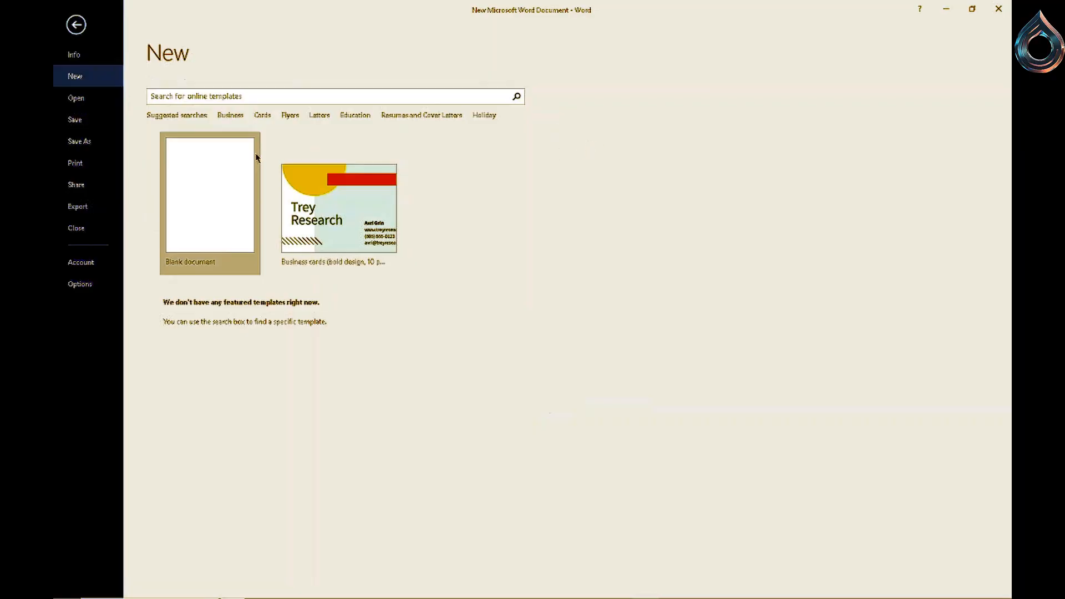
- Start a blank document and set its page to A5 size in landscape orientation
left_click(229, 169)
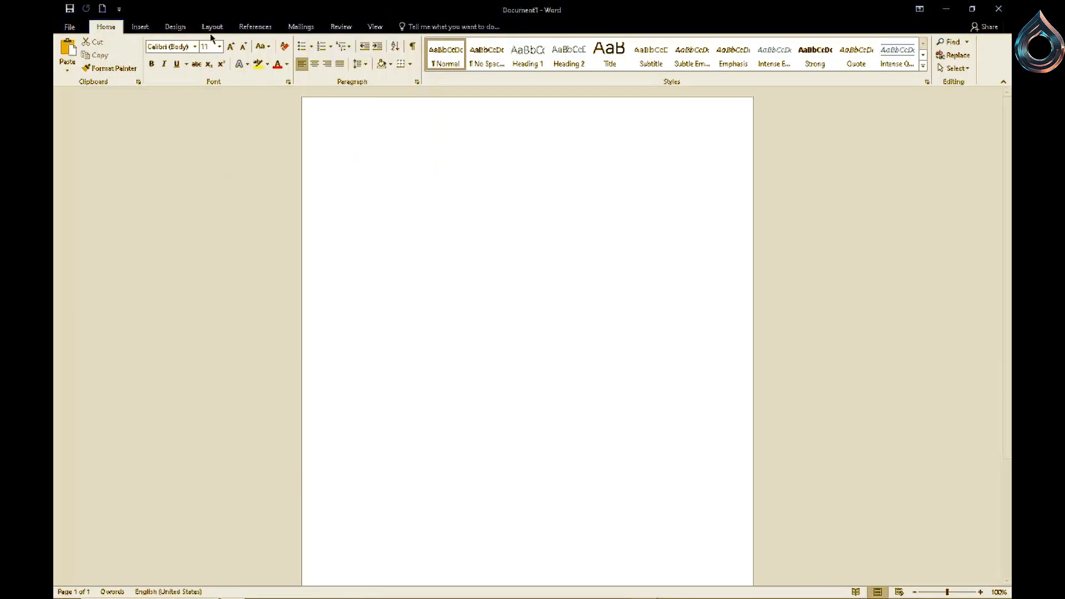
left_click(213, 27)
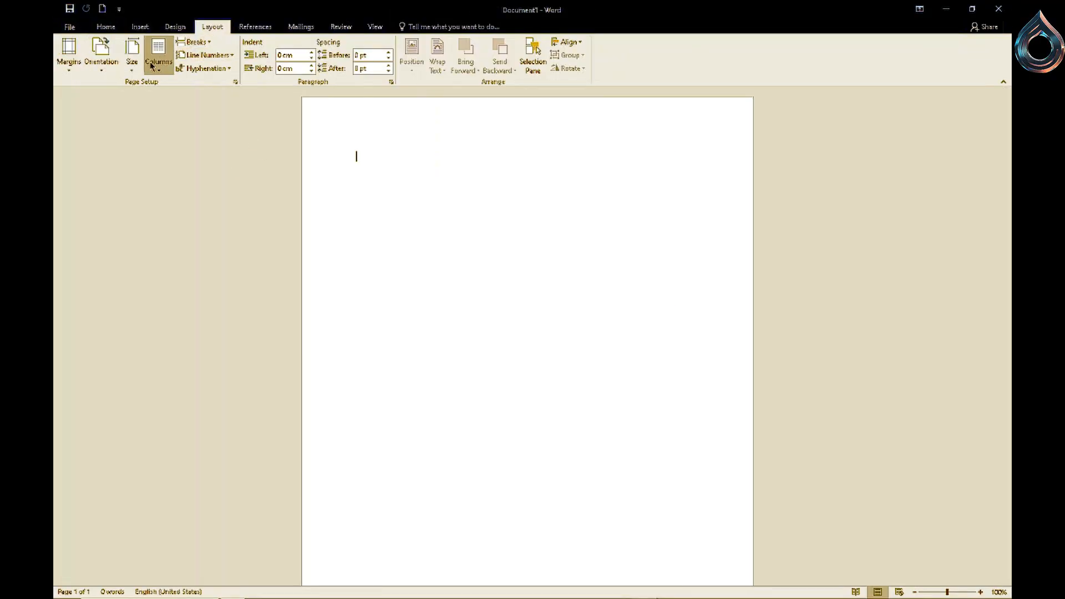
left_click(133, 72)
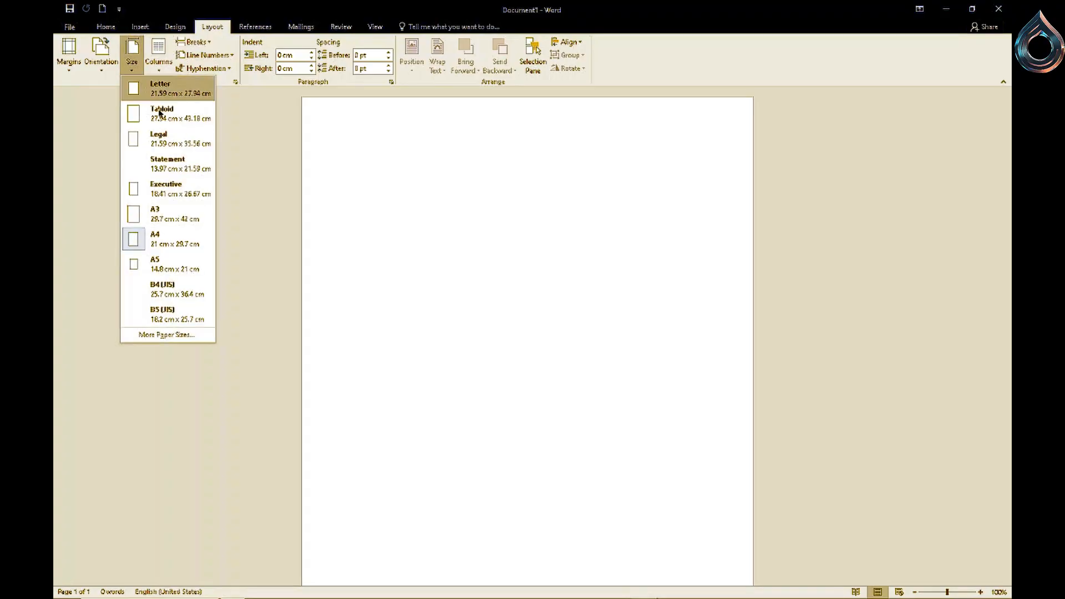
left_click(165, 269)
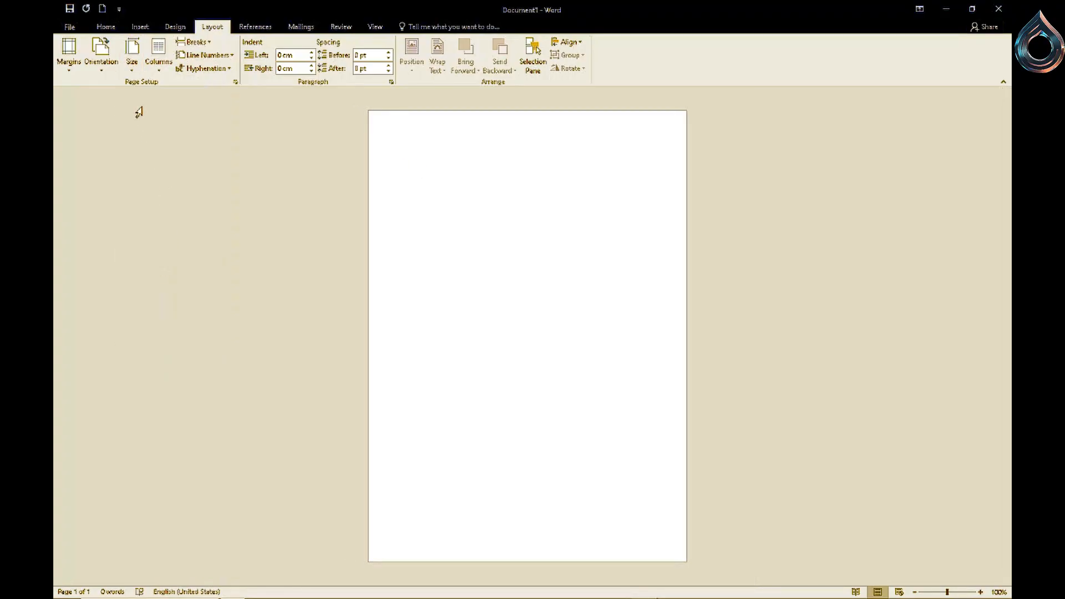
left_click(101, 55)
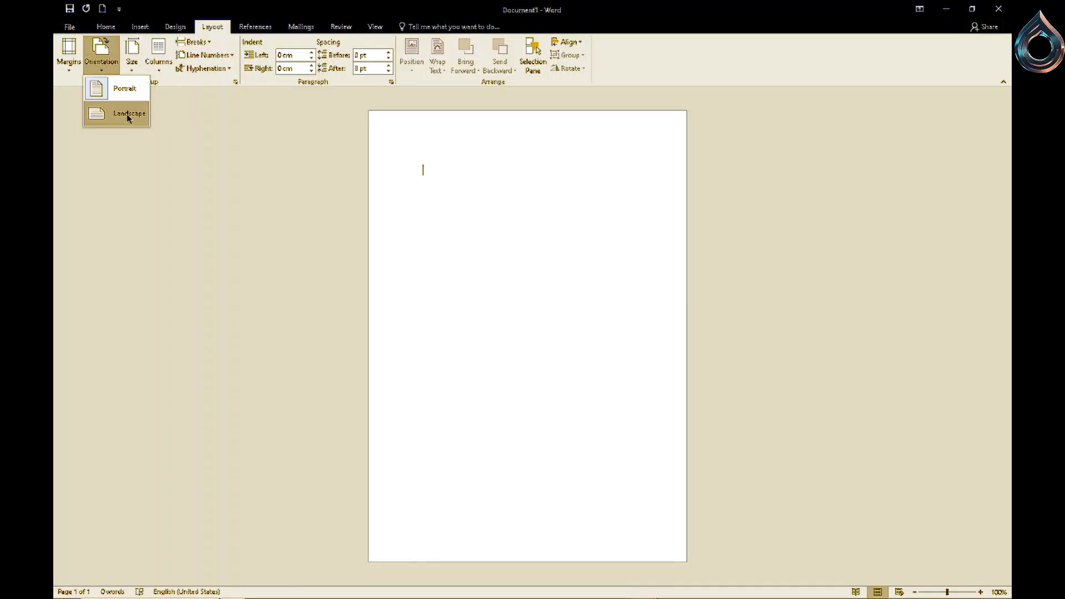
left_click(127, 114)
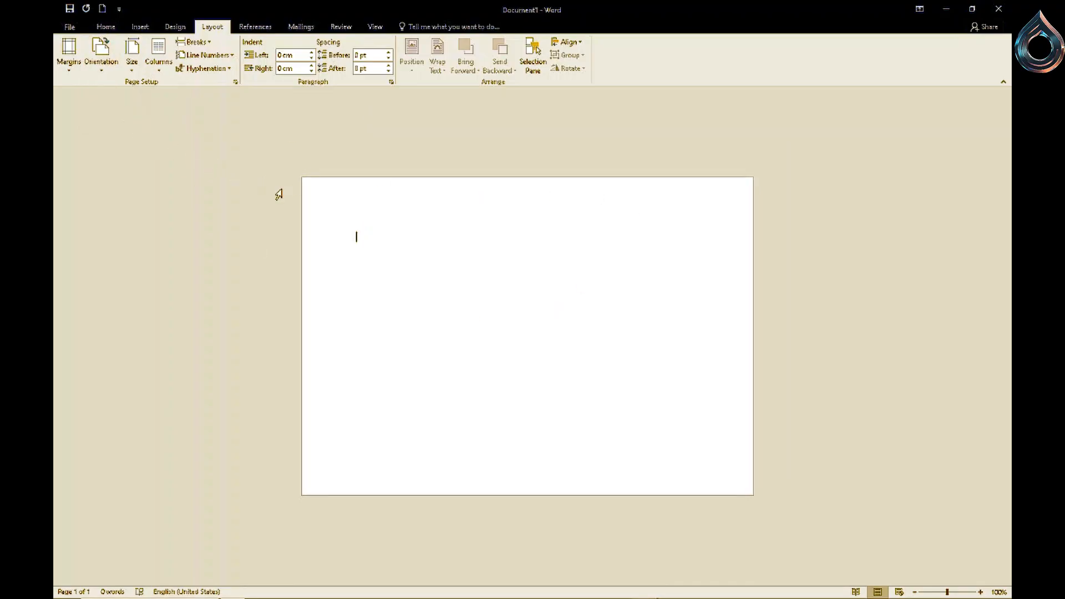
- Insert the brown wavy background image from the Documents folder
left_click(141, 28)
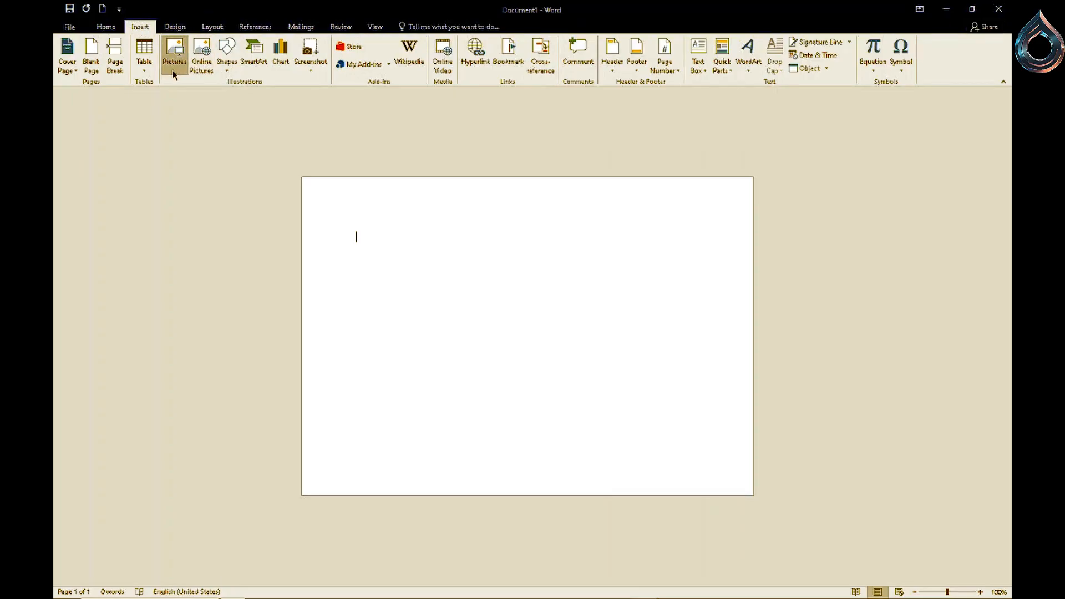
left_click(62, 74)
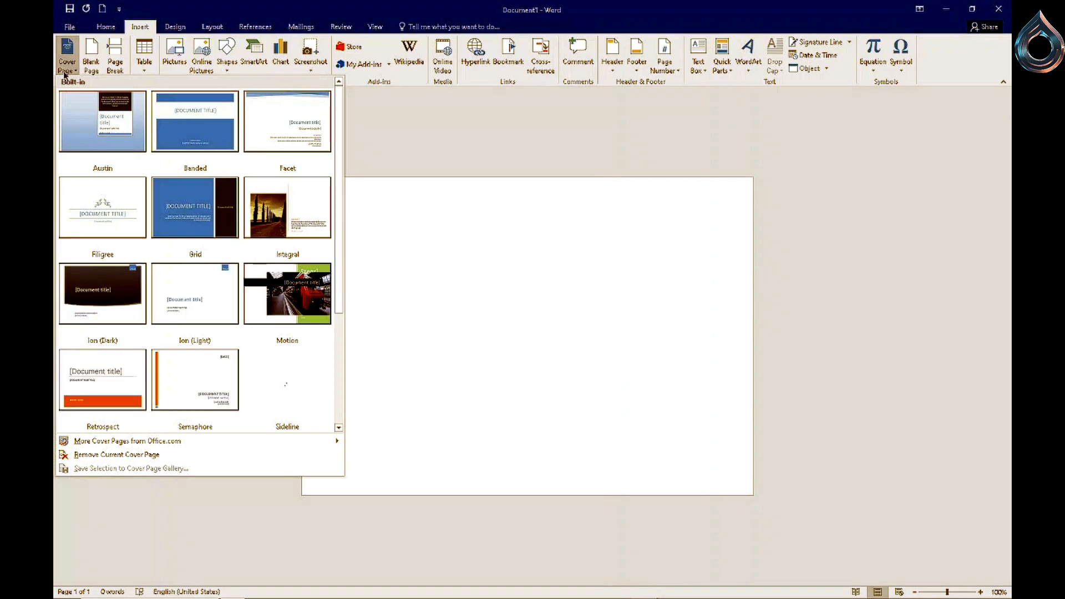
left_click(420, 162)
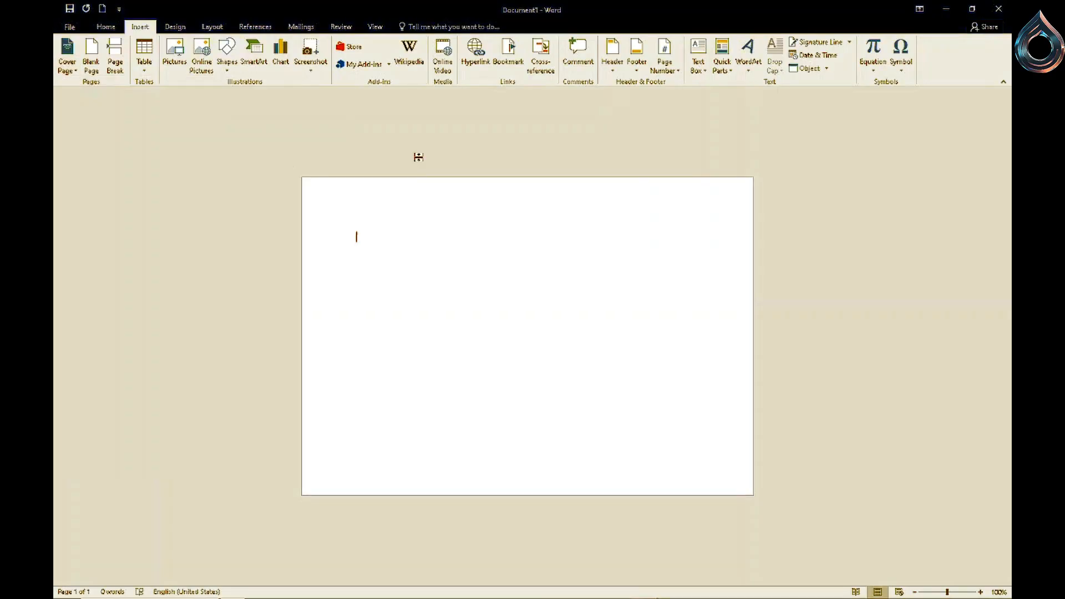
left_click(177, 74)
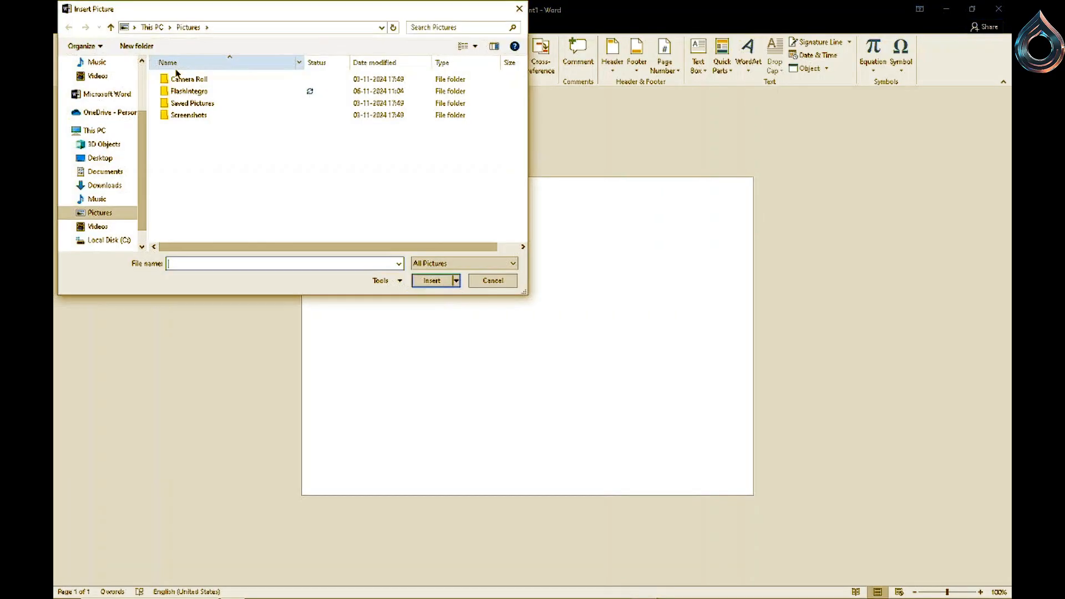
left_click(114, 172)
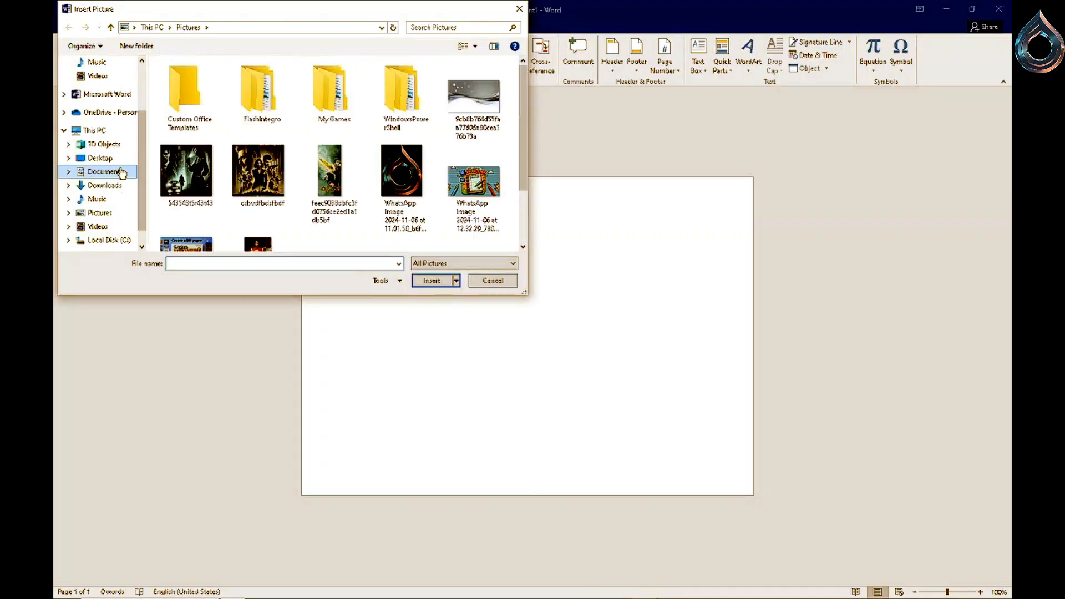
left_click(460, 107)
left_click(432, 279)
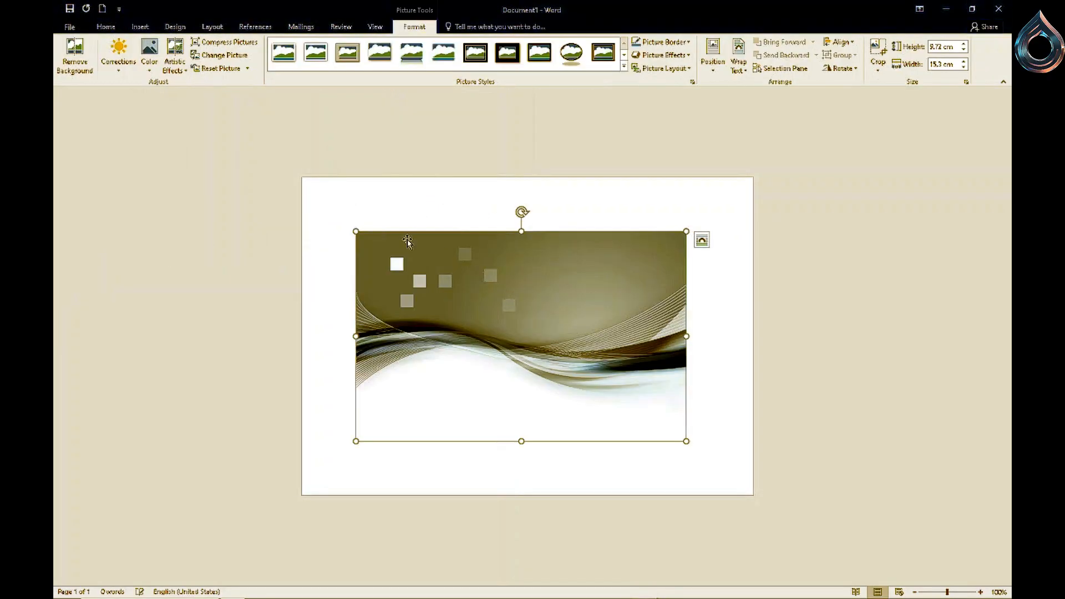
- Enlarge the background picture and move it toward the page's upper-left corner
left_click_drag(356, 231, 272, 177)
left_click_drag(538, 358, 480, 322)
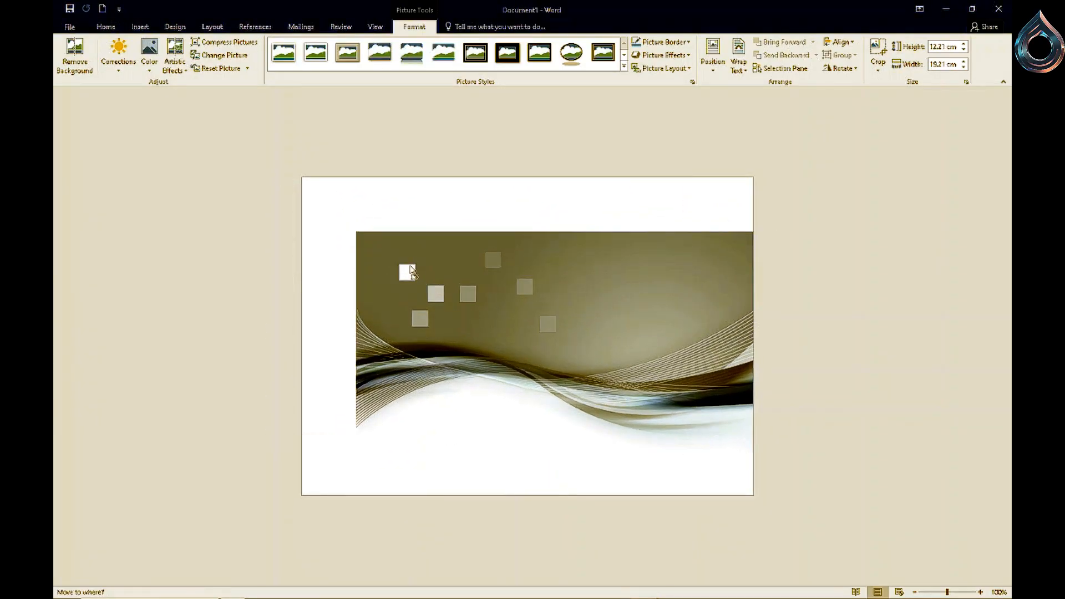
left_click_drag(416, 272, 555, 264)
left_click(786, 240)
left_click(871, 335)
- Stretch the background picture's edges to fill the whole page, about 14.7 × 20.9 cm
left_click_drag(608, 233, 554, 177)
left_click_drag(718, 309, 753, 310)
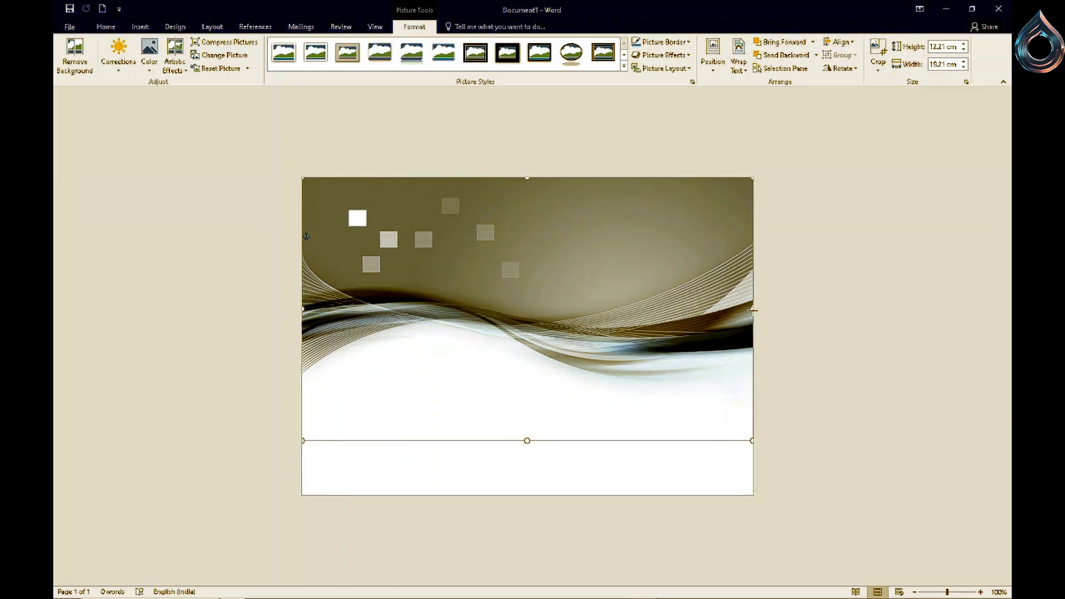
left_click_drag(527, 441, 537, 495)
left_click(551, 422)
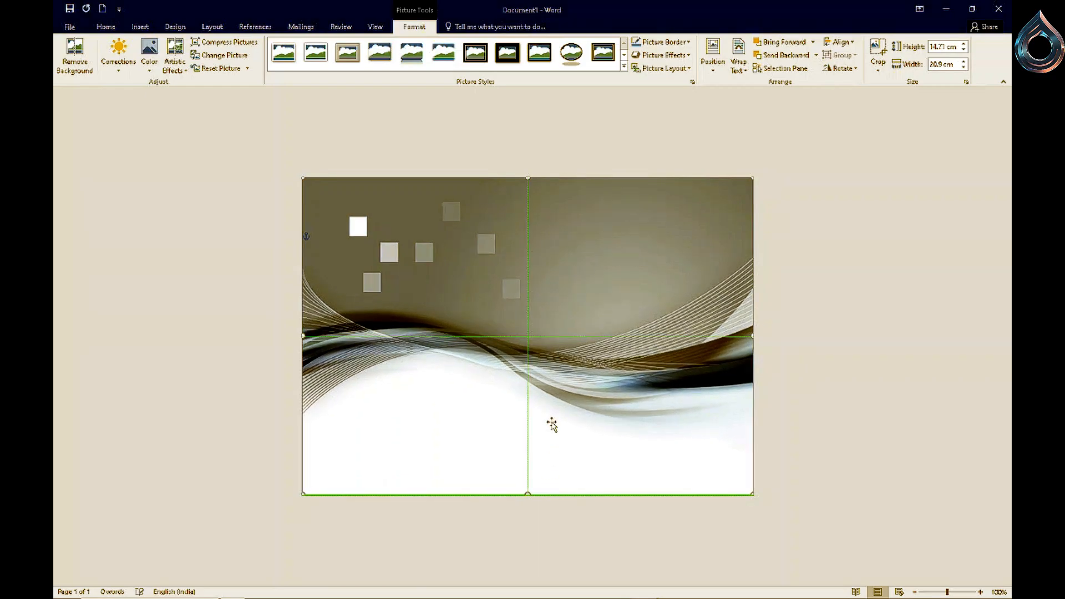
mouse_move(602, 341)
left_mouse_down()
mouse_move(590, 338)
mouse_move(611, 339)
left_mouse_up()
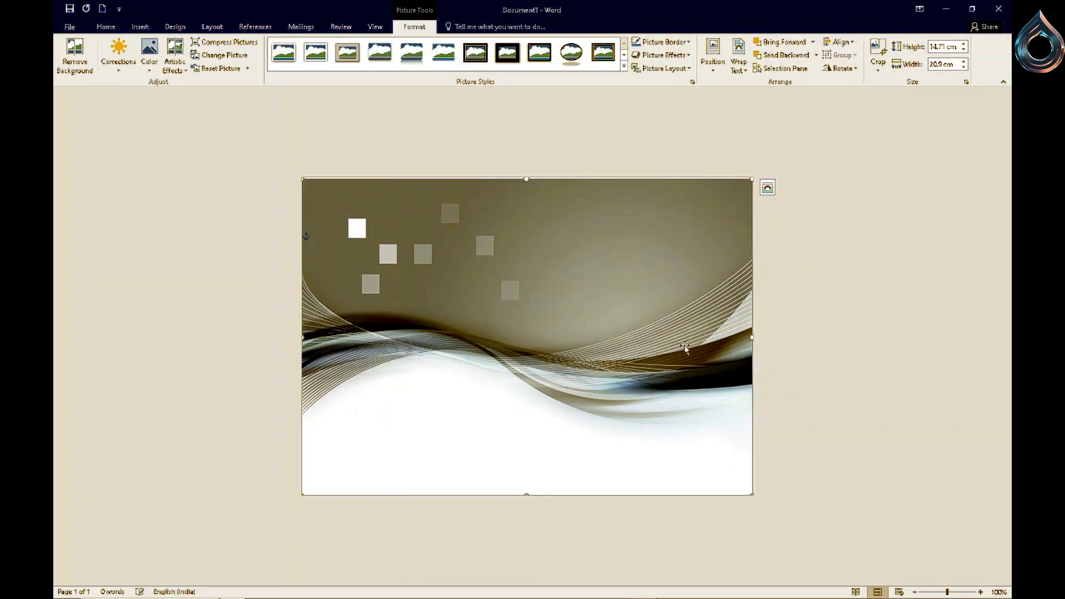
left_click(794, 345)
- Nudge the background picture's right and top edges to line up exactly with the page borders
left_click(559, 219)
left_click_drag(550, 262, 548, 258)
left_click(860, 315)
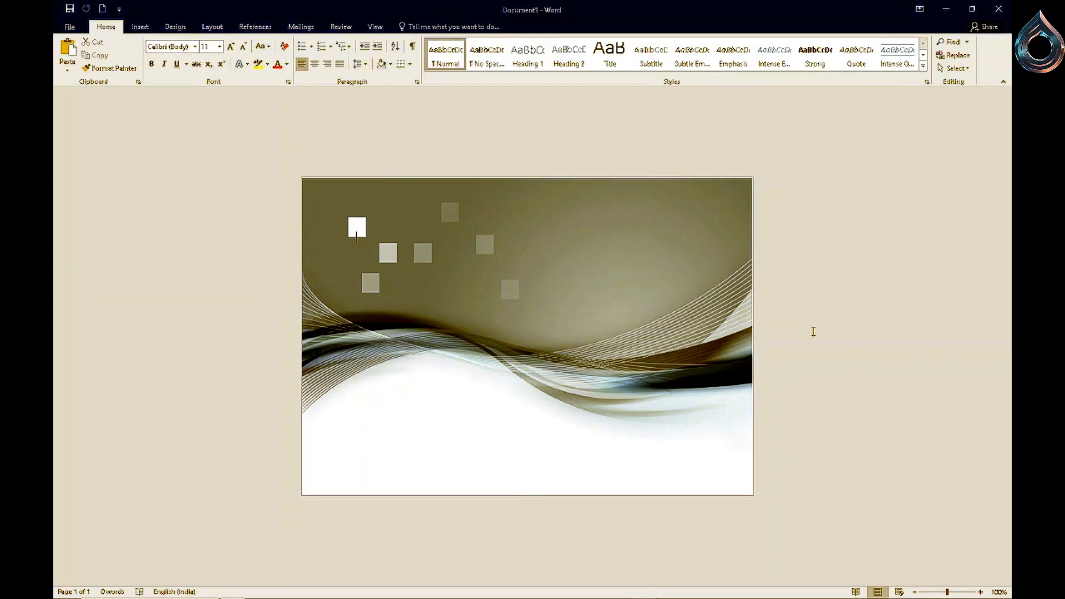
left_click(742, 343)
left_click_drag(751, 336, 754, 336)
left_click(839, 338)
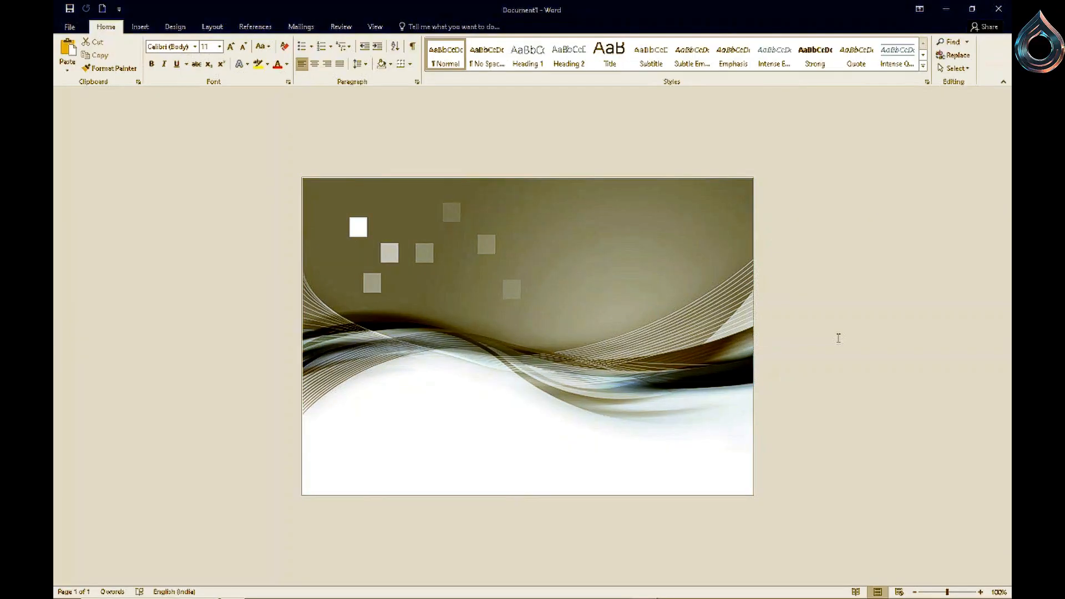
left_click(543, 270)
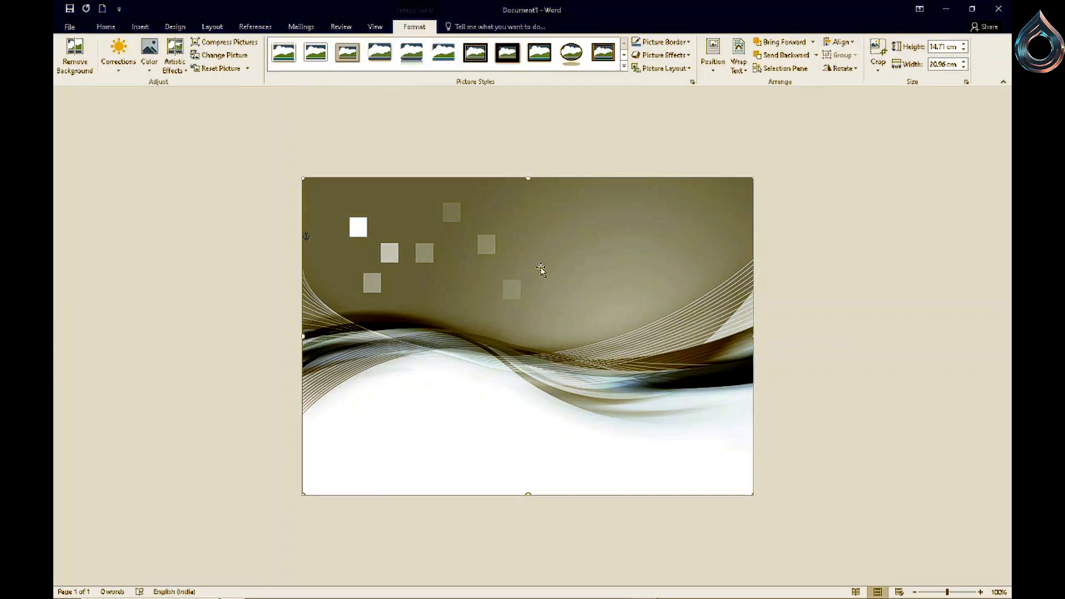
key("Escape")
left_click(530, 188)
left_click_drag(527, 177, 527, 176)
left_click(821, 178)
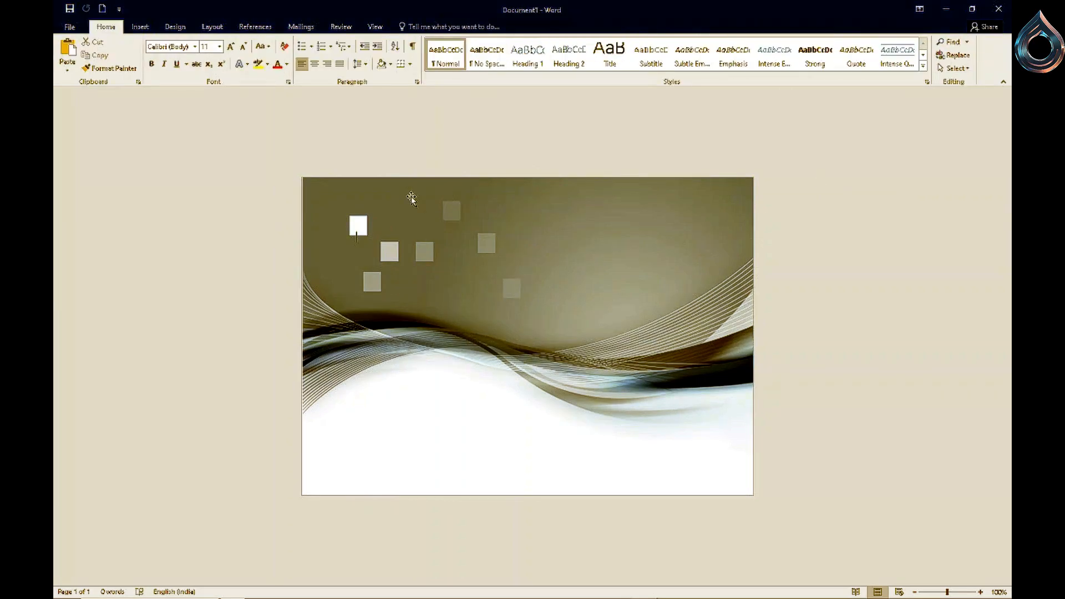
- Insert the teardrop logo image from the Documents folder
left_click(140, 27)
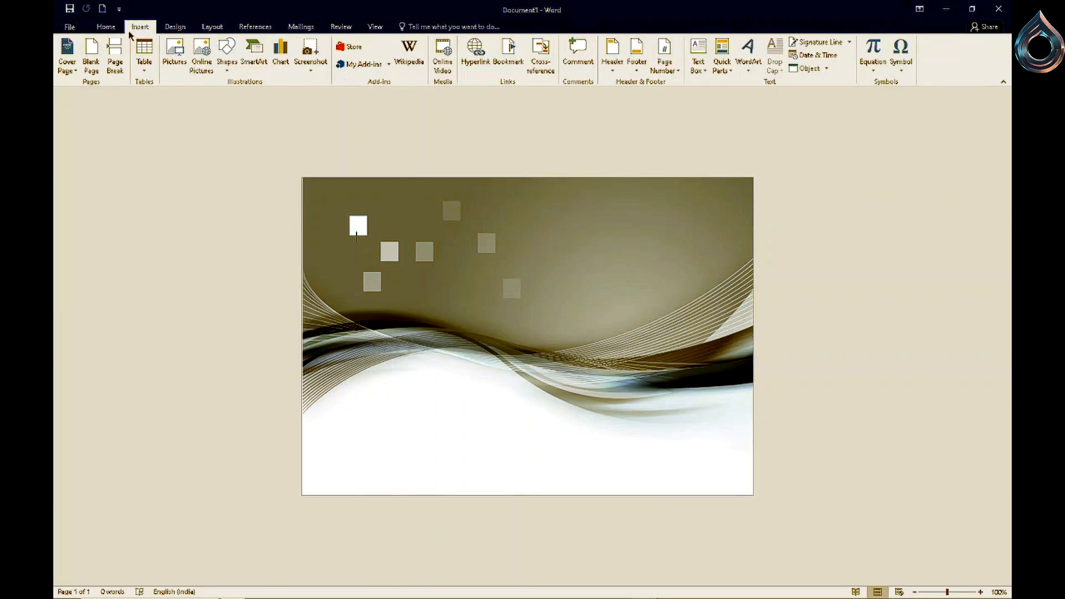
left_click(184, 73)
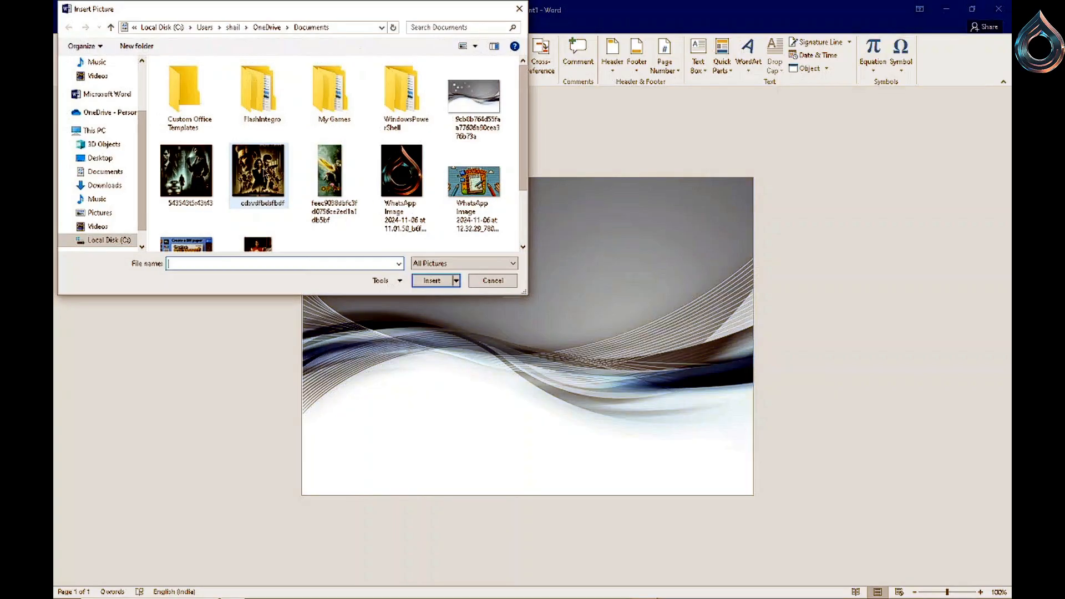
left_click(387, 176)
left_click(431, 280)
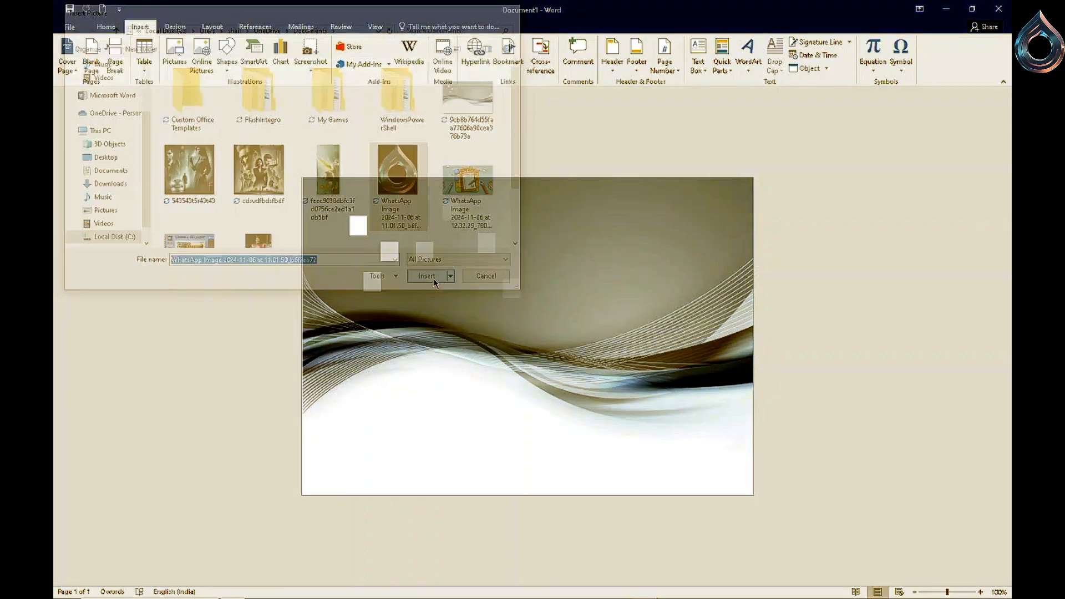
- Apply an oval picture style to the logo and set its wrapping to In Front of Text
left_click(572, 54)
left_click(542, 245)
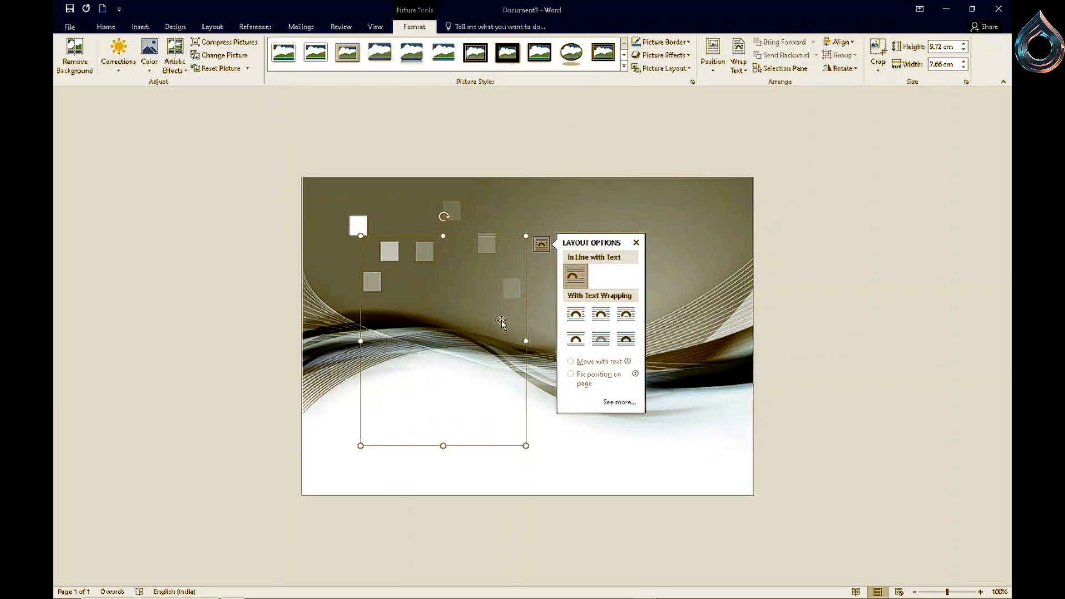
left_click(626, 339)
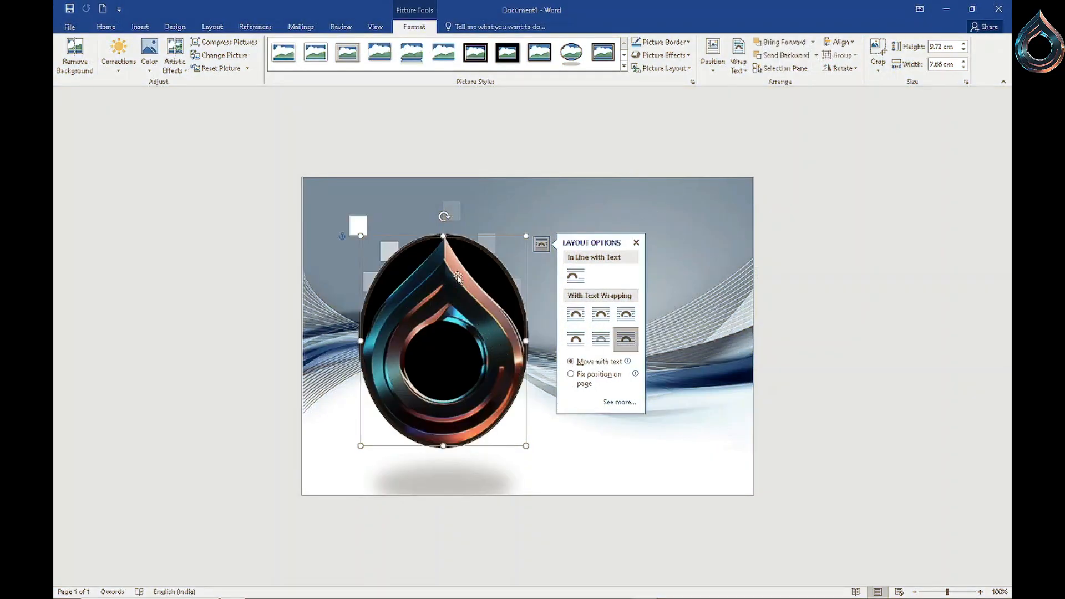
- Move the logo to the page's upper-left area and shrink it to about 4.58 × 3.61 cm
left_click_drag(447, 259, 416, 232)
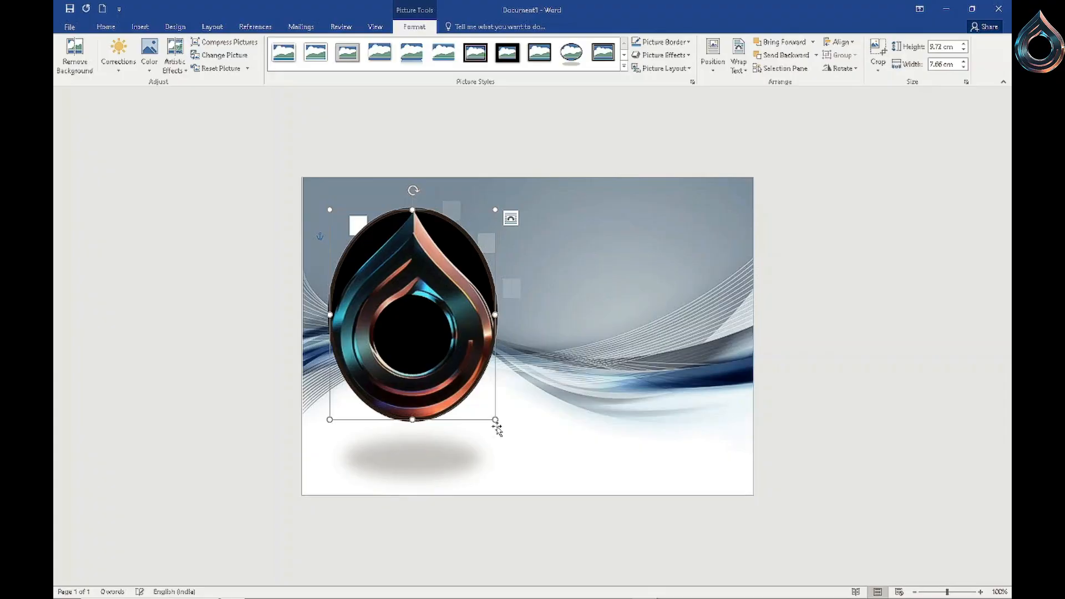
left_click_drag(495, 420, 378, 278)
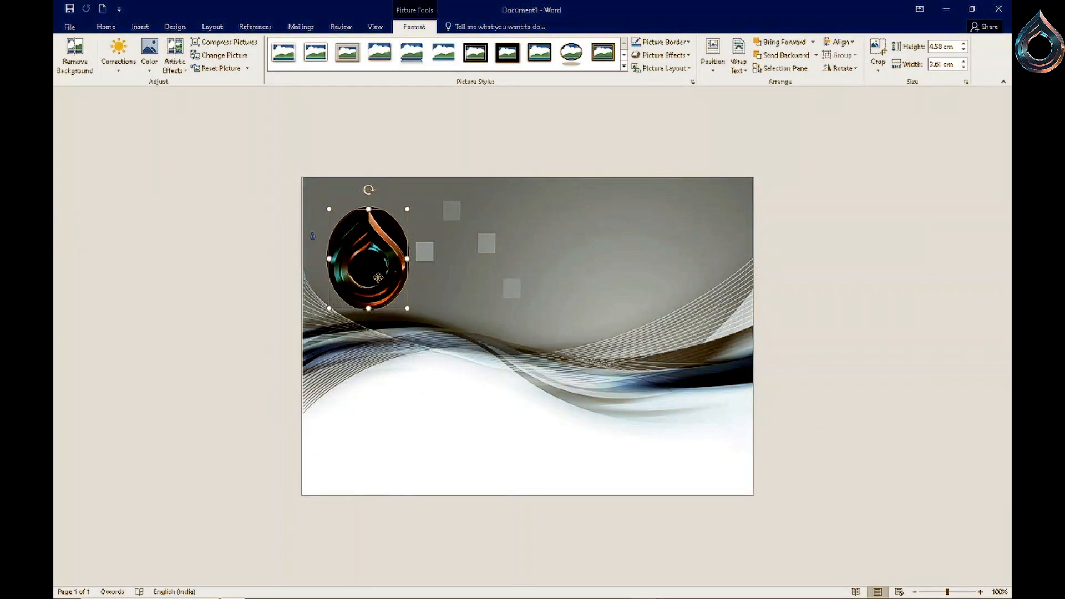
- Try framed picture styles on the logo and apply a simple frameless rectangle style
left_click(478, 54)
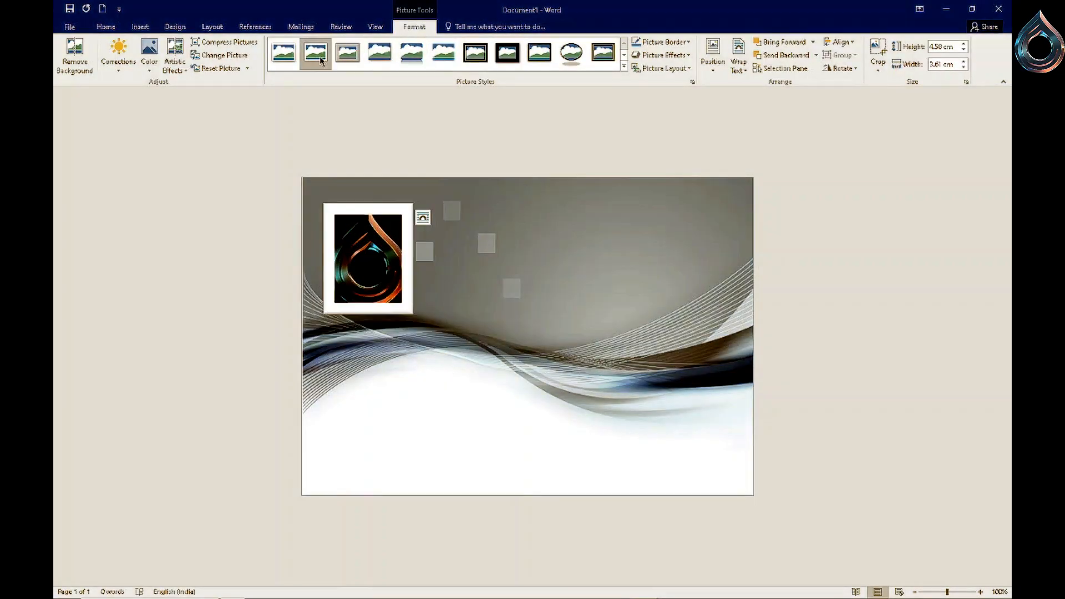
left_click(297, 57)
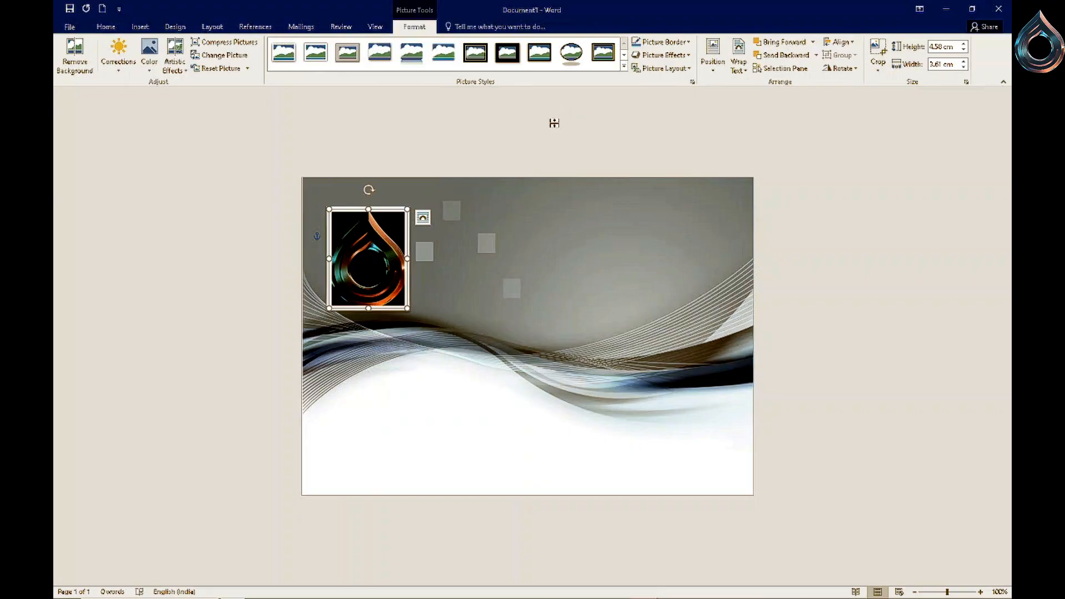
left_click(380, 59)
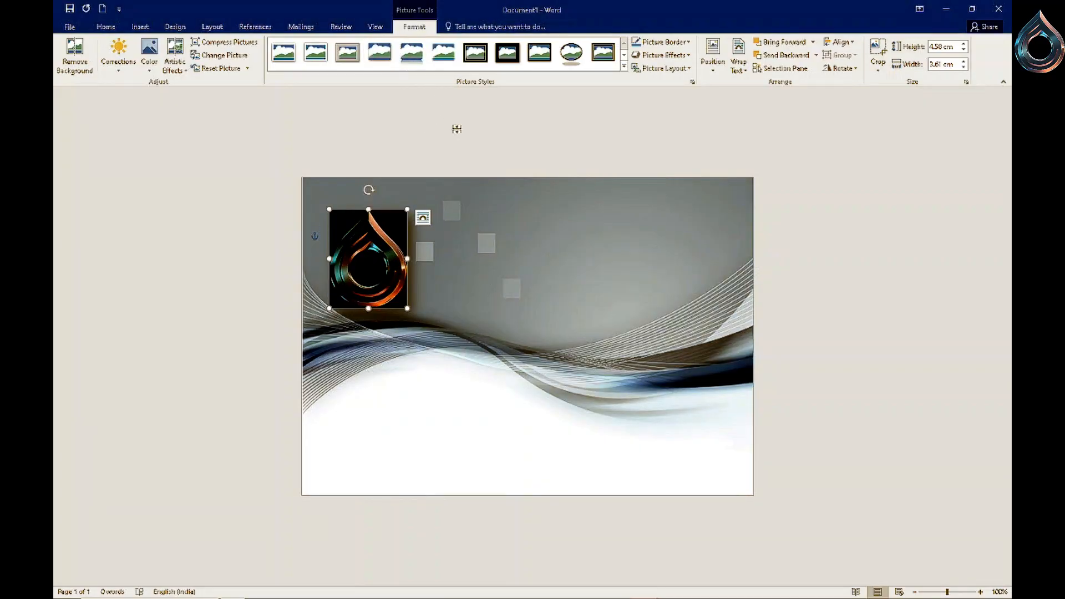
left_click(482, 289)
left_click(348, 262)
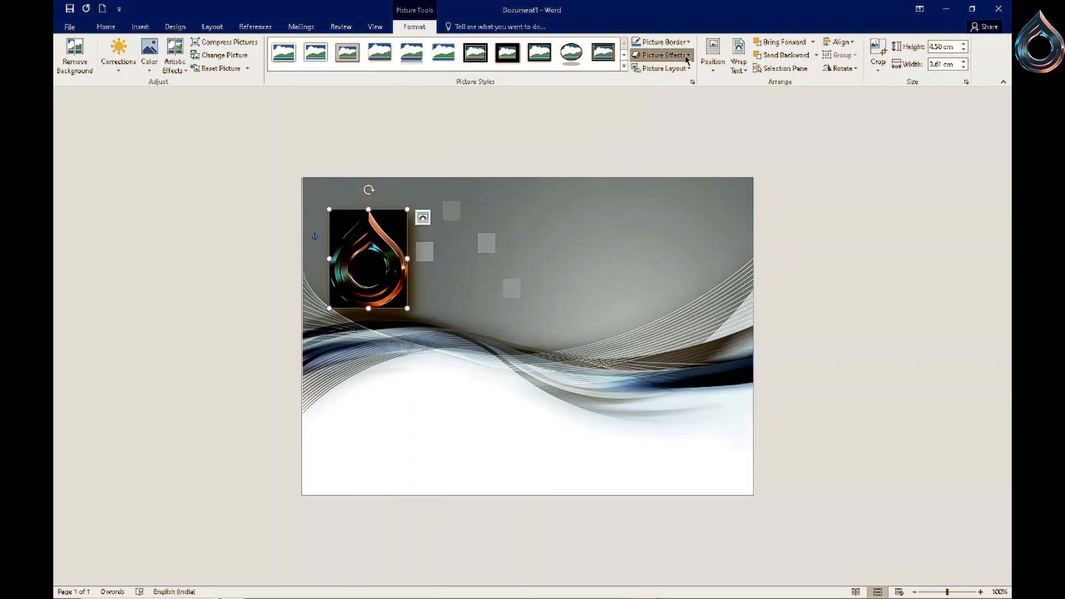
- Apply an Offset Diagonal Top Right outer shadow to the logo
left_click(661, 55)
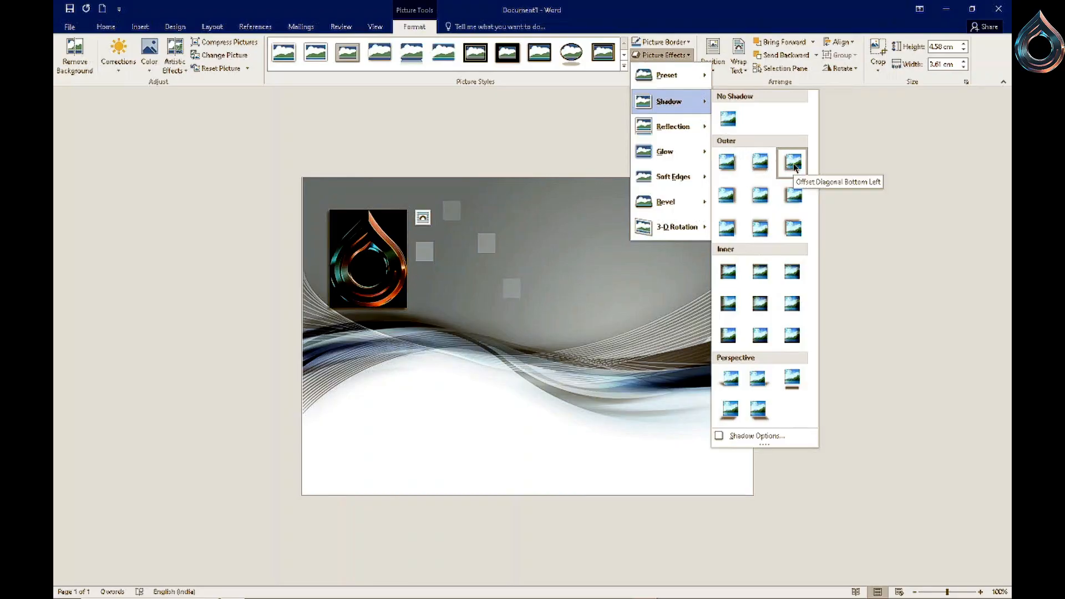
left_click(729, 224)
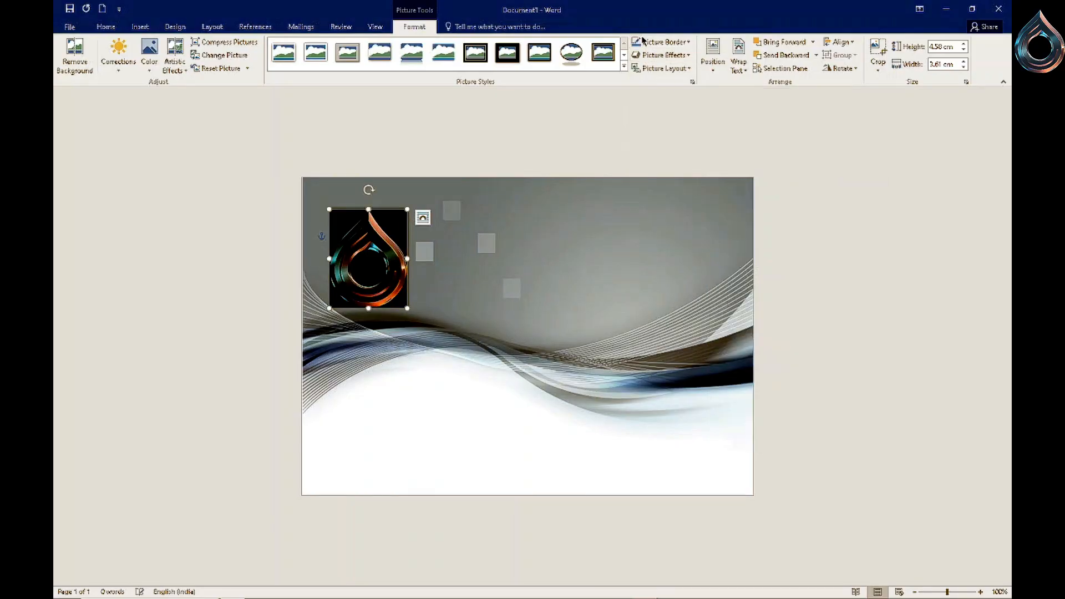
- Apply an Inside Bottom inner shadow to the logo
left_click(687, 56)
mouse_move(671, 101)
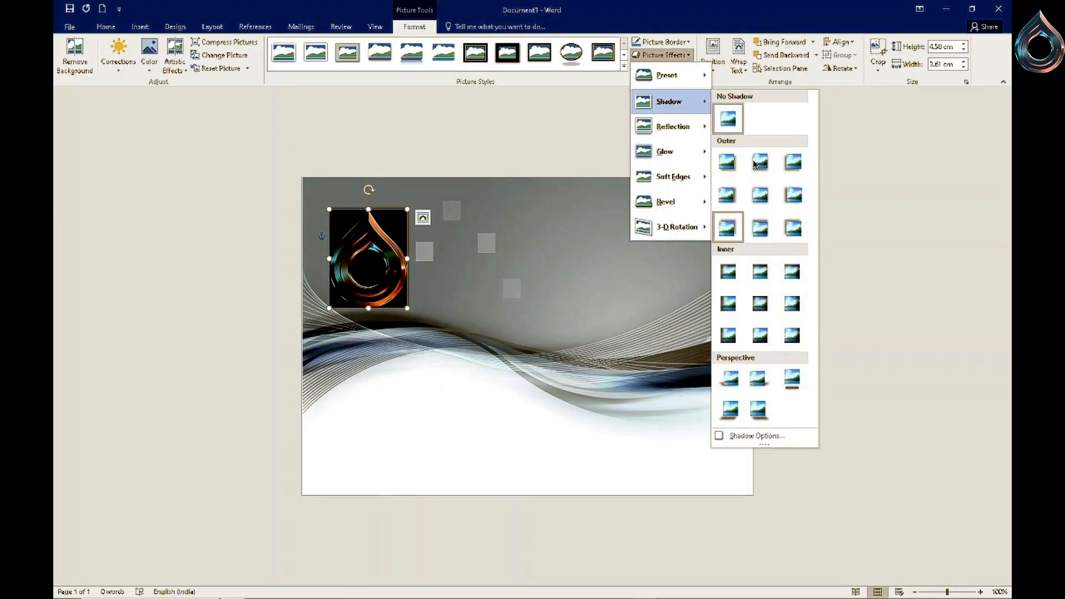
left_click(766, 337)
- Apply a reflection variation to the logo from the picture effects
left_click(663, 55)
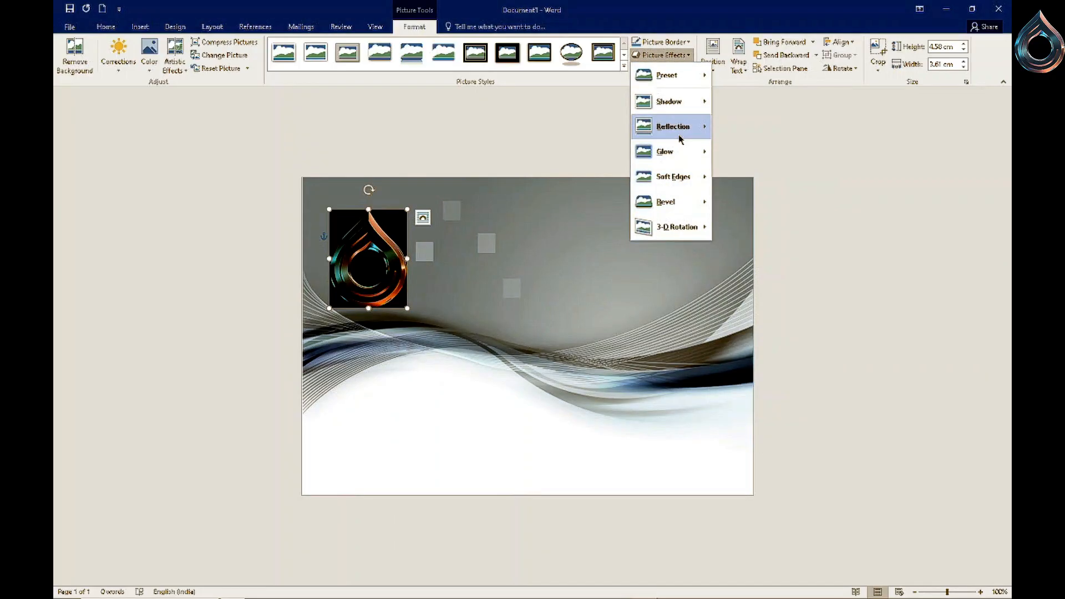
mouse_move(681, 140)
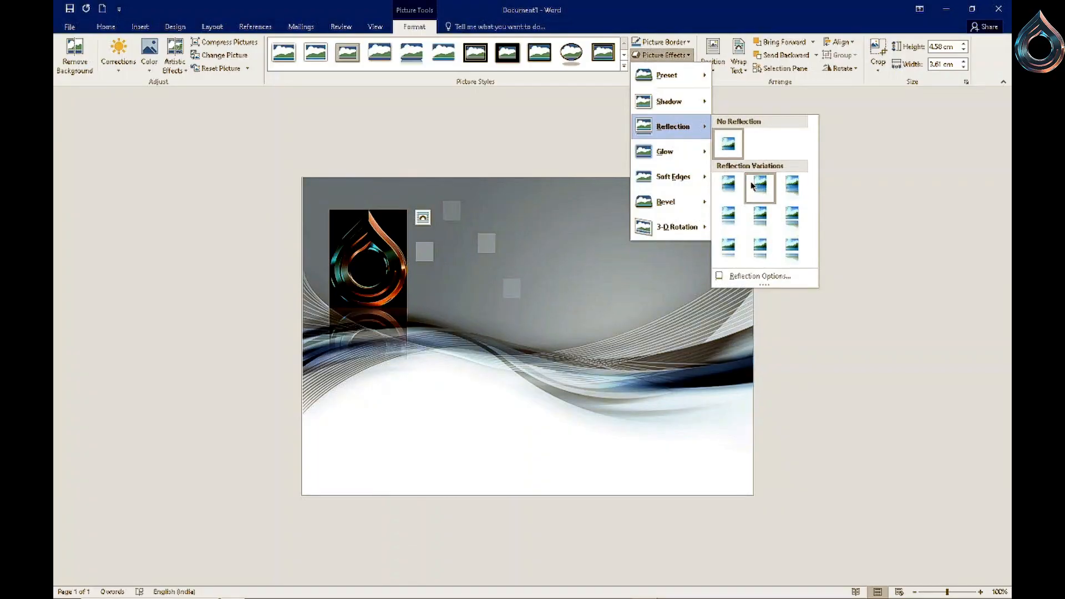
left_click(796, 194)
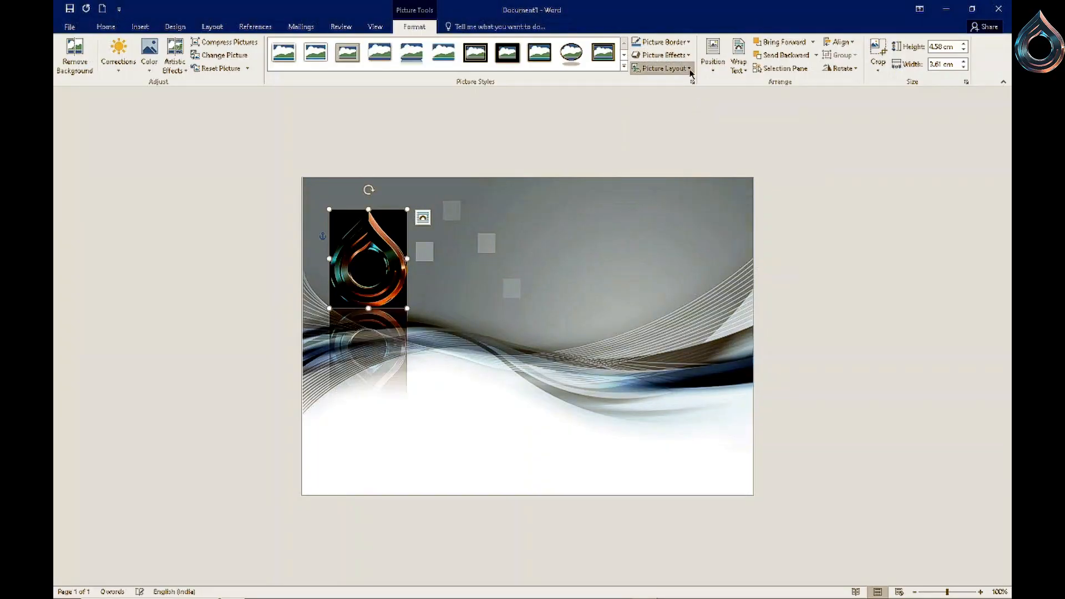
- Apply a glow variation and then the first bevel preset to the logo
left_click(663, 55)
mouse_move(696, 152)
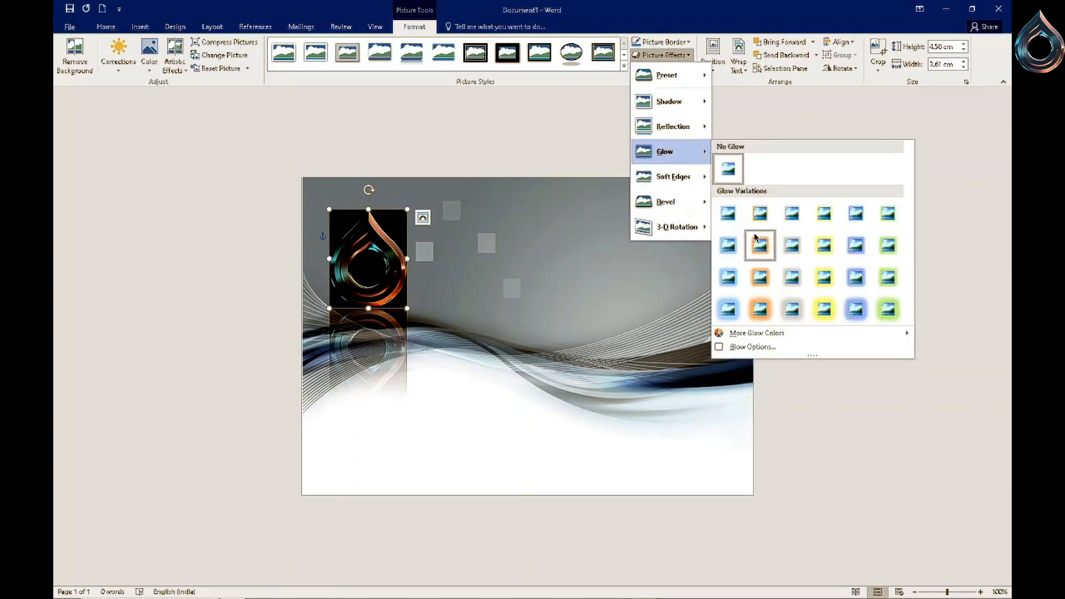
left_click(733, 243)
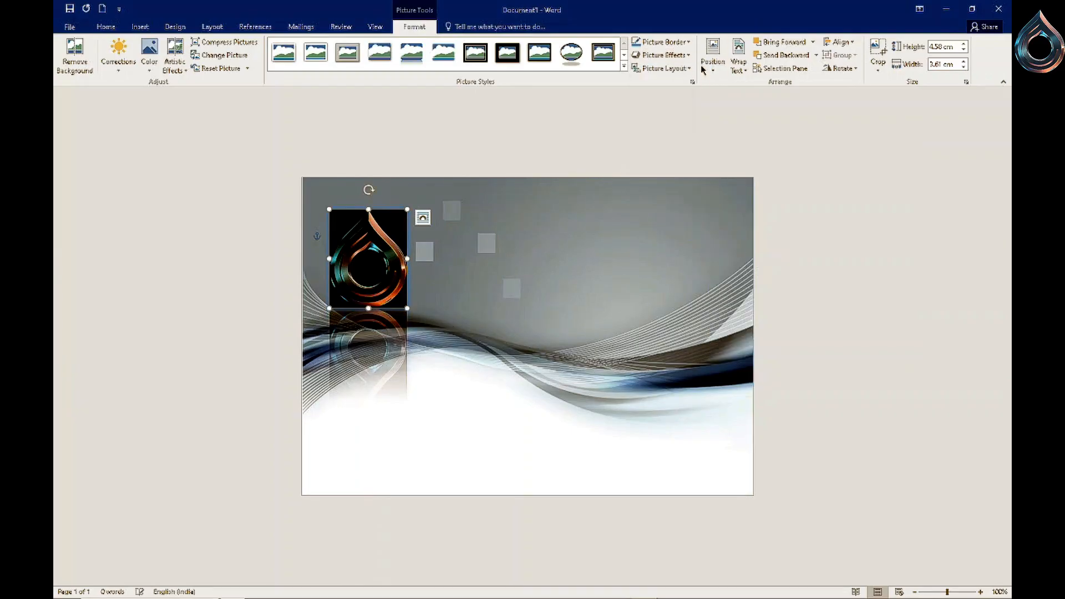
left_click(663, 55)
mouse_move(694, 176)
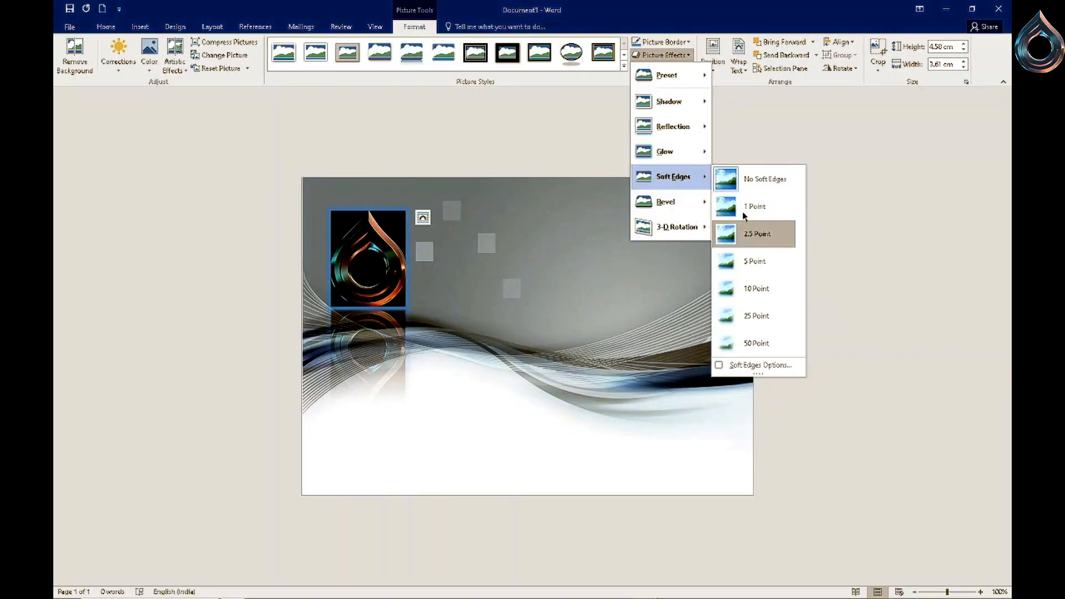
mouse_move(700, 208)
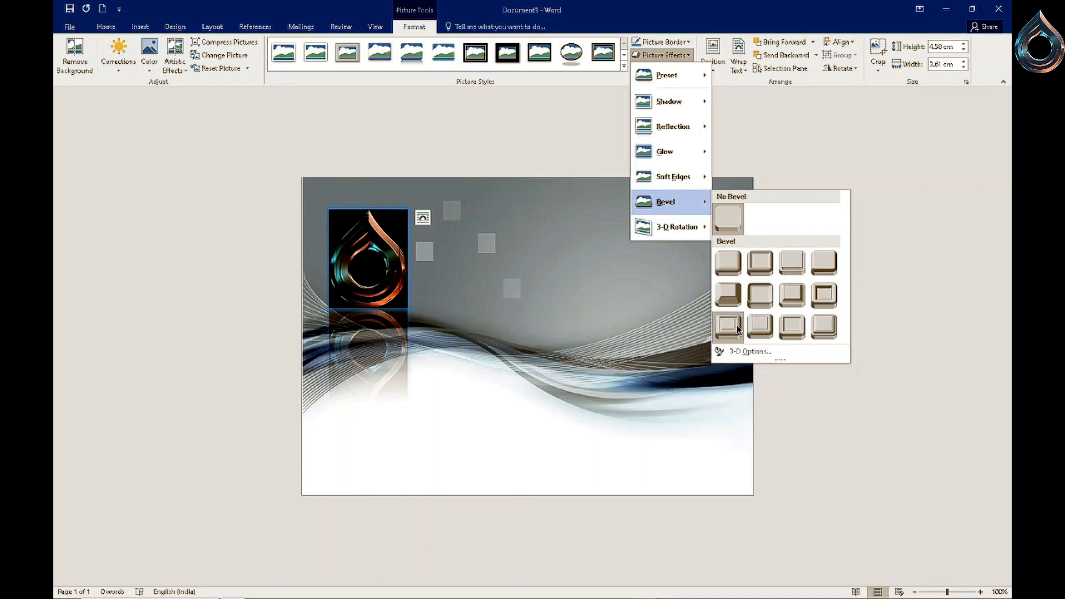
left_click(731, 268)
- Try the first perspective 3-D rotation preset on the logo
left_click(661, 55)
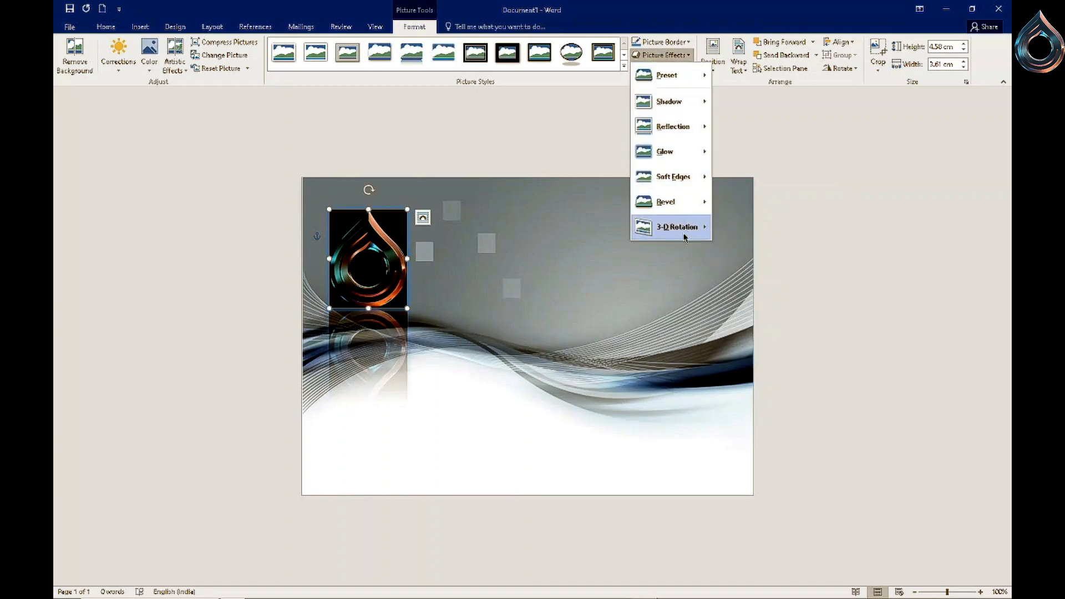
mouse_move(684, 237)
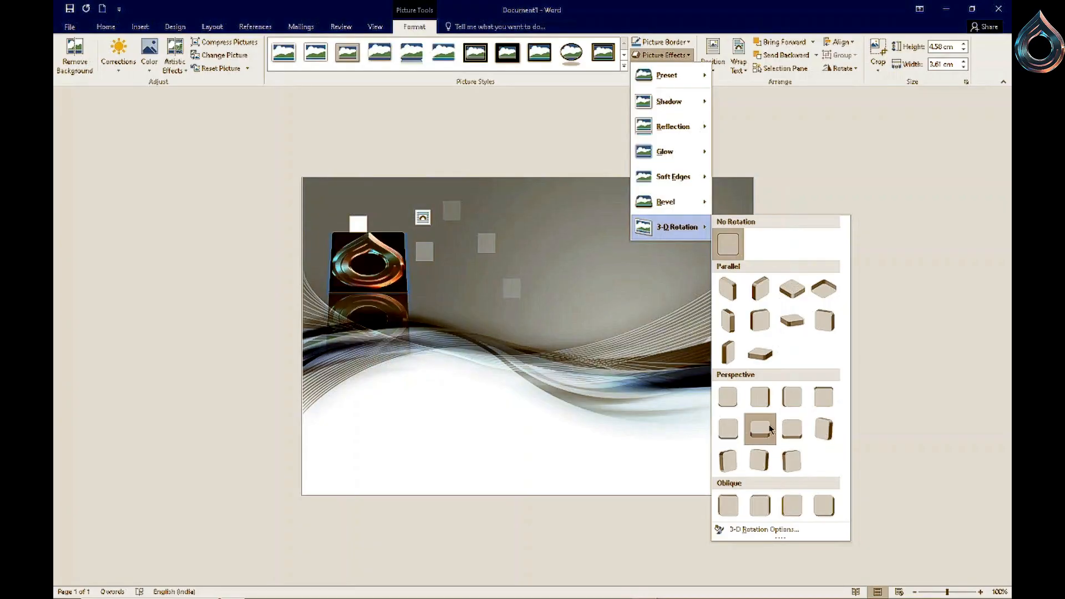
left_click(737, 402)
- Select the background picture and set its picture border to No Outline
left_click(537, 320)
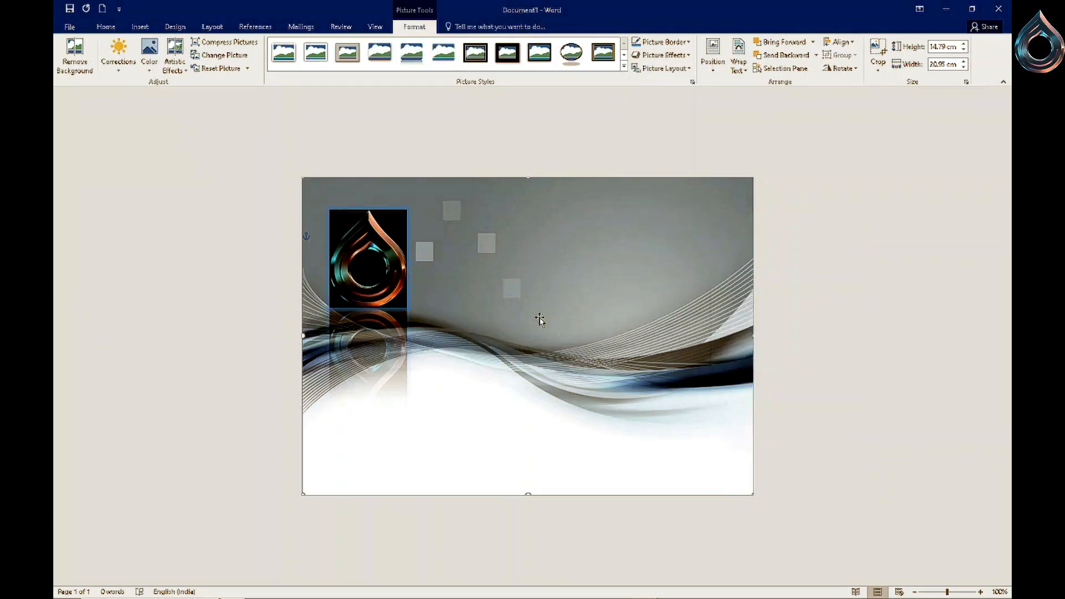
left_click(688, 69)
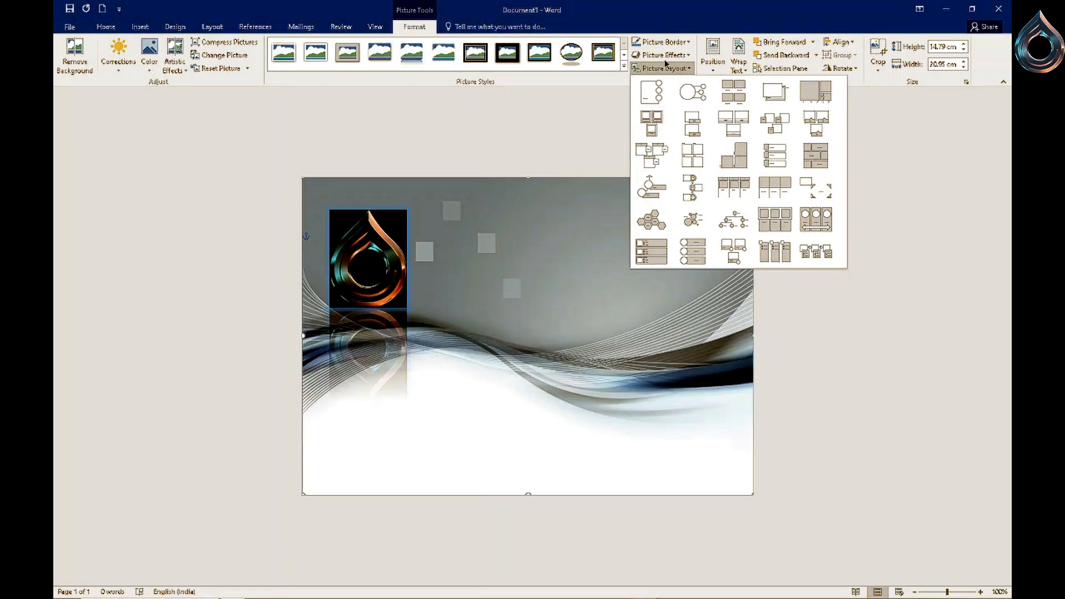
left_click(686, 43)
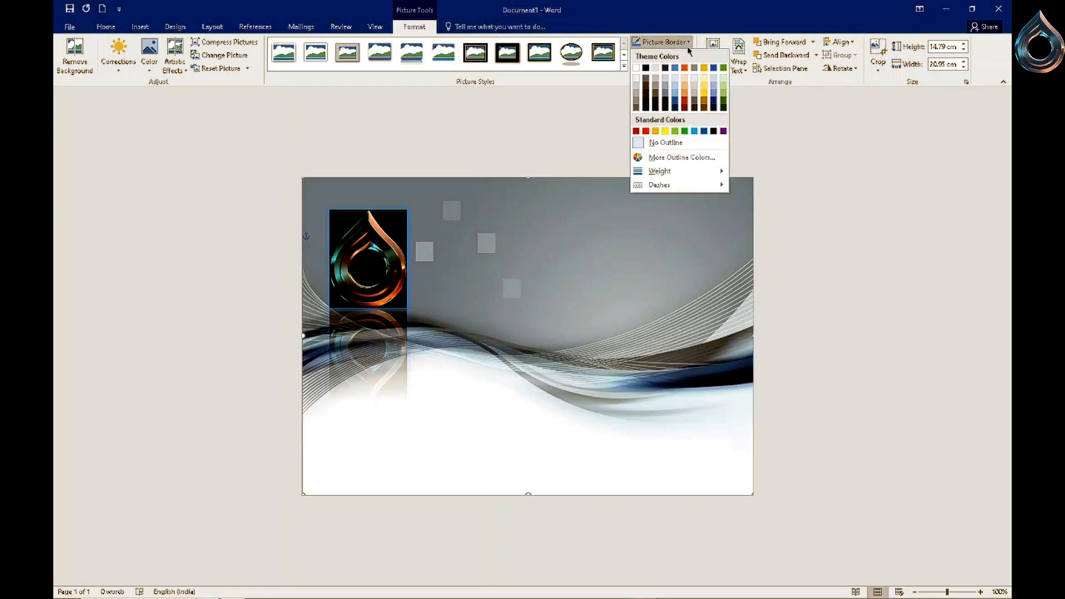
left_click(665, 143)
left_click(652, 136)
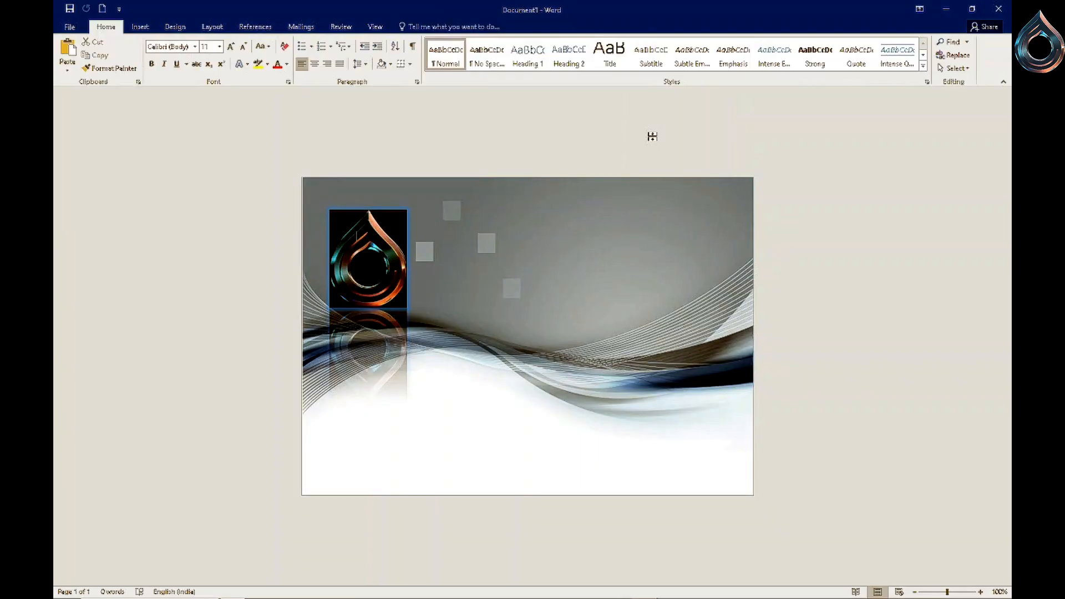
left_click(598, 314)
left_click_drag(306, 336, 298, 333)
left_click(828, 342)
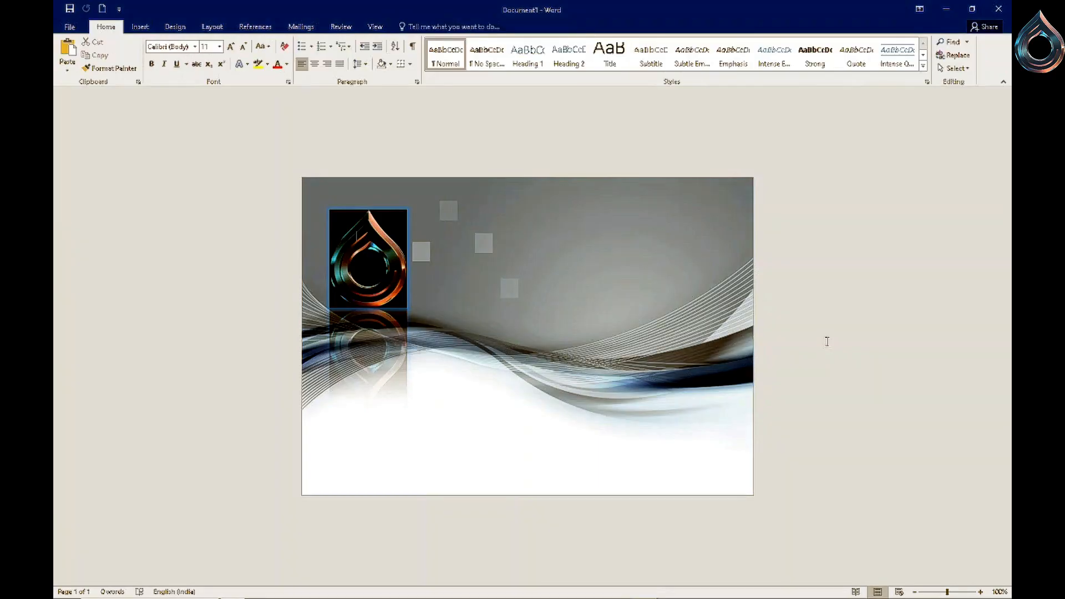
- Insert a plain black WordArt text box and position it to the right of the logo
left_click(139, 26)
left_click(755, 56)
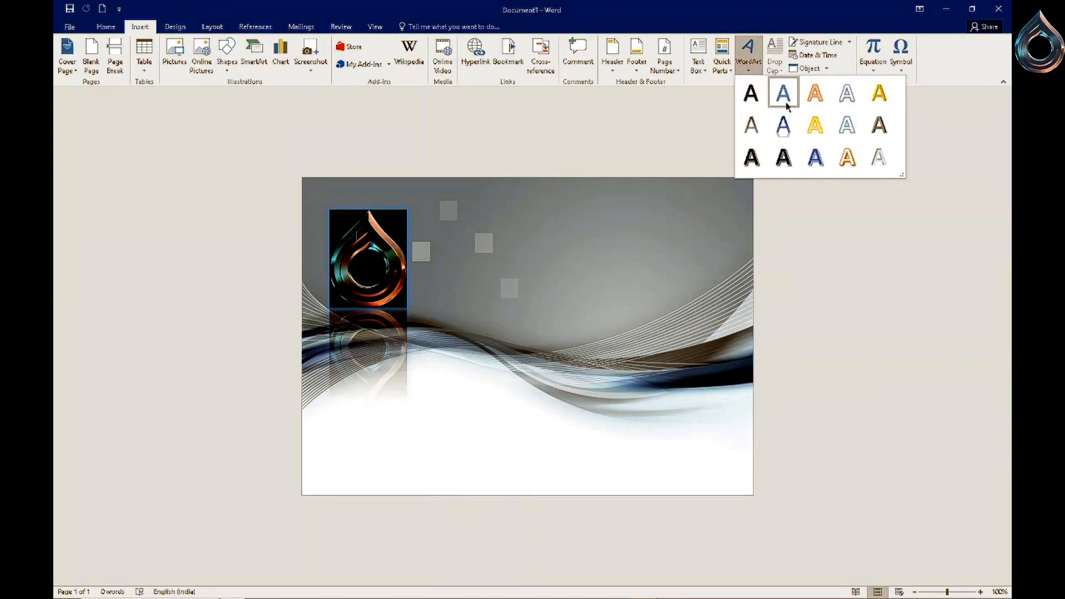
left_click(752, 91)
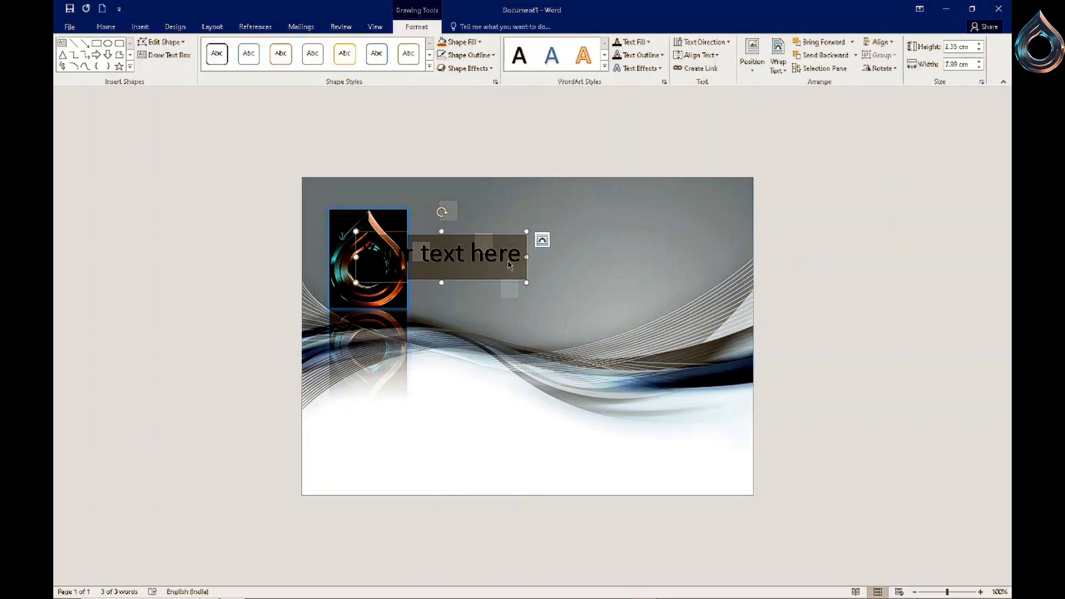
left_click_drag(472, 256, 507, 297)
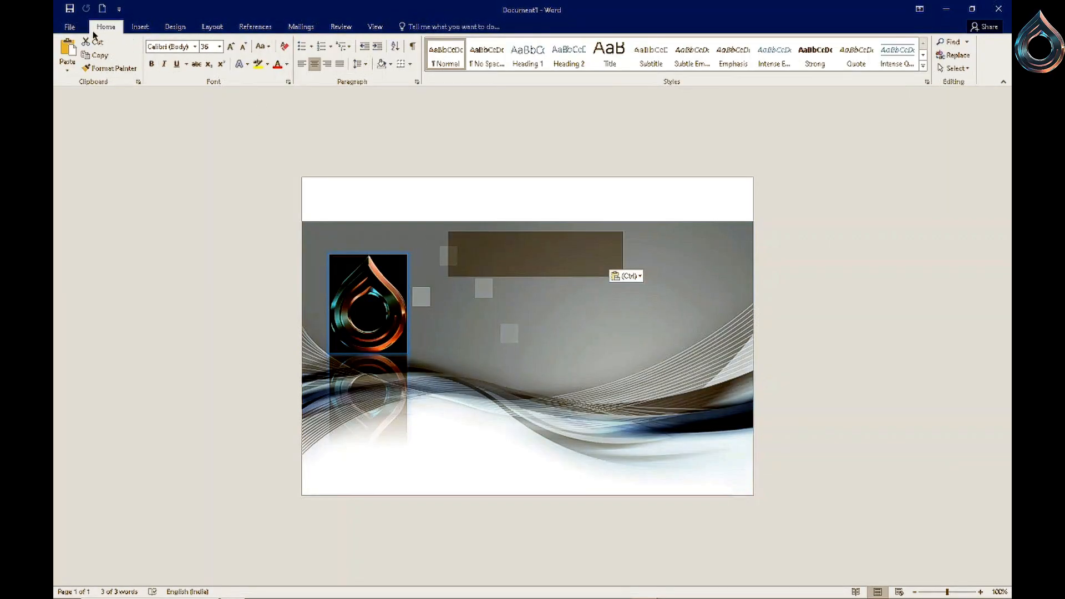
key("ctrl+z")
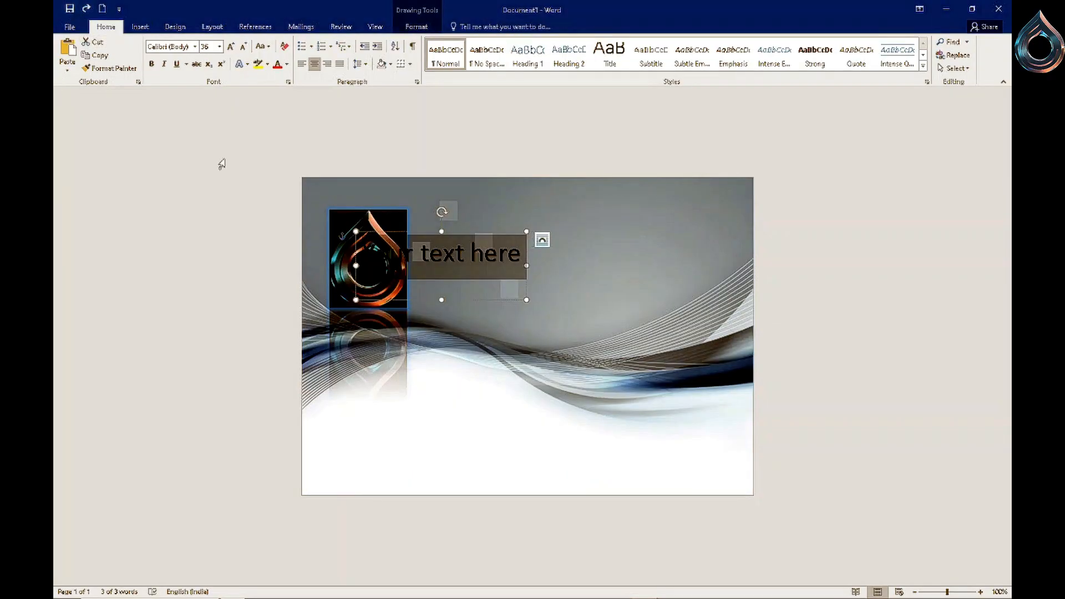
left_click_drag(469, 302, 547, 327)
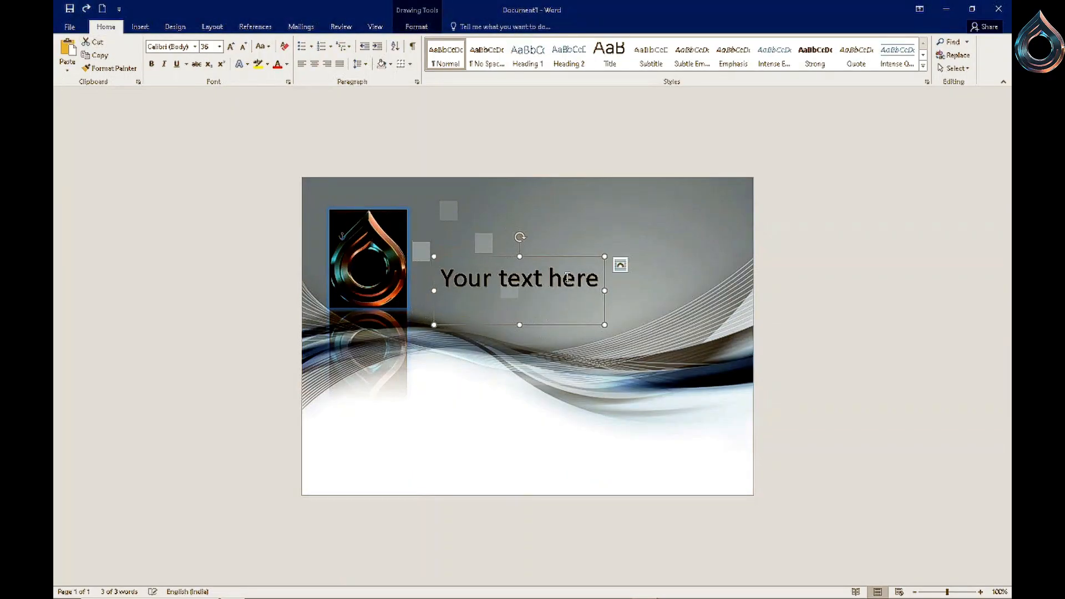
- Replace the WordArt placeholder text with Digital Dot
left_click(603, 279)
key("BackSpace")
key("BackSpace")
key("BackSpace")
key("BackSpace")
key("BackSpace")
key("BackSpace")
key("BackSpace")
key("BackSpace")
key("BackSpace")
key("BackSpace")
key("BackSpace")
key("BackSpace")
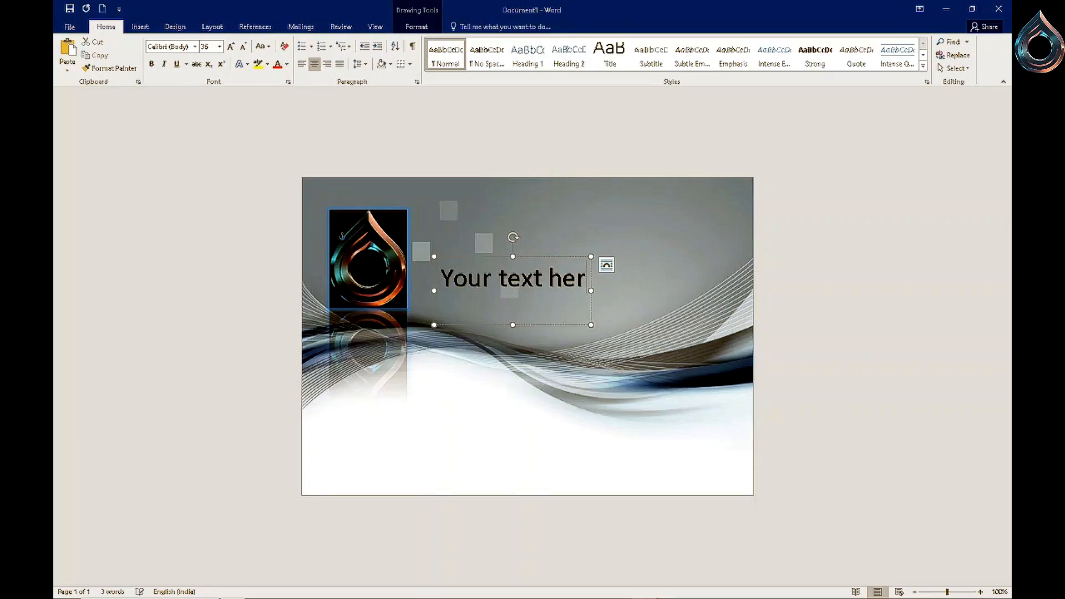
key("BackSpace")
key("BackSpace")
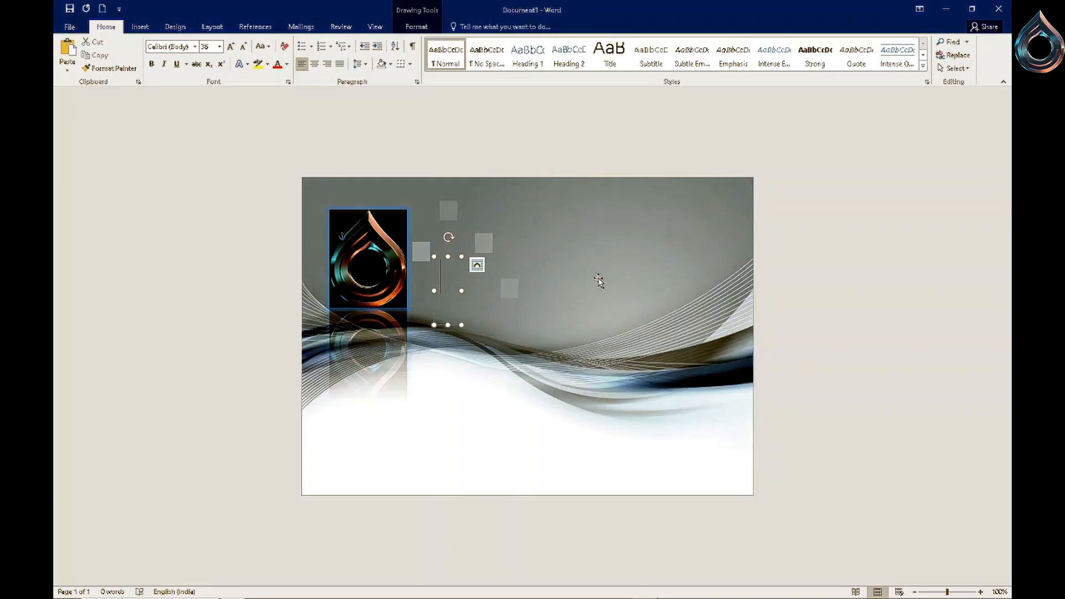
type("Digital")
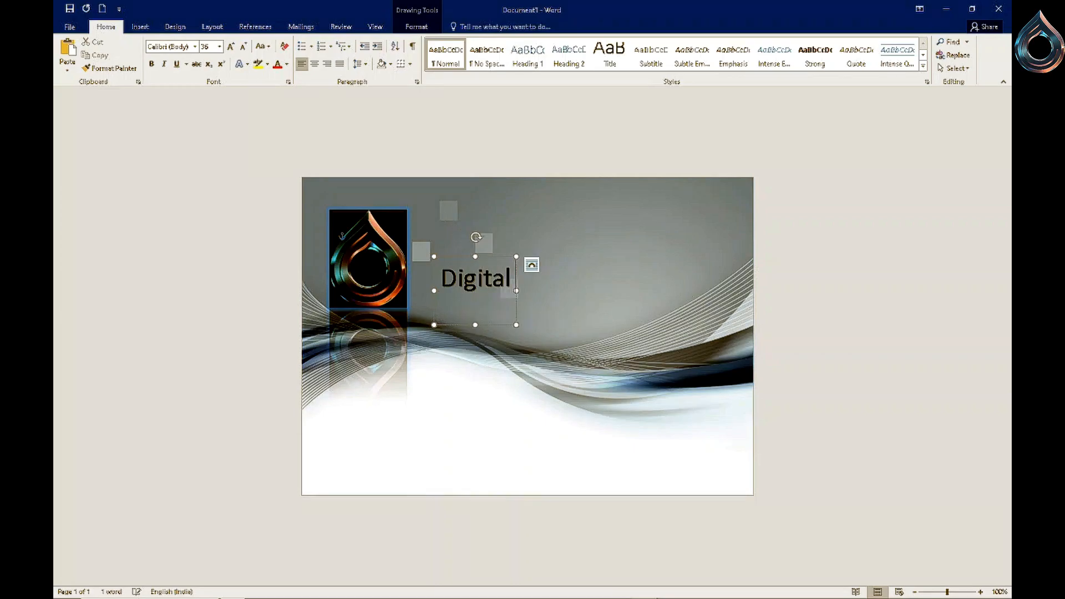
type(" Dot")
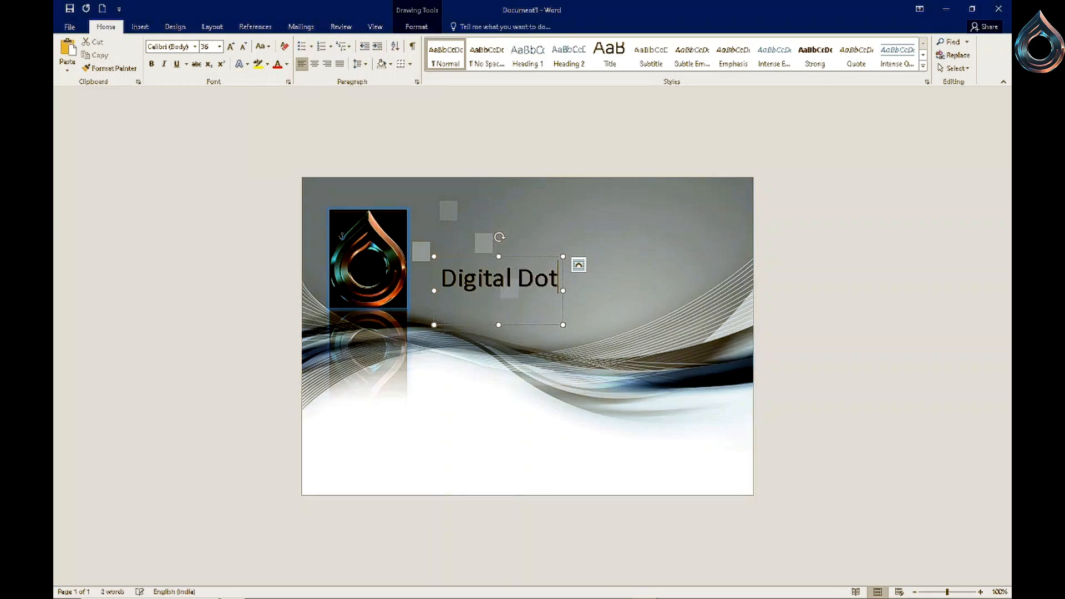
- Make the Digital Dot text bold and change its case to UPPERCASE
left_click_drag(556, 282, 444, 278)
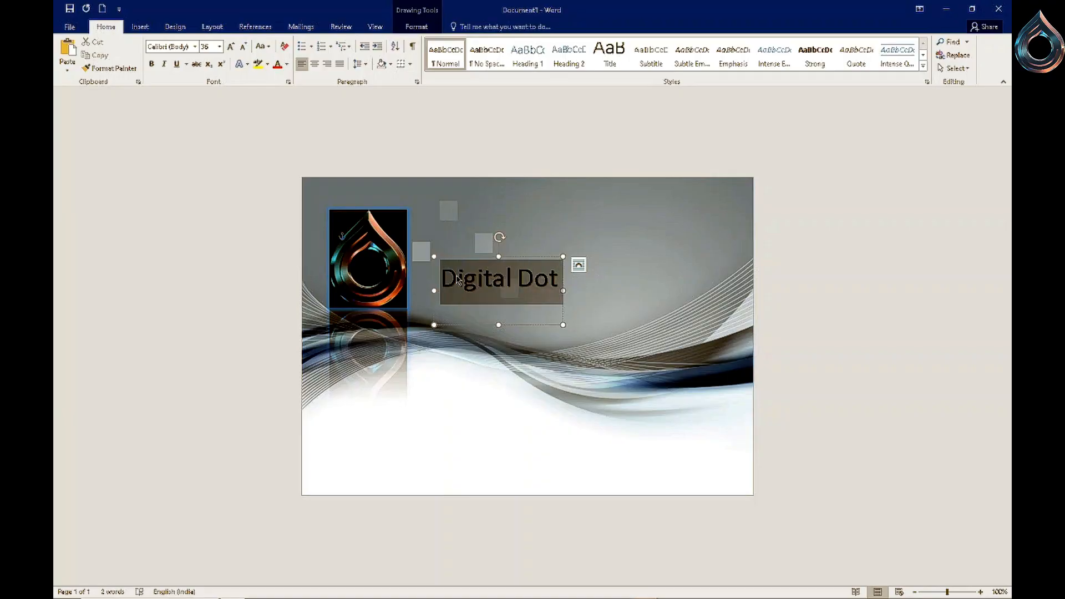
left_click(152, 65)
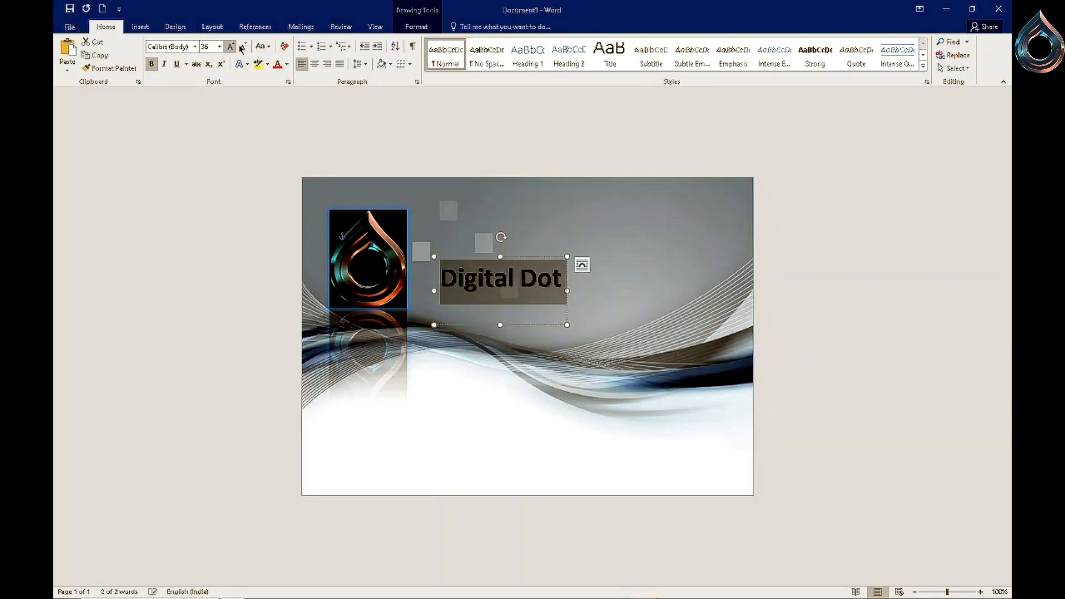
left_click(263, 46)
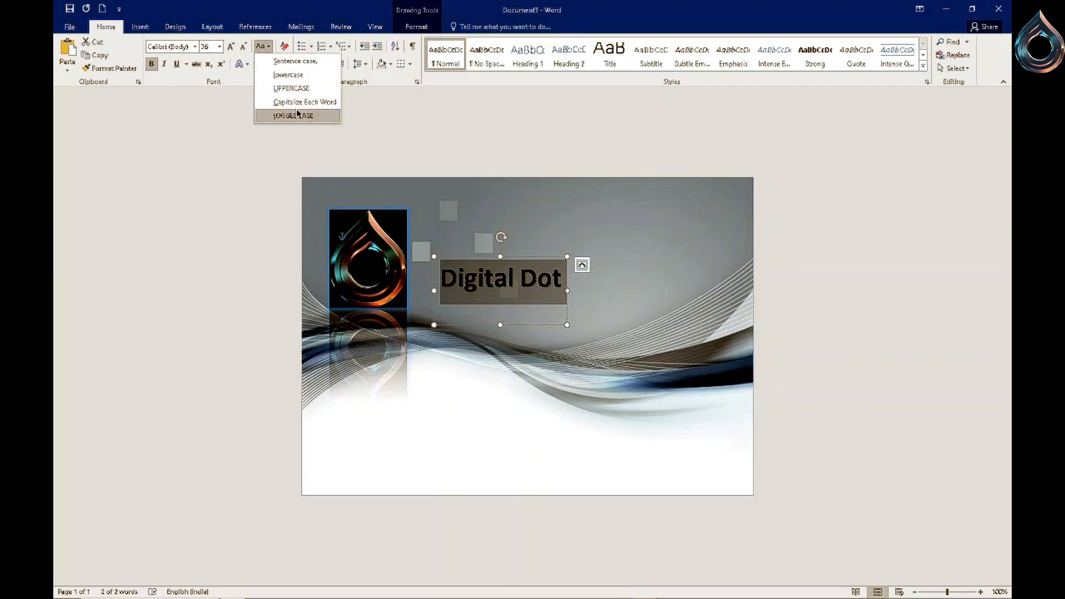
left_click(291, 104)
left_click(263, 46)
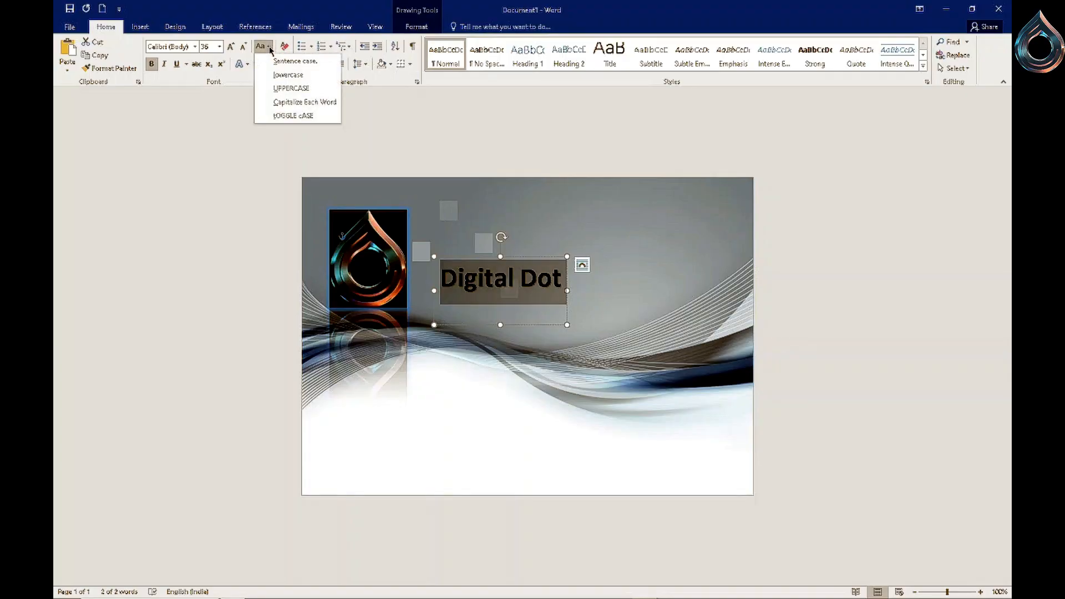
left_click(292, 89)
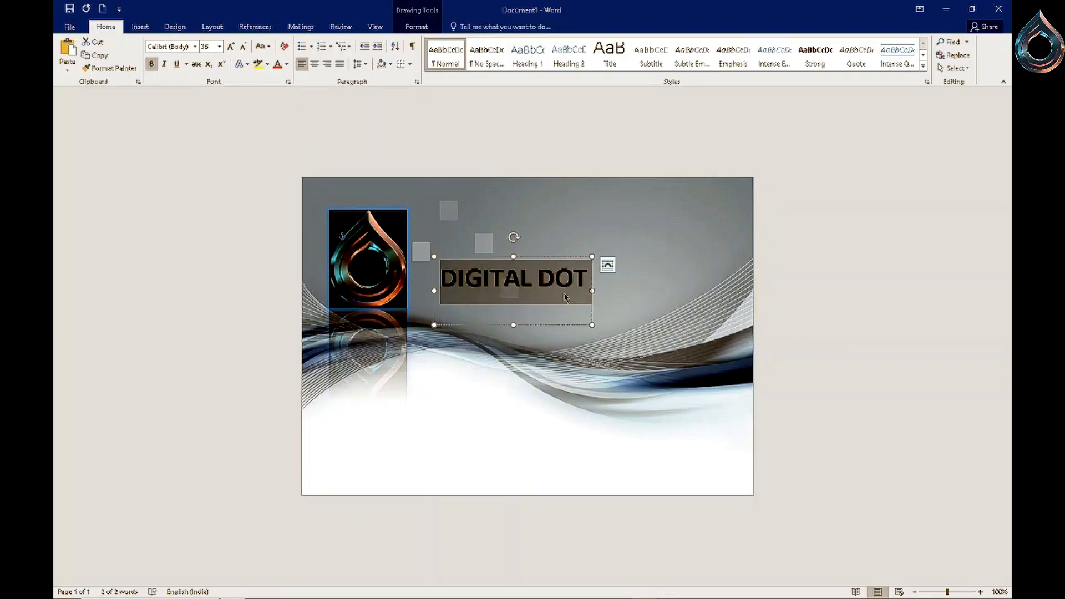
- Set the title font to Bauhaus 93 and move the title up beside the logo's top edge
left_click(196, 46)
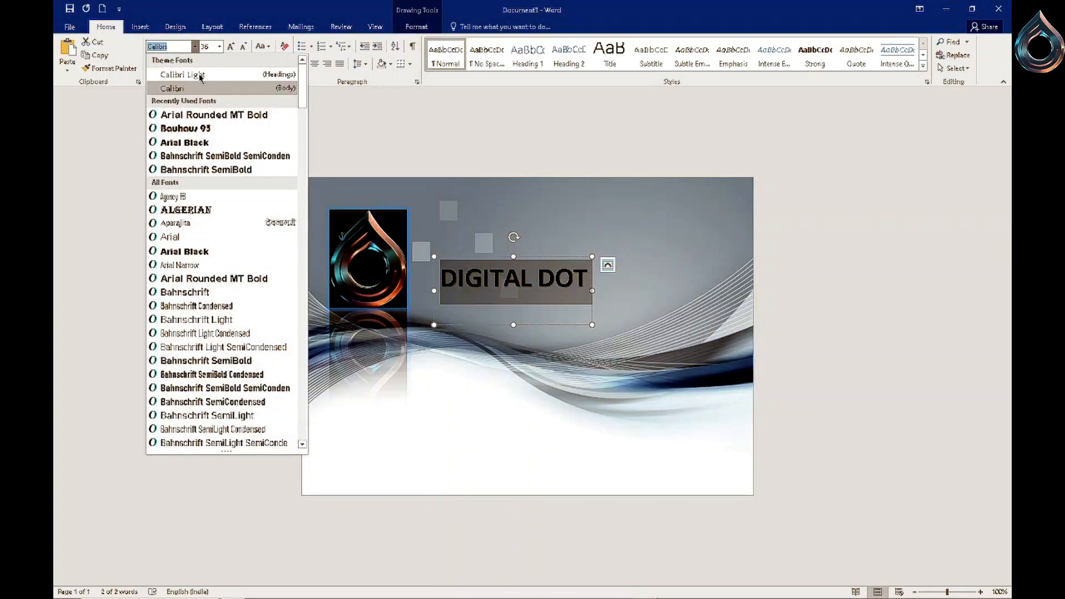
left_click(198, 133)
left_click_drag(565, 336, 535, 281)
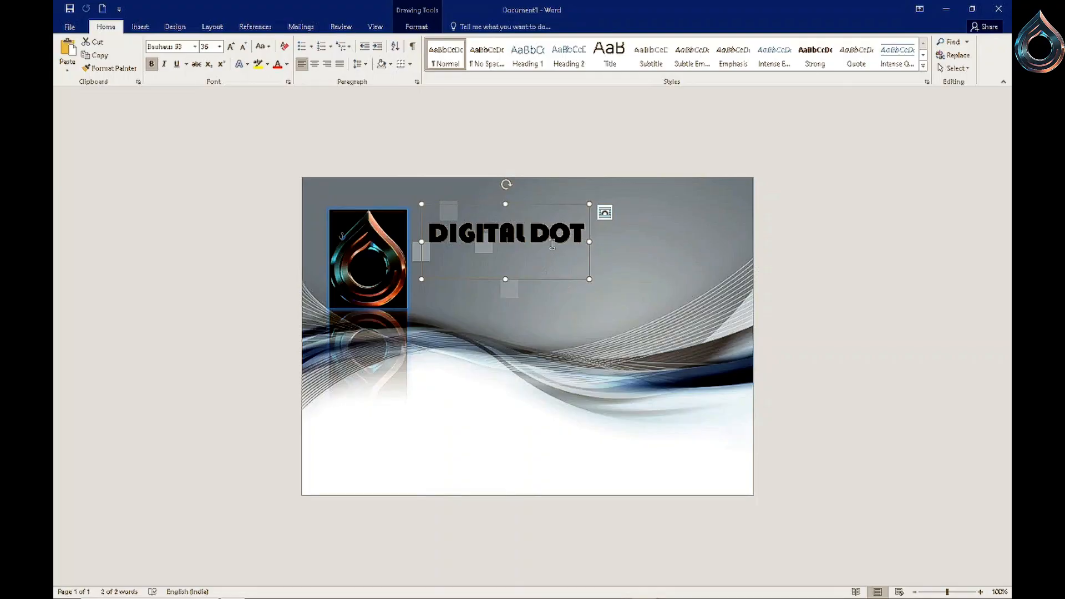
left_click_drag(566, 280, 558, 275)
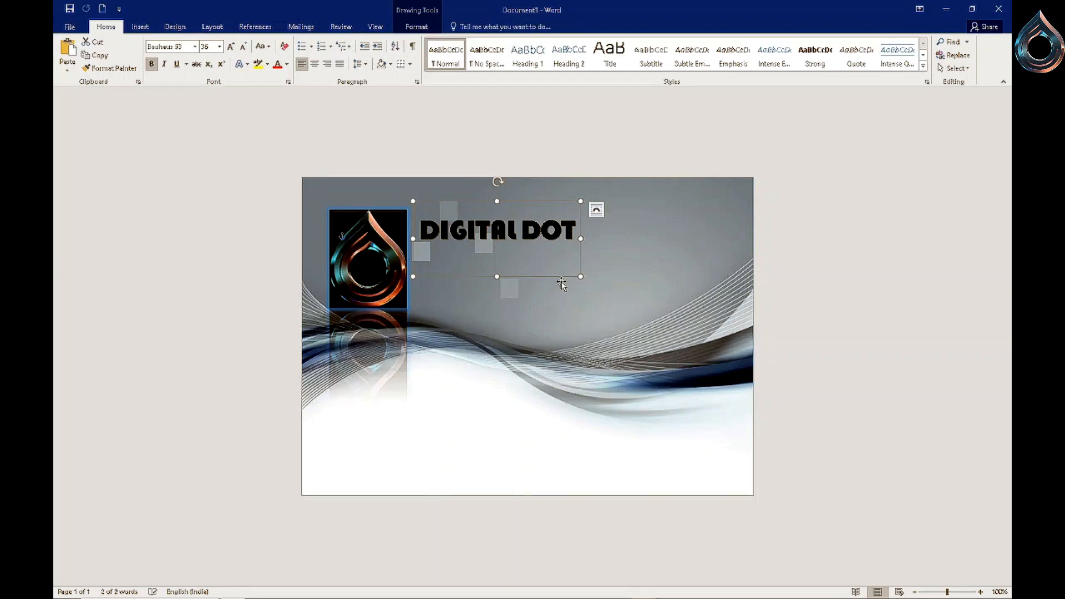
left_click(577, 328)
- Insert a second plain WordArt text box and move it below the title
left_click(141, 26)
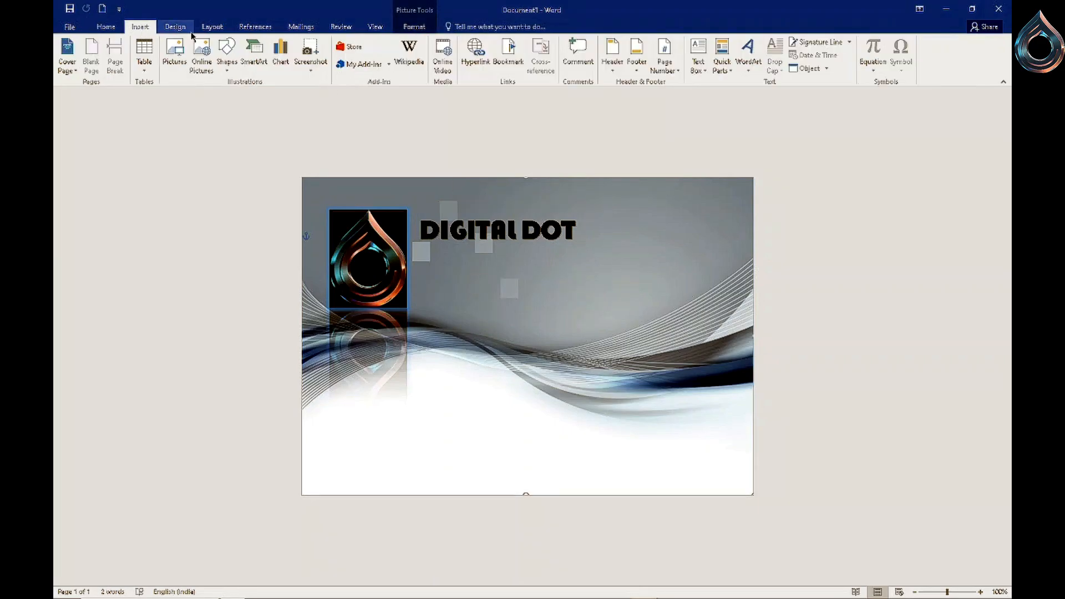
left_click(747, 53)
left_click(749, 103)
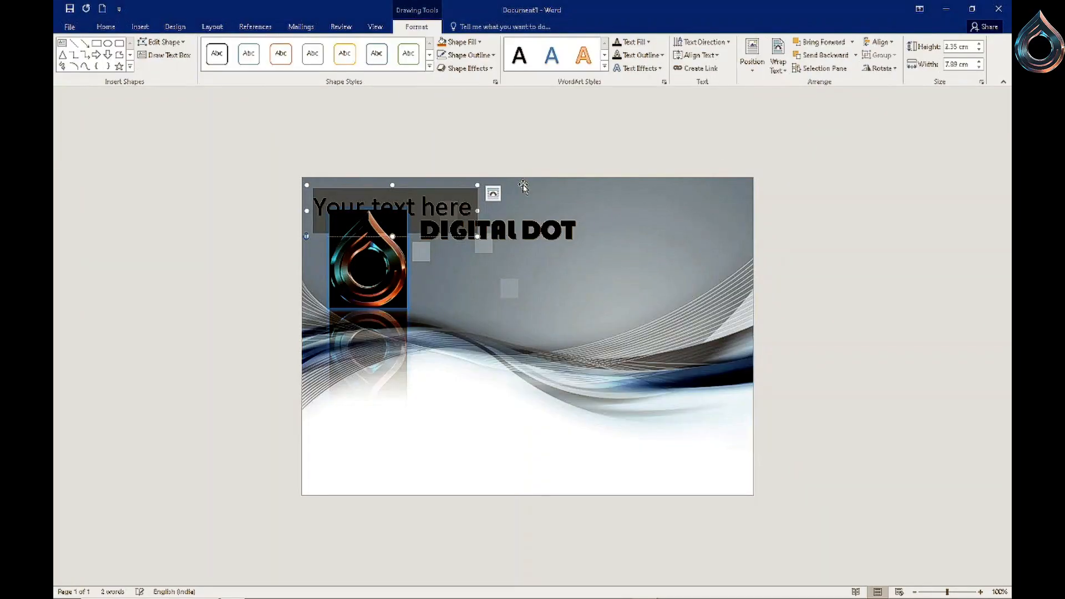
left_click_drag(457, 235, 403, 311)
- Replace the second WordArt's placeholder text with the person's full name
key("Delete")
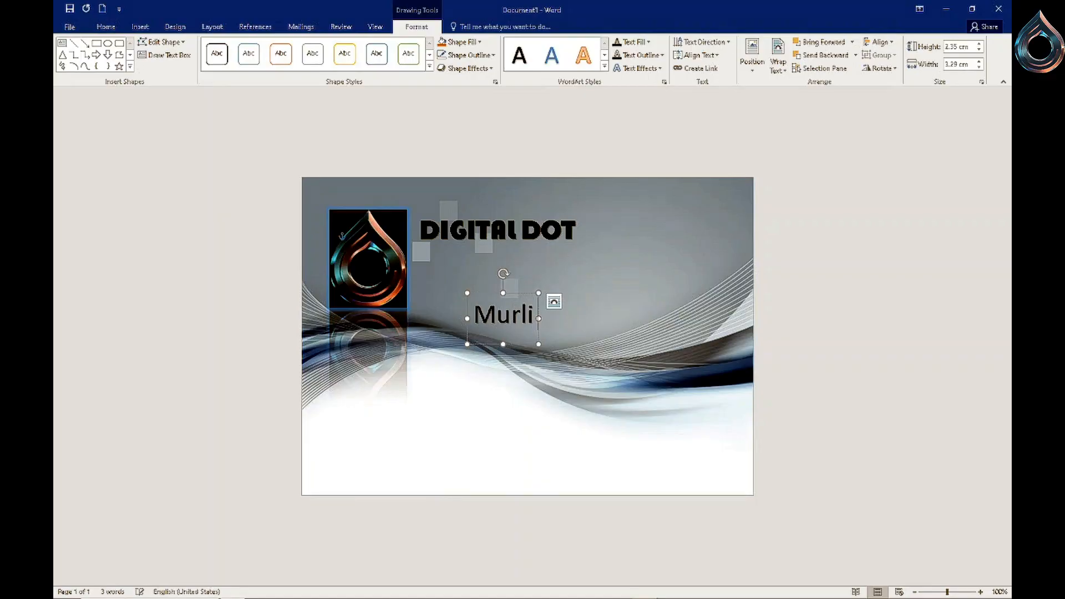
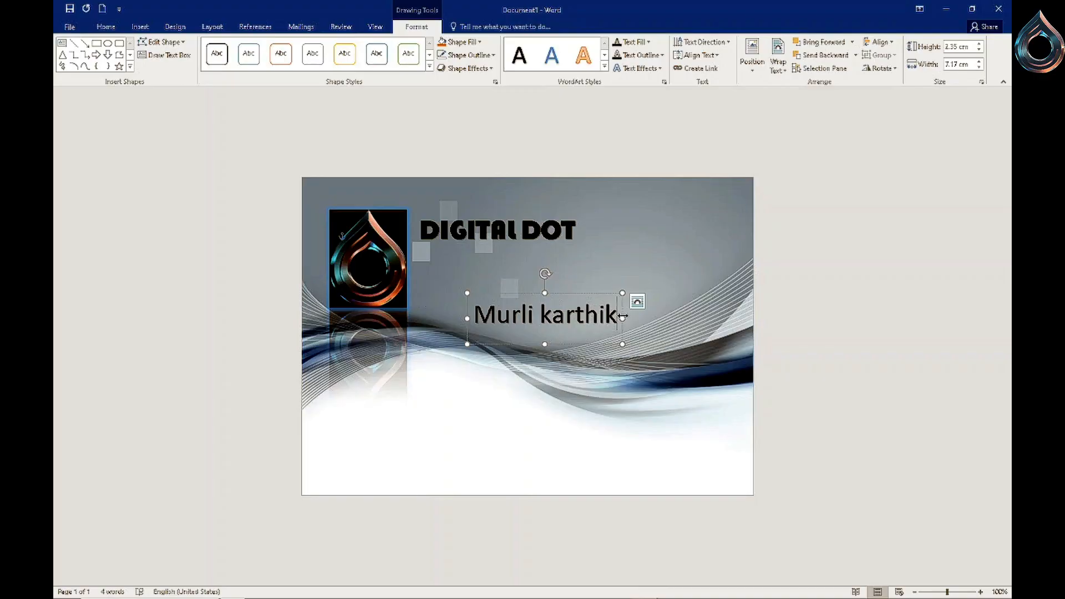
- Make the name text bold and change its case to Capitalize Each Word
left_click_drag(619, 314, 473, 316)
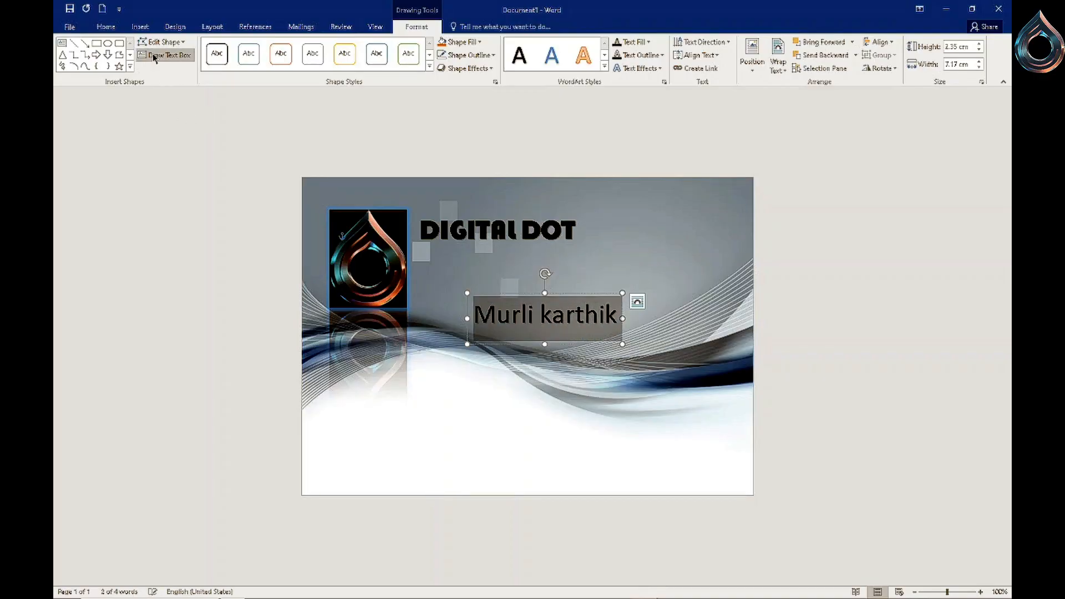
left_click(105, 26)
left_click(151, 63)
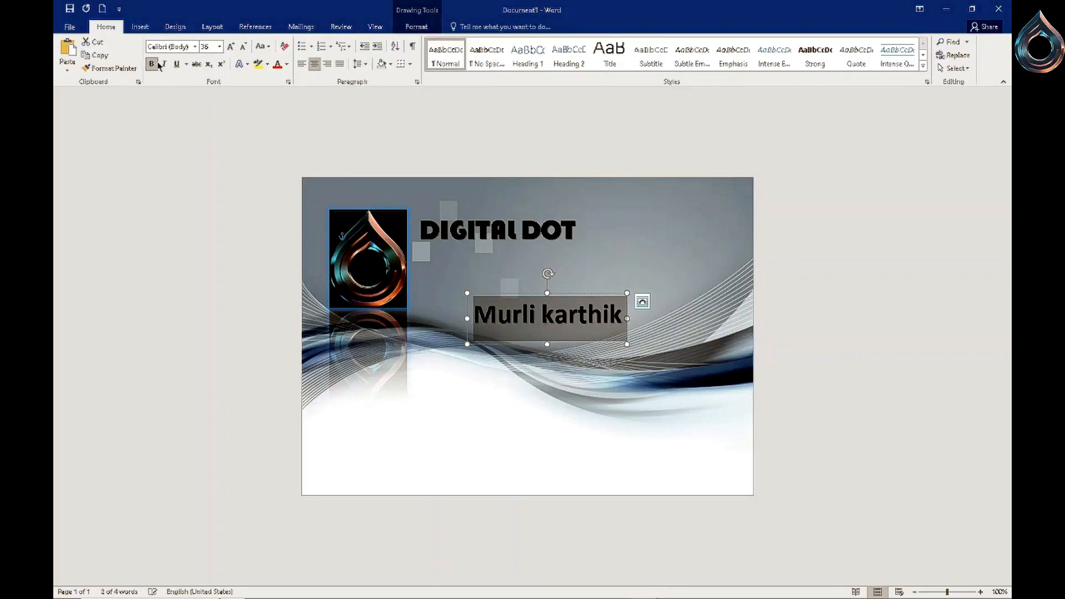
left_click(259, 48)
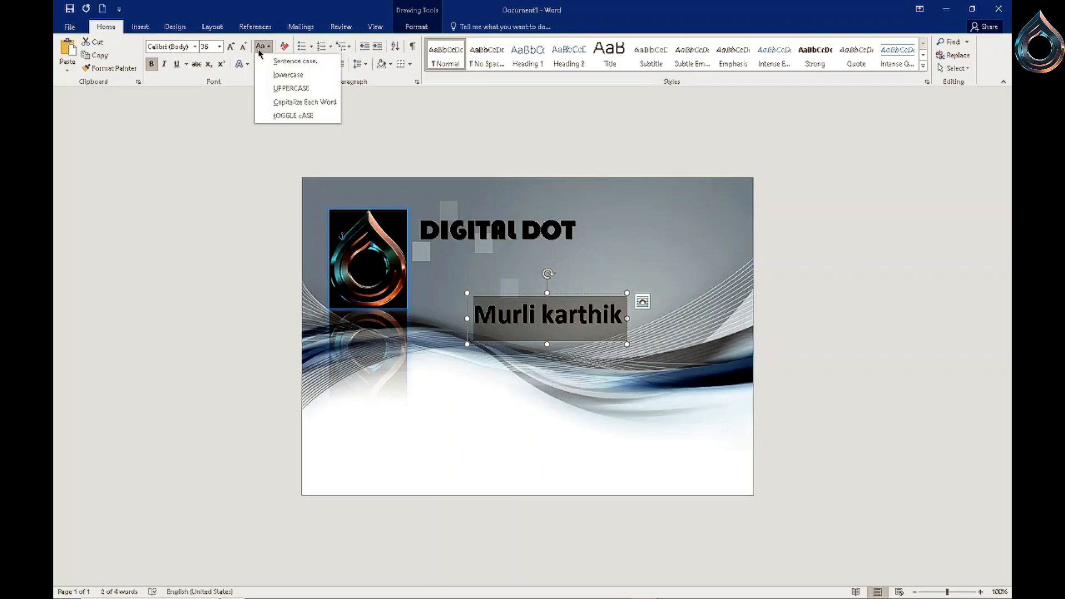
left_click(290, 102)
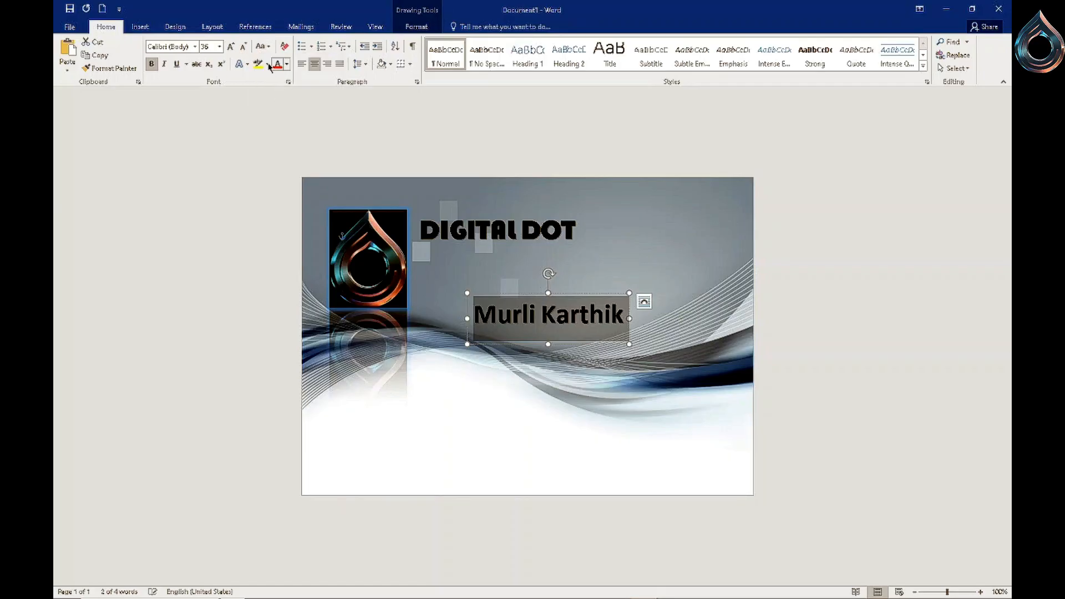
- Set the name's font to Bahnschrift, keeping it at 36 pt
left_click(241, 49)
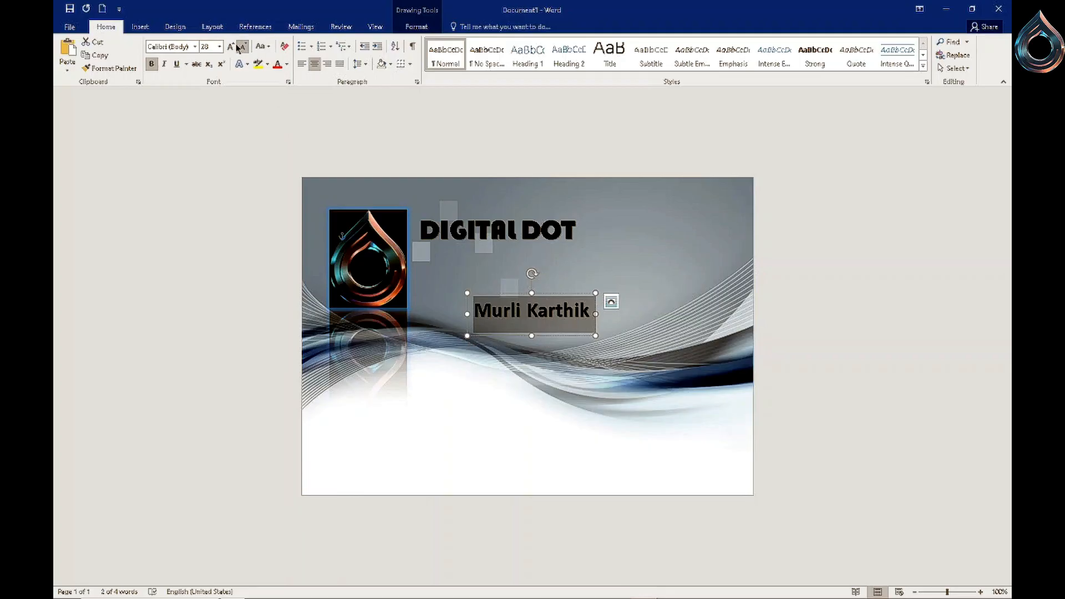
left_click(230, 47)
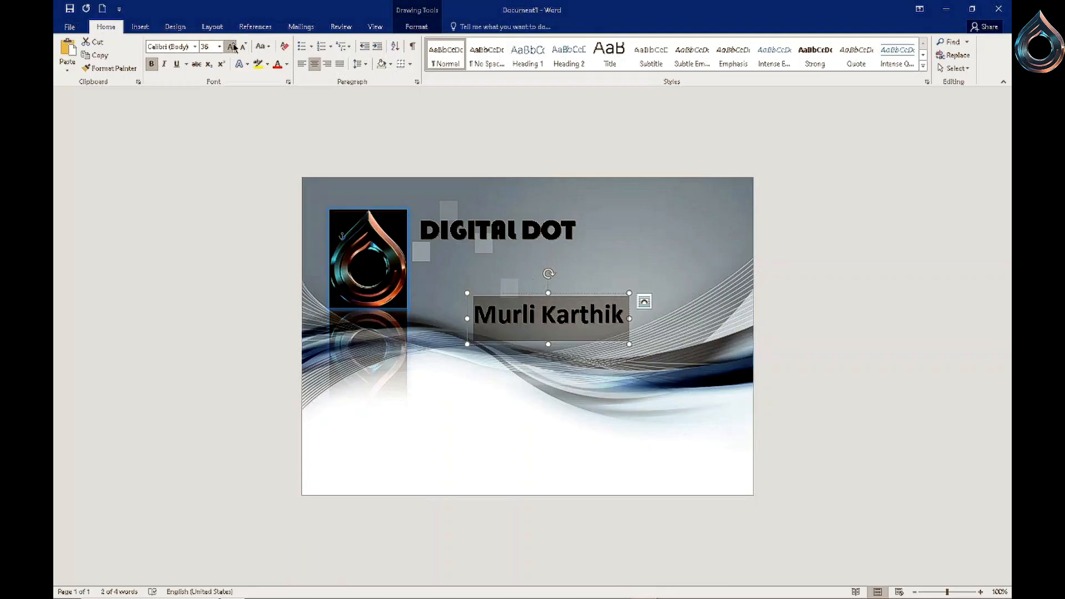
left_click(195, 47)
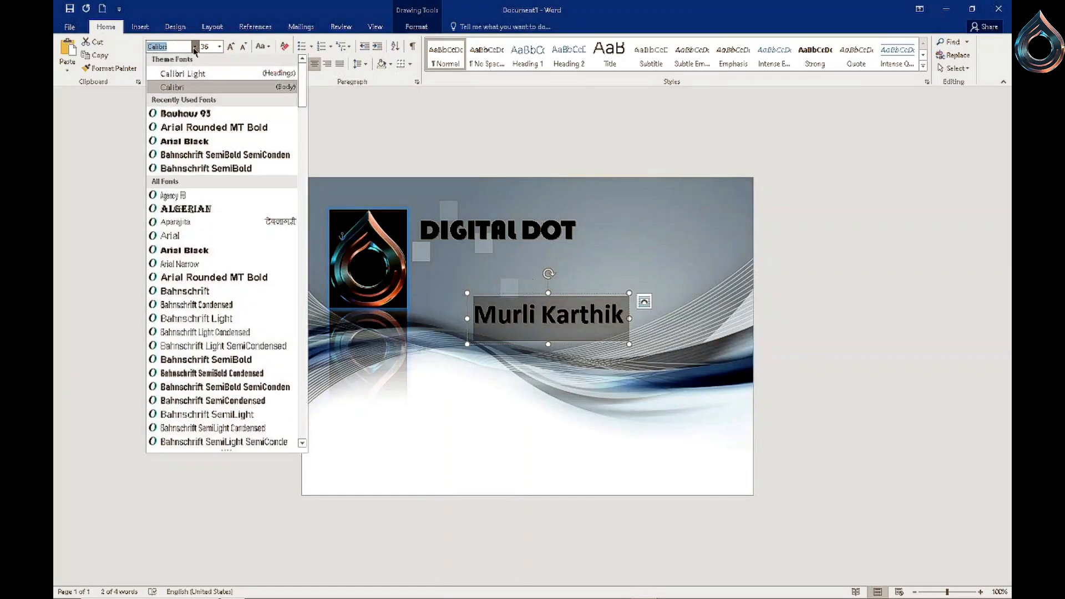
left_click(208, 292)
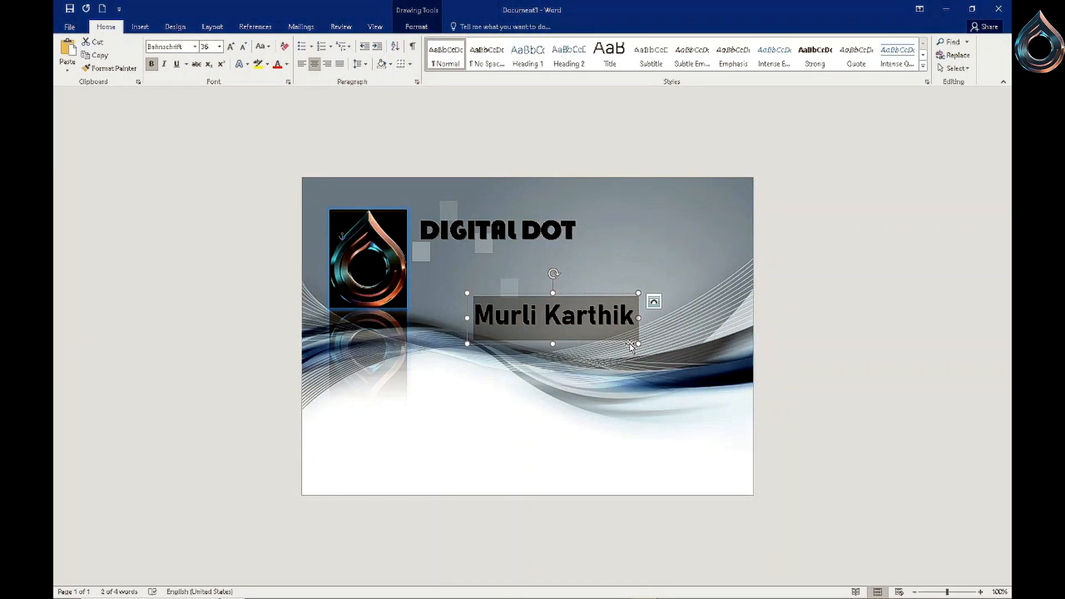
- Widen the name's box and move it just below the Digital Dot title
left_click_drag(639, 343, 671, 343)
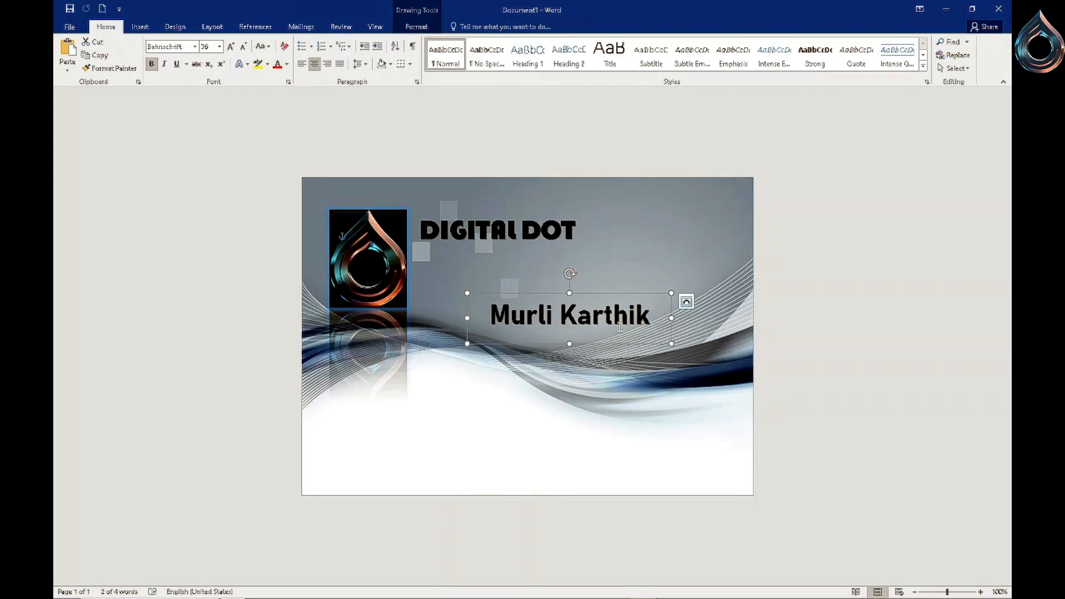
left_click_drag(467, 318, 492, 337)
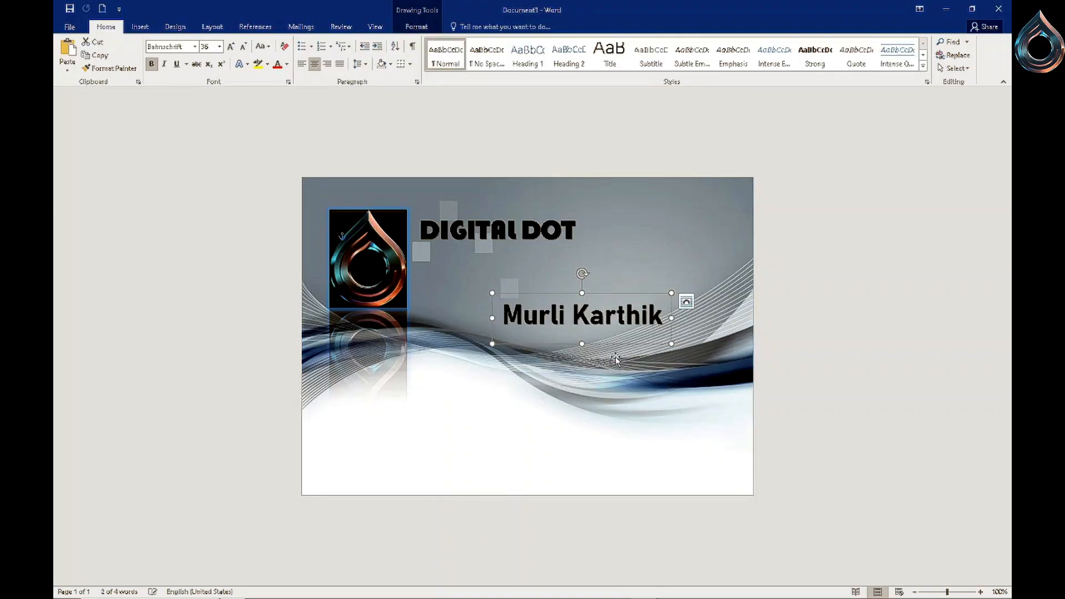
left_click_drag(619, 339, 587, 332)
left_click(634, 344)
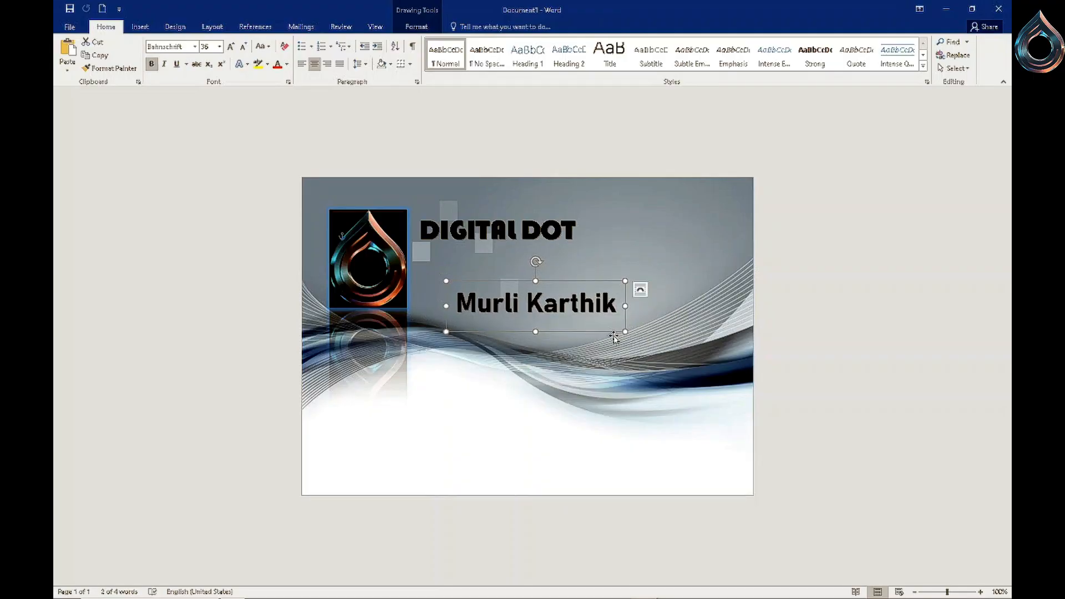
left_click(618, 363)
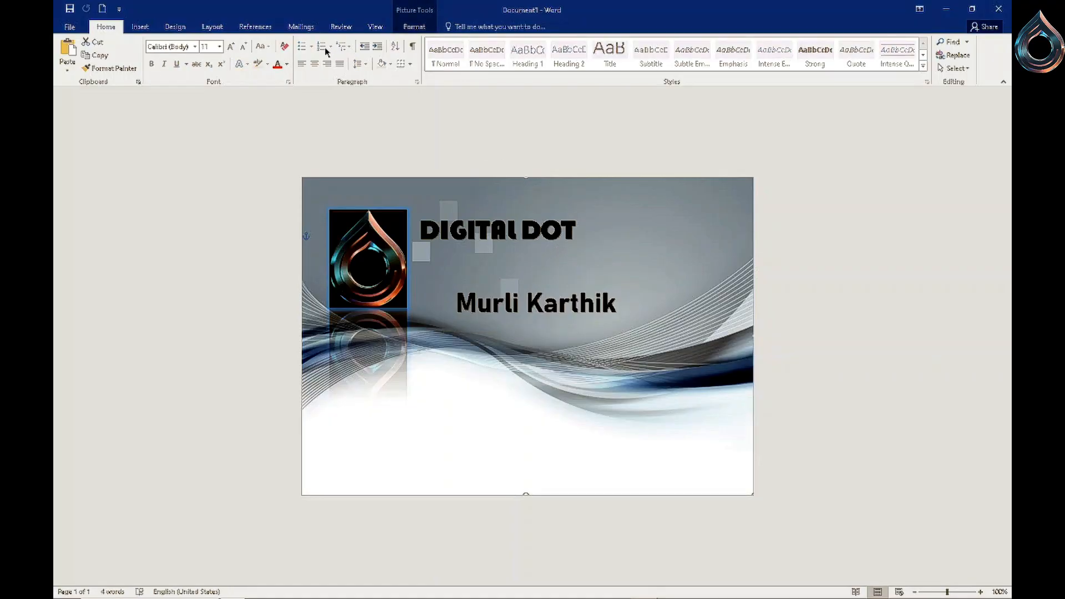
- Insert a third plain WordArt text box and move it below the name
left_click(148, 27)
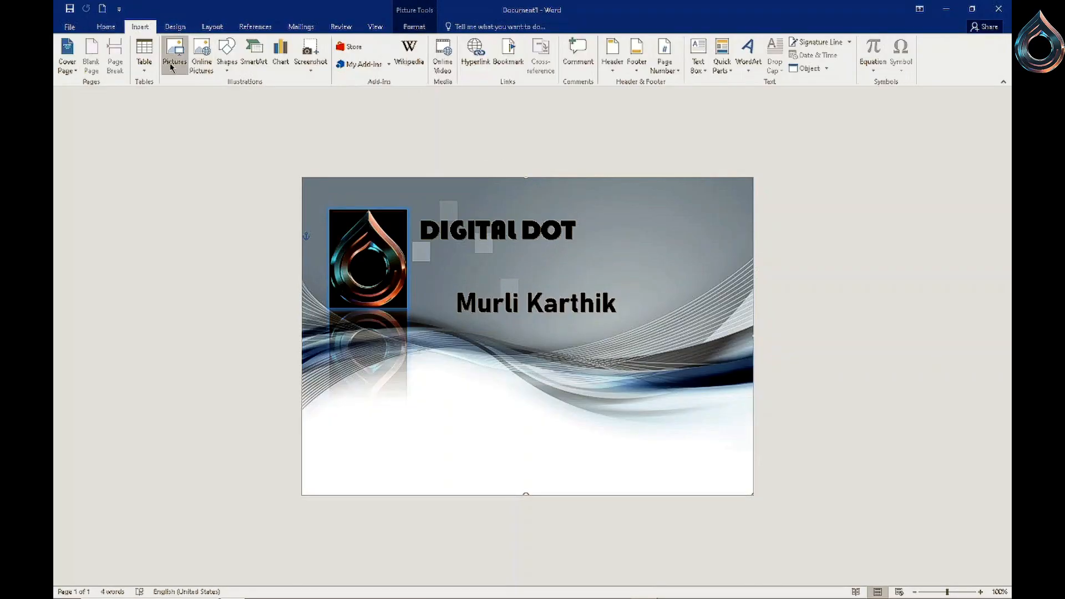
left_click(754, 55)
left_click(771, 99)
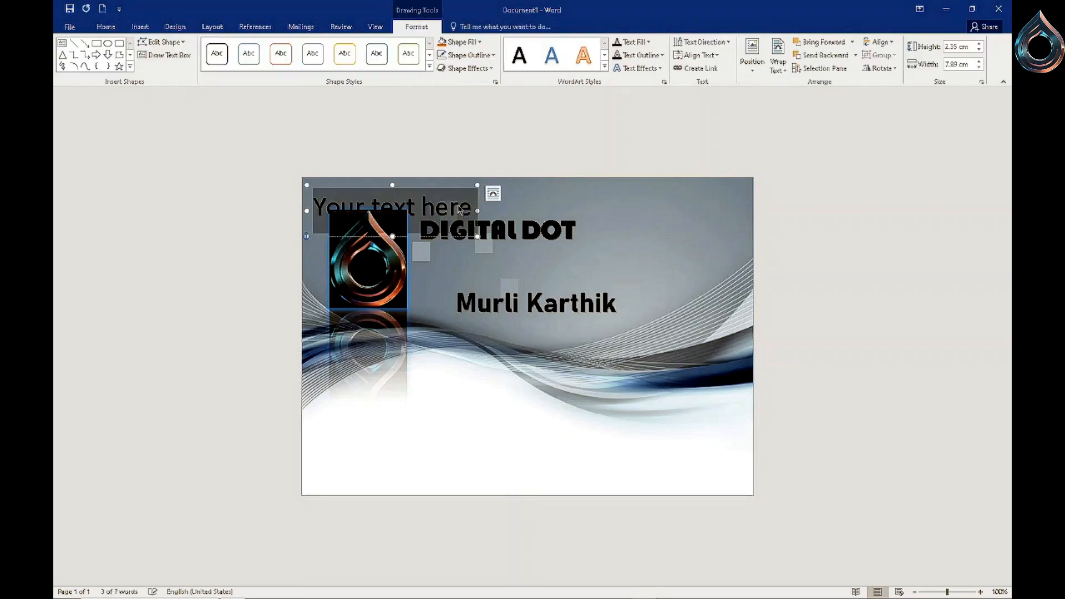
left_click_drag(453, 256, 700, 336)
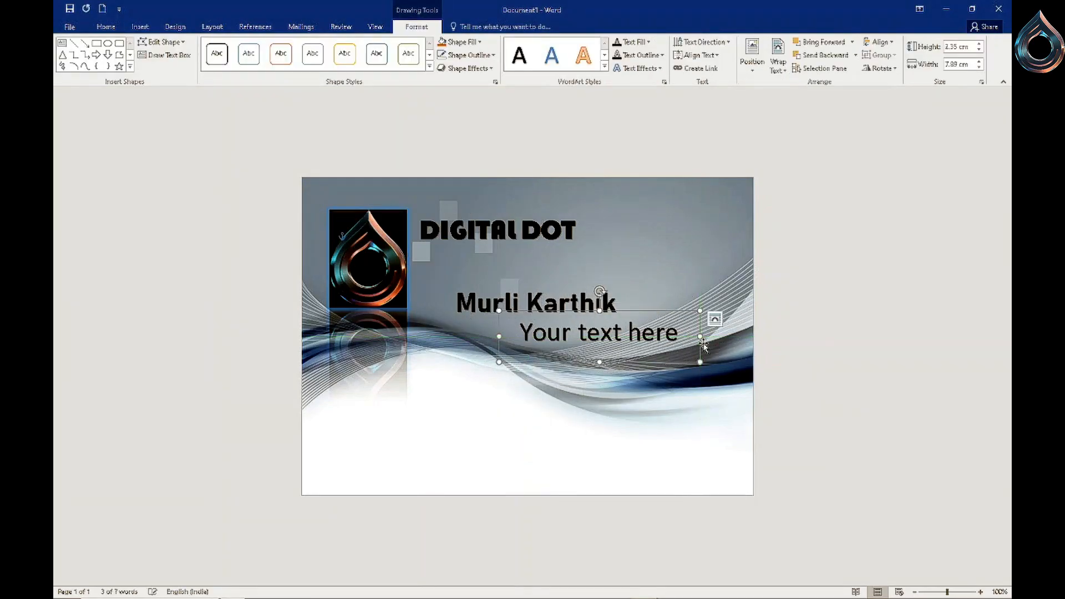
- Replace the third WordArt's placeholder text with an Address line holding the person's postal address
key("Delete")
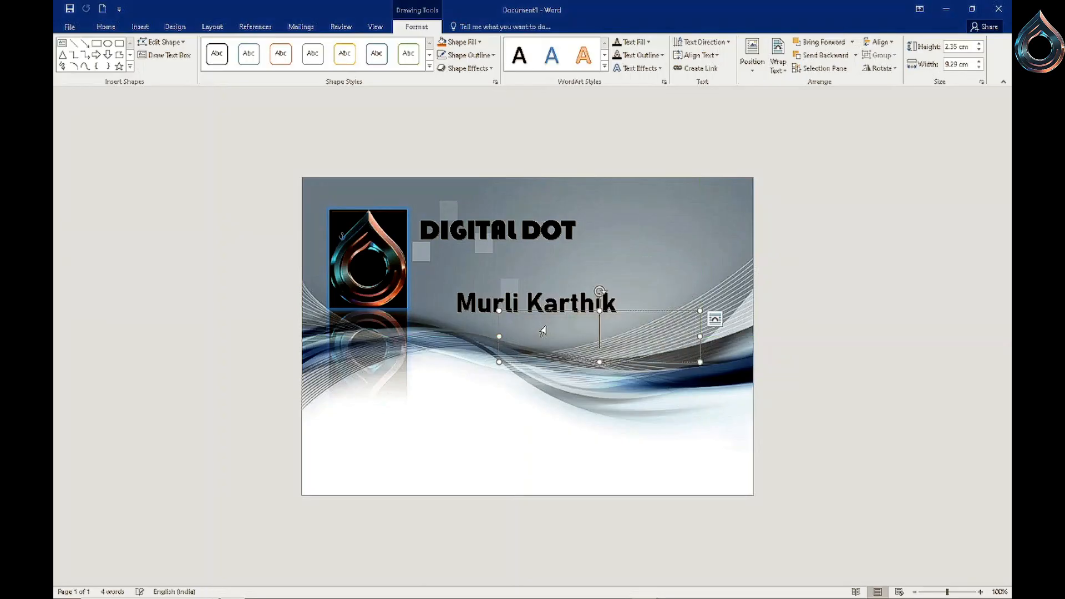
left_click(106, 27)
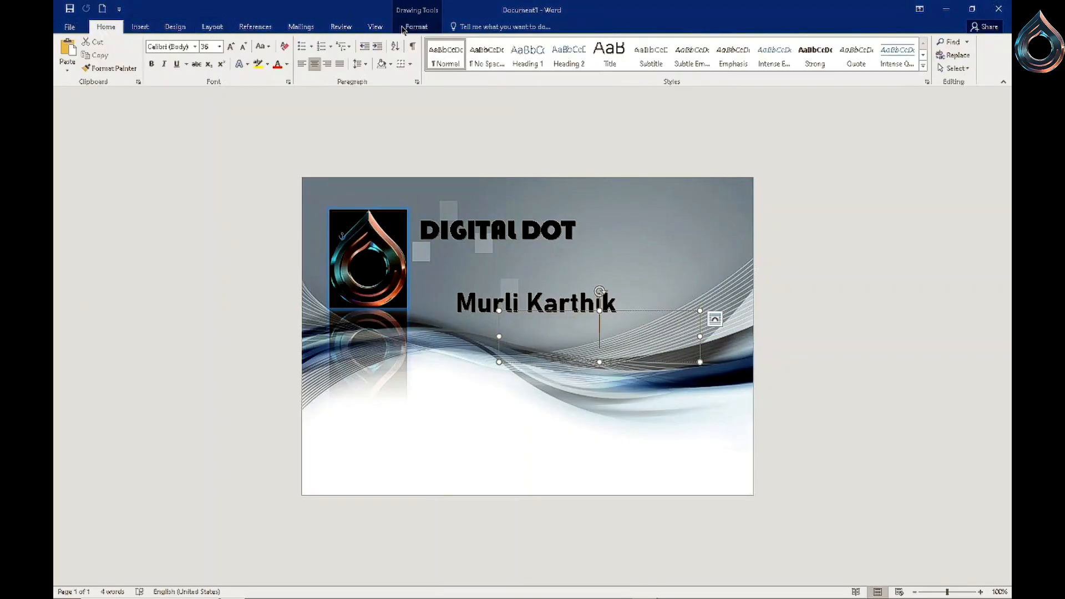
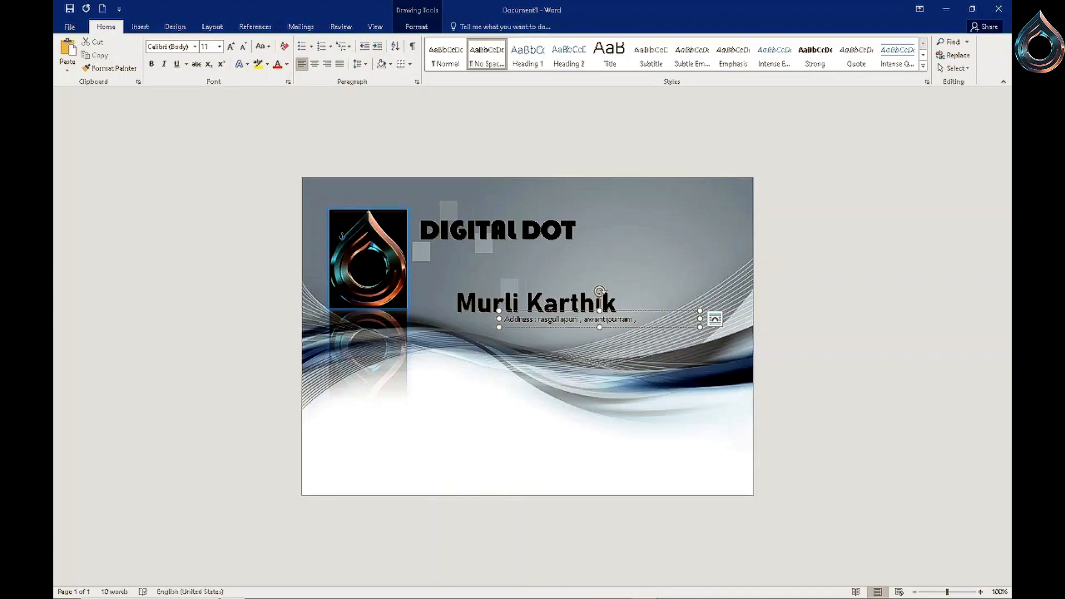
key("Return")
- Add CONTACT, EMAIL ID and LINK lines with the person's phone number, e-mail address and link
key("BackSpace")
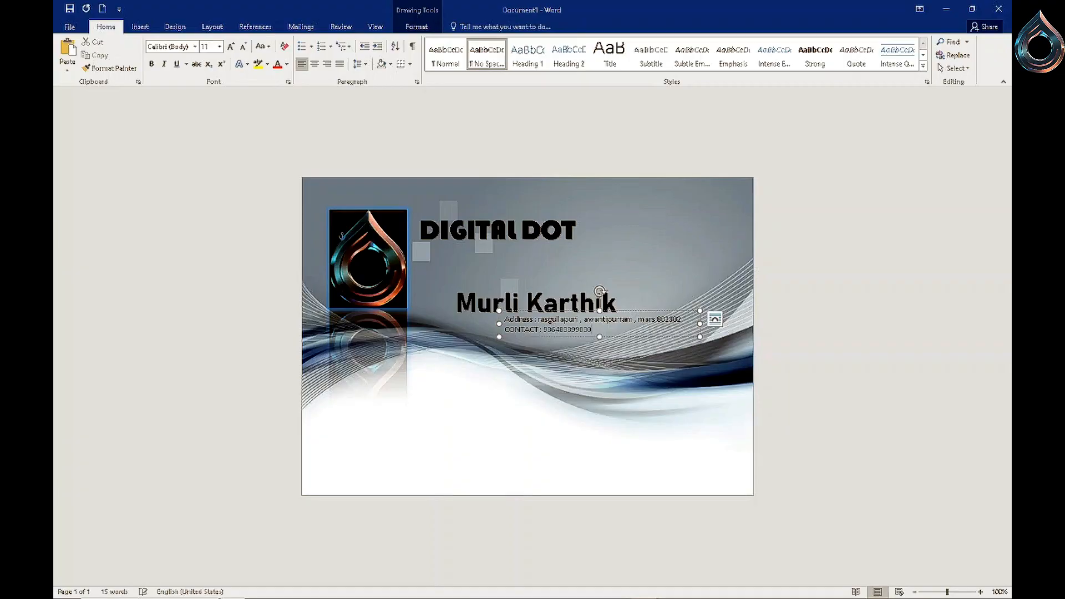
key("Return")
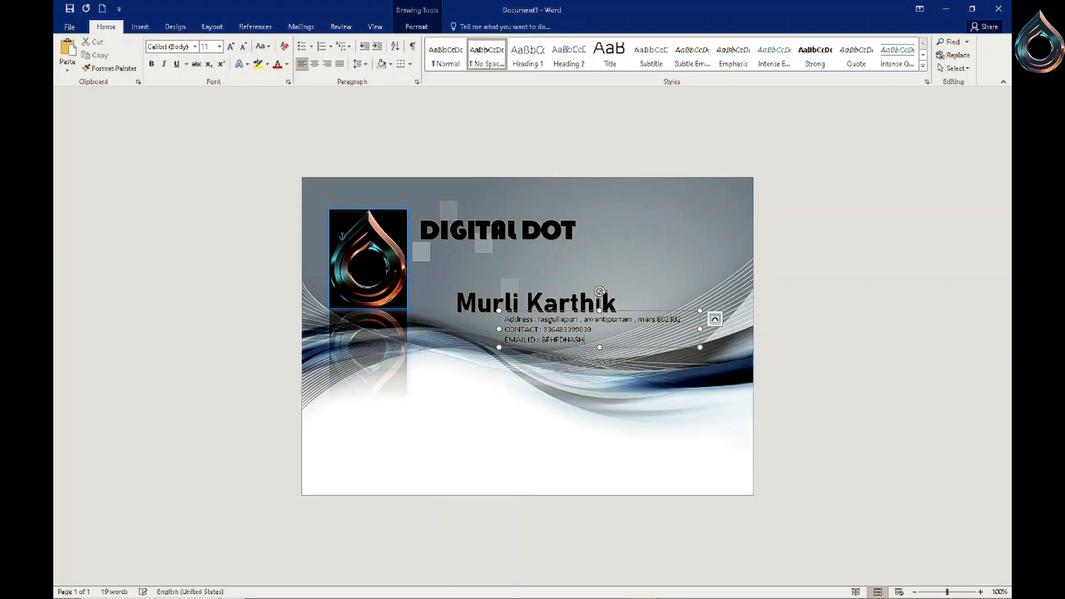
key("Return")
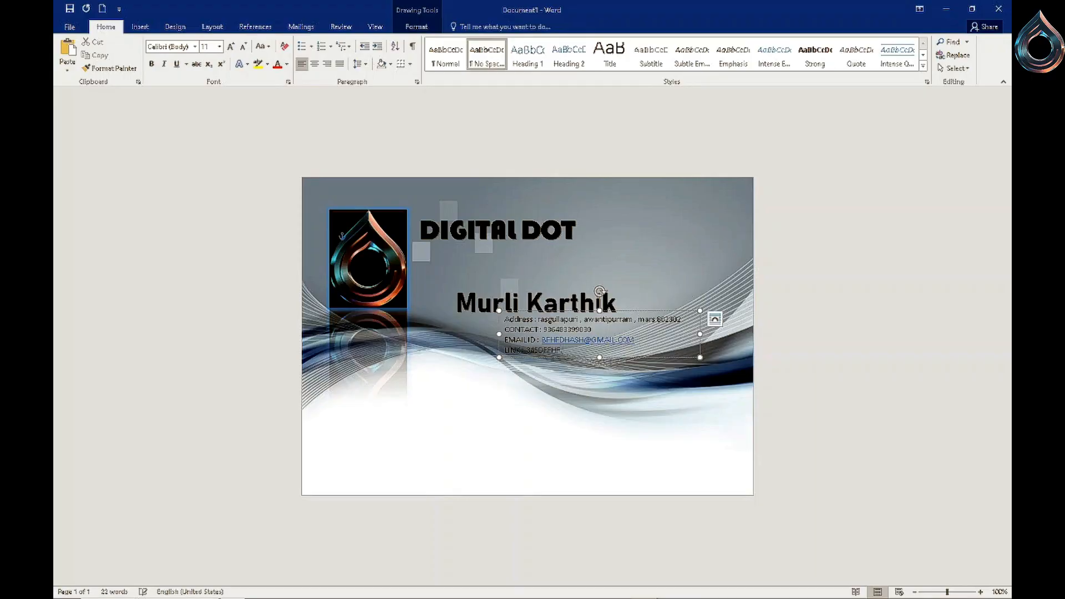
key("Return")
- Select all the contact details, make them bold and change their case to Capitalize Each Word
left_click_drag(504, 320, 578, 366)
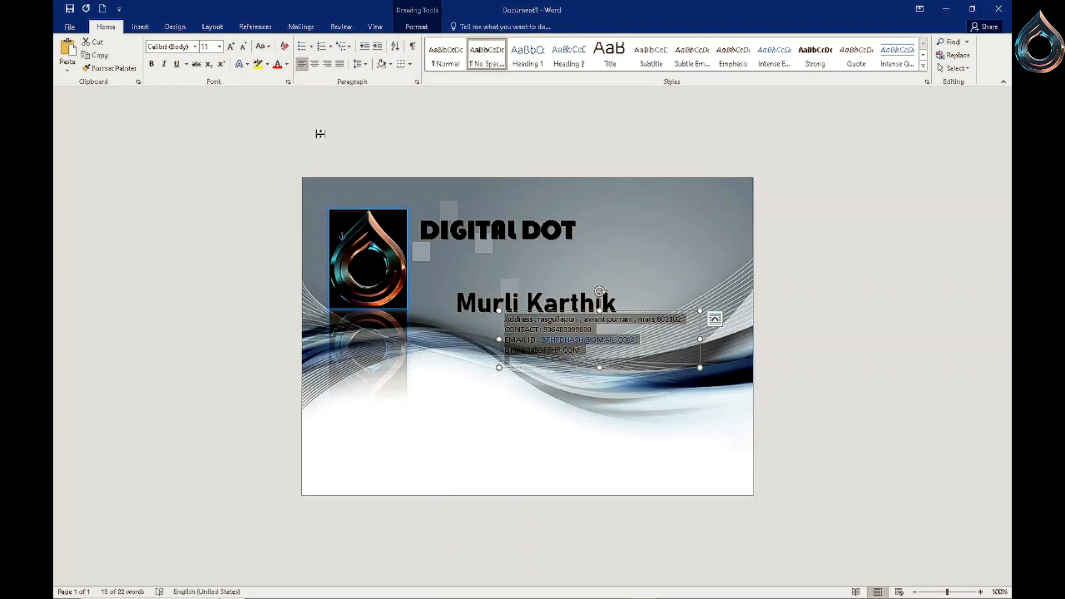
left_click(151, 65)
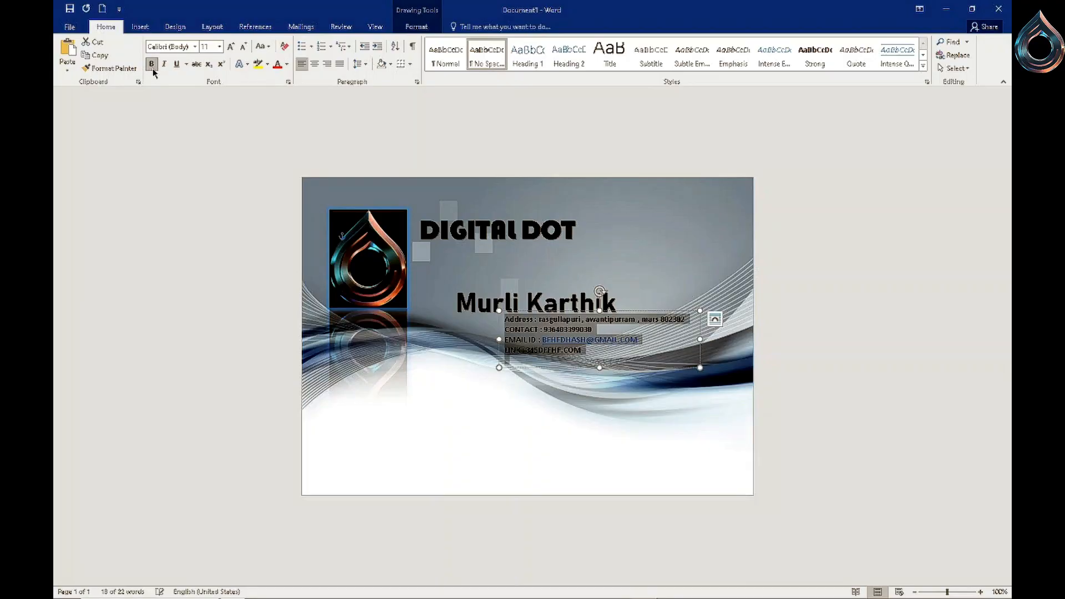
left_click(262, 46)
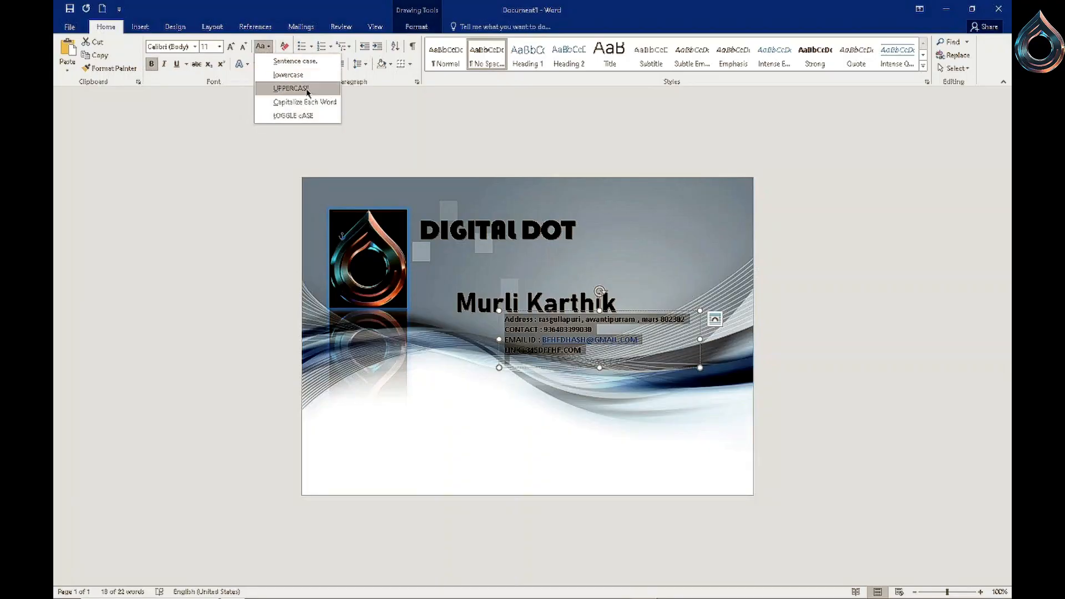
left_click(305, 102)
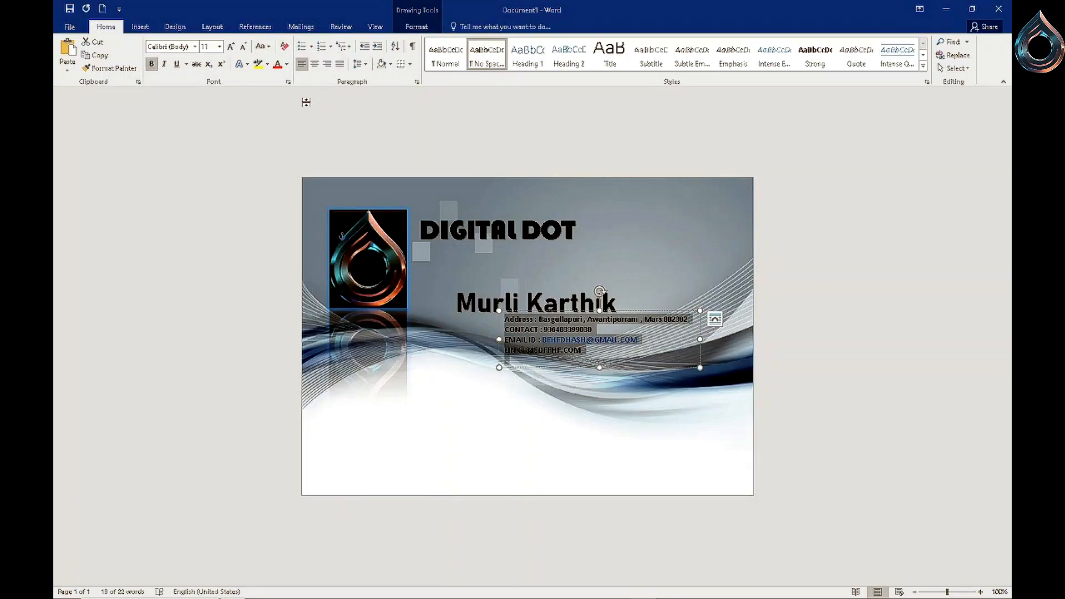
- Enlarge the contact details to 16 pt and set their font to Arial Rounded MT Bold
left_click(231, 49)
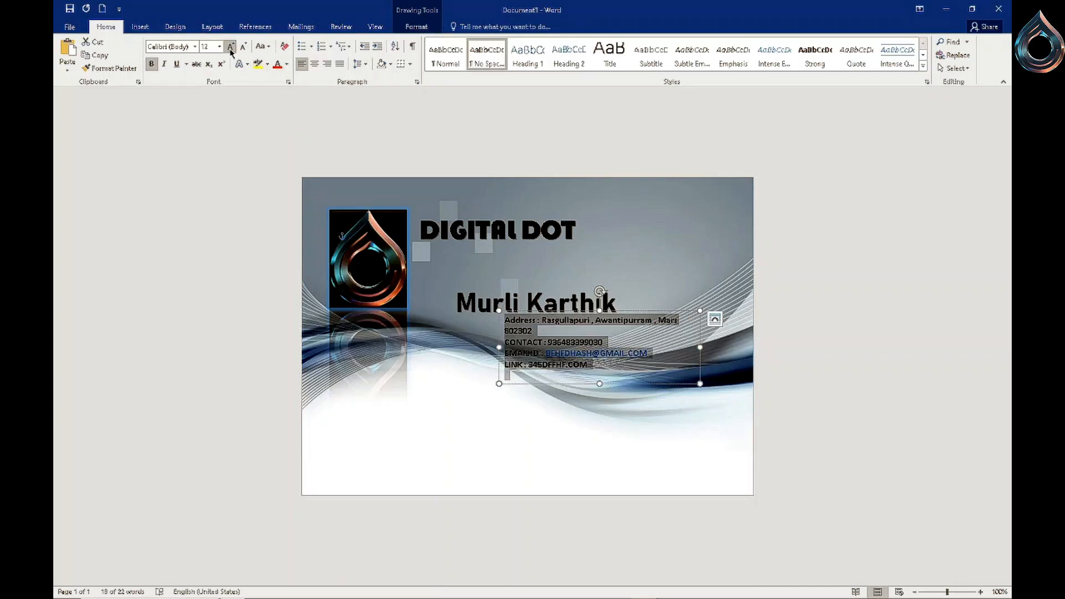
left_click(231, 48)
left_click(230, 48)
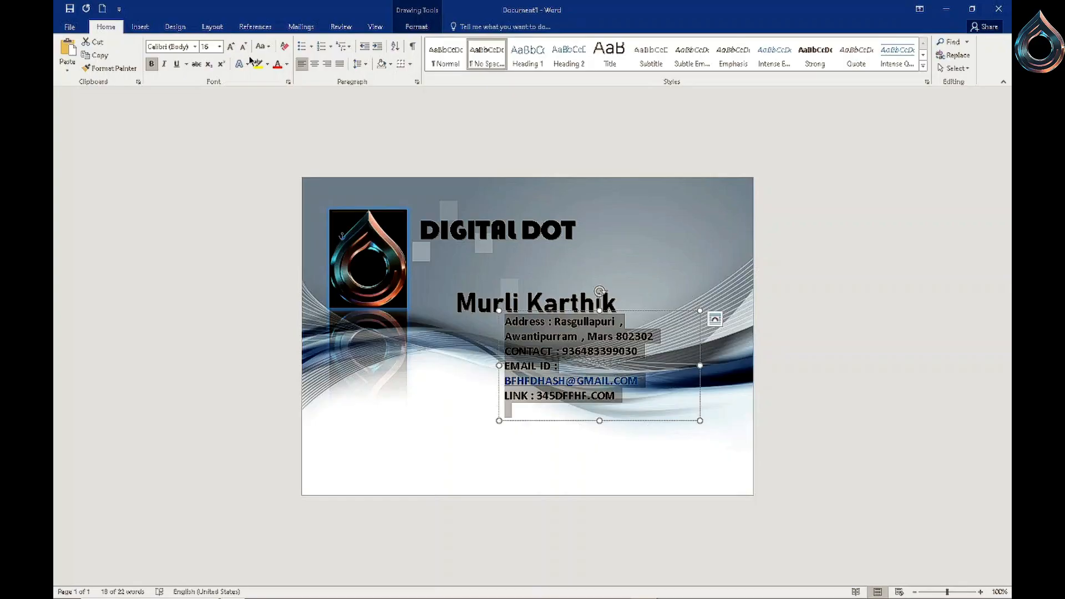
left_click(195, 50)
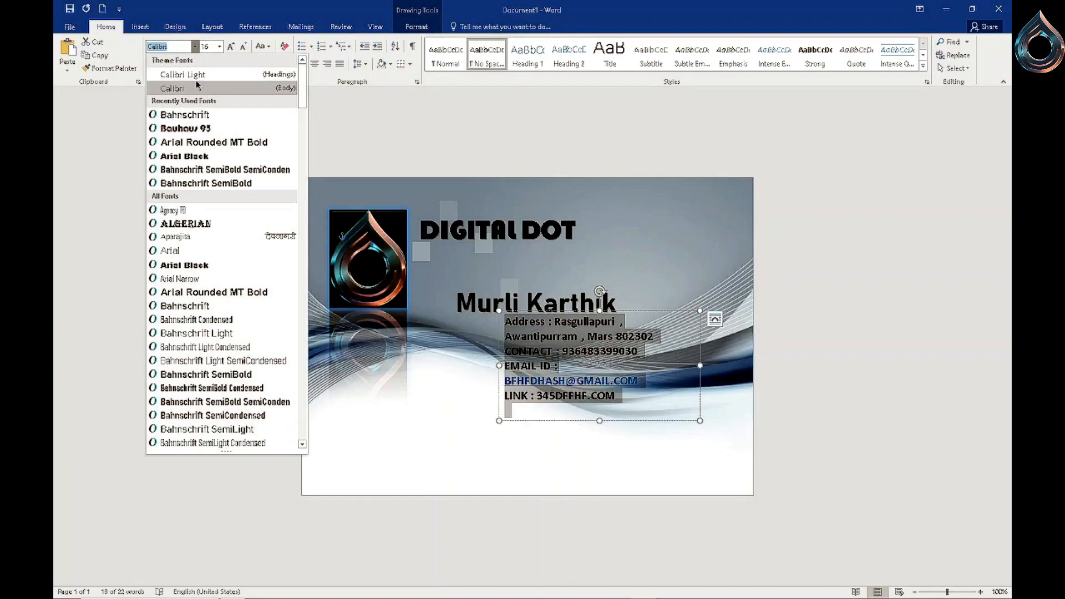
left_click(197, 293)
- Widen the contact details box and move it beneath the name, aligned with its left edge
left_click_drag(700, 363, 753, 363)
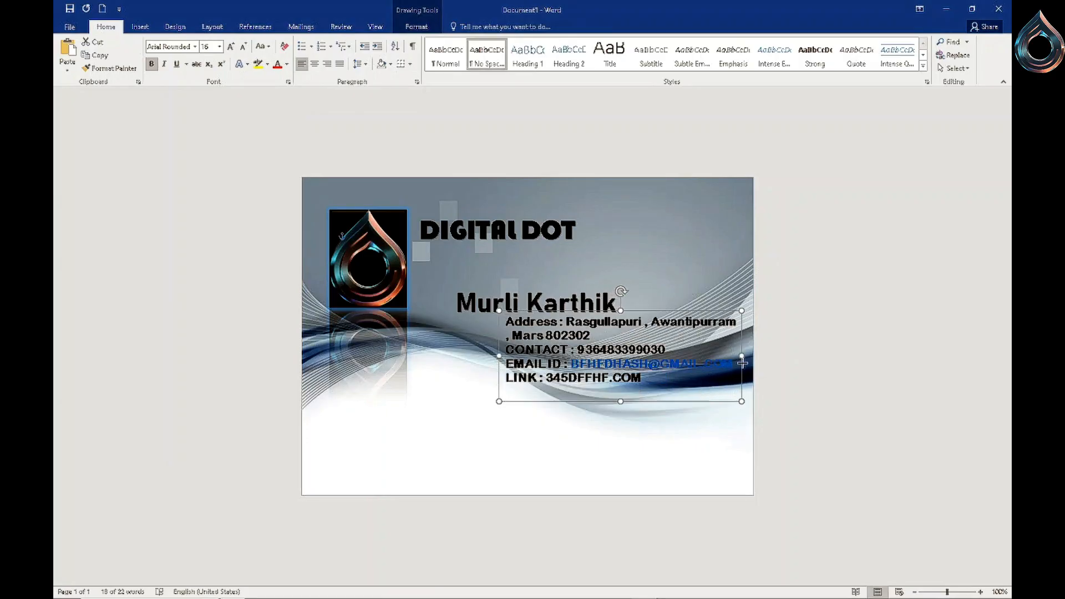
left_click_drag(683, 407, 579, 427)
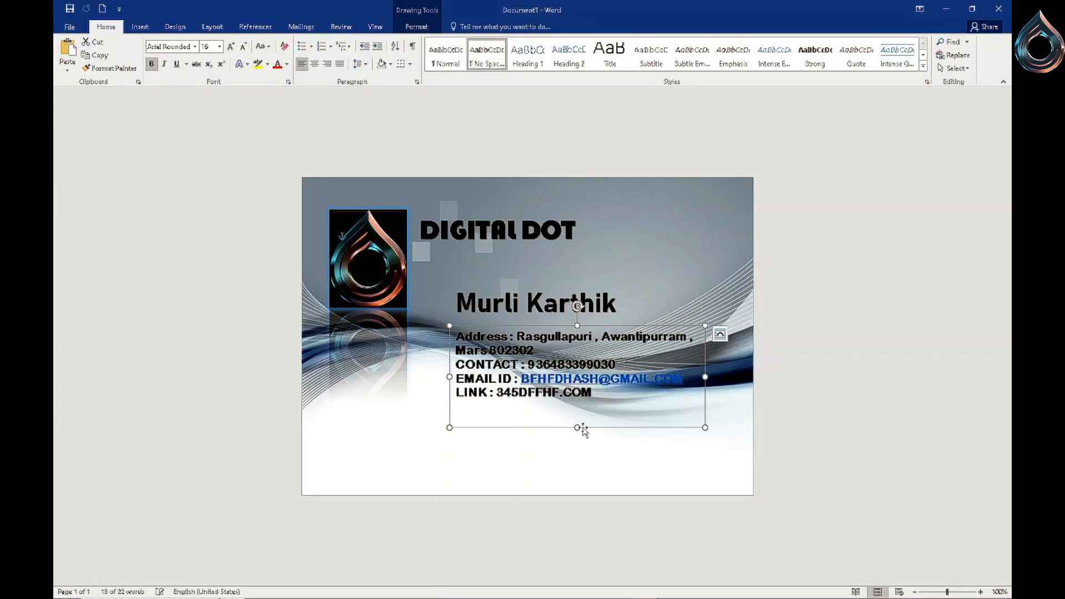
left_click_drag(705, 378, 713, 378)
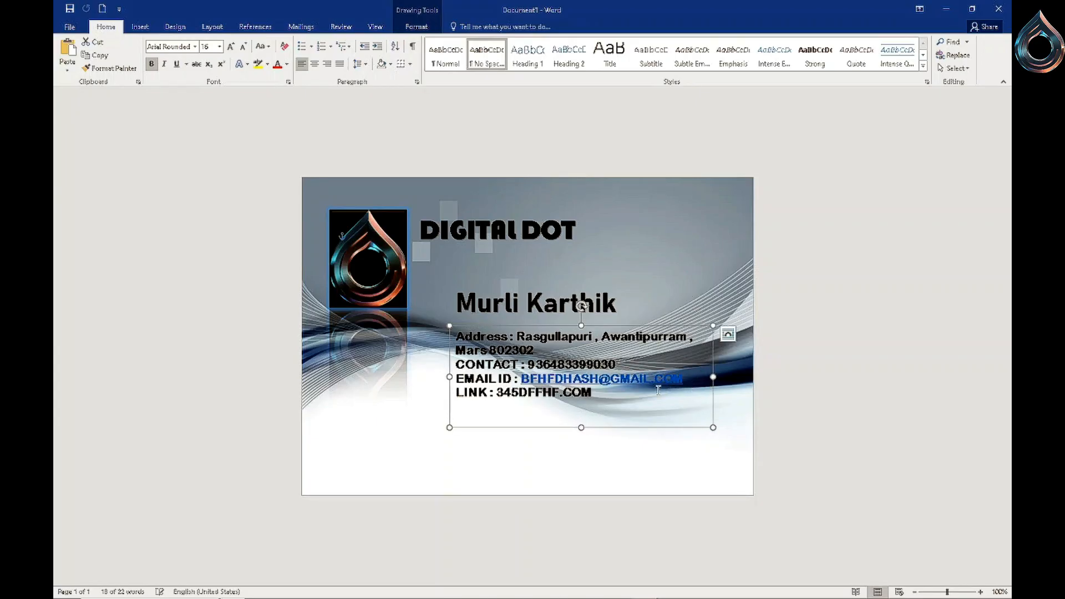
left_click_drag(632, 430, 632, 424)
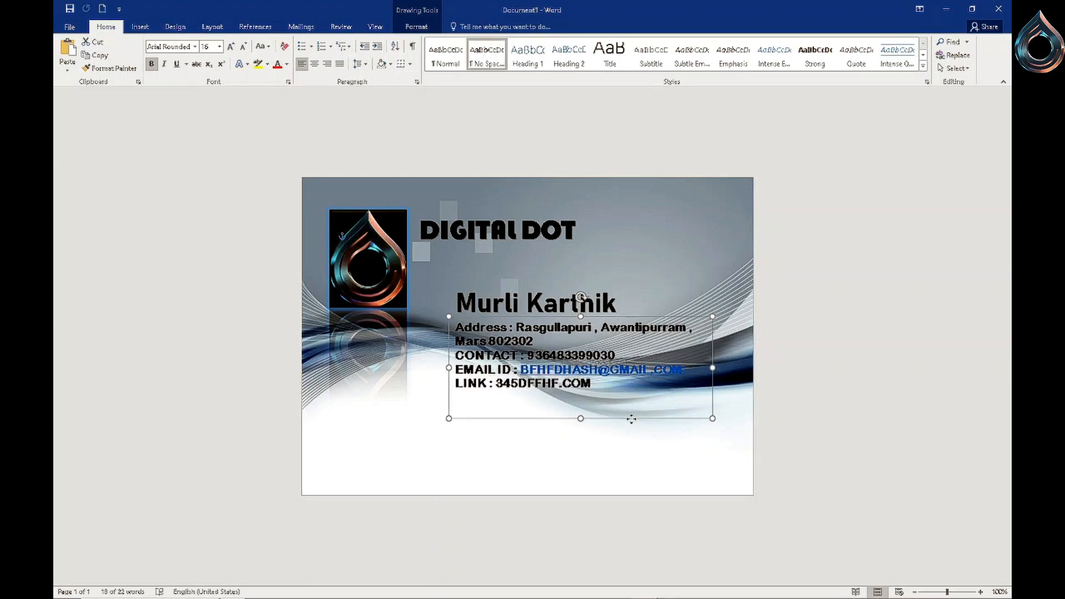
- Select all the contact details text and increase its size to 18 pt
key("ctrl+a")
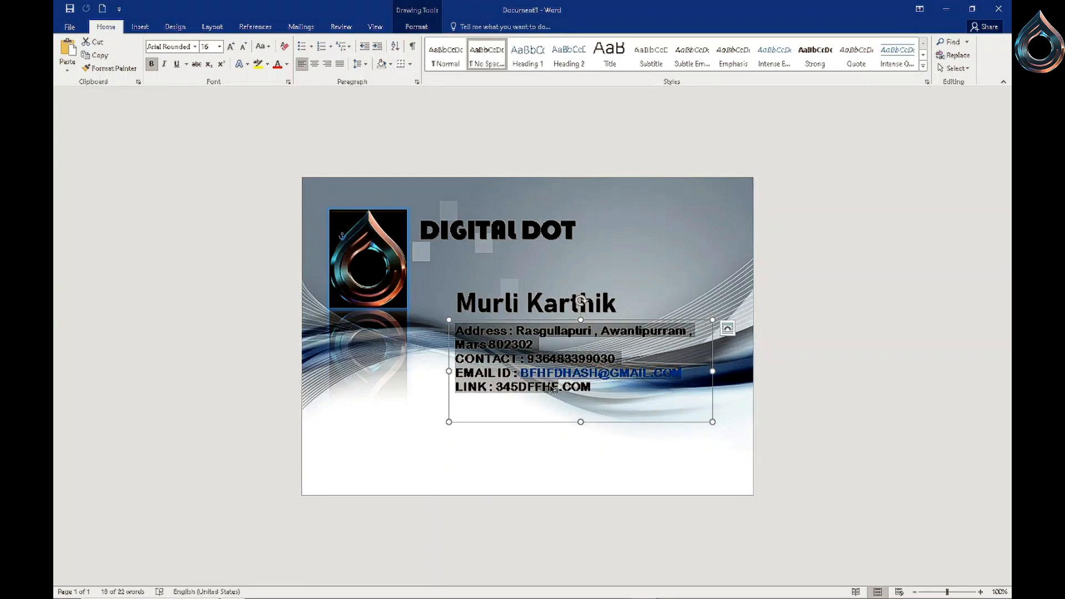
left_click(457, 332)
left_click_drag(457, 332, 603, 400)
left_click(230, 47)
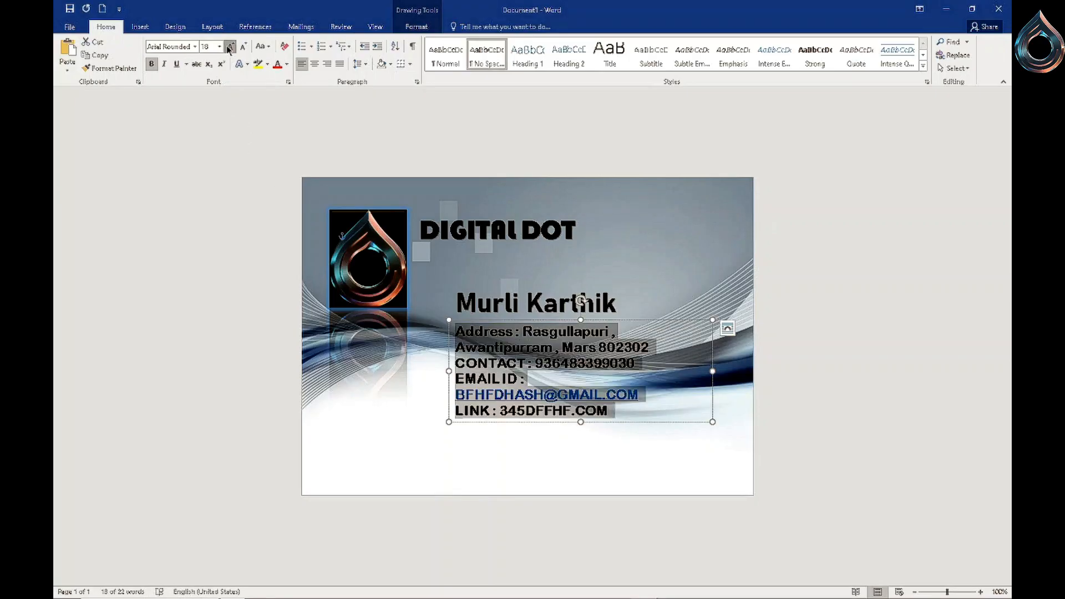
- Increase the contact details to 20 pt and enlarge their text box so every line fits on the card
left_click(229, 46)
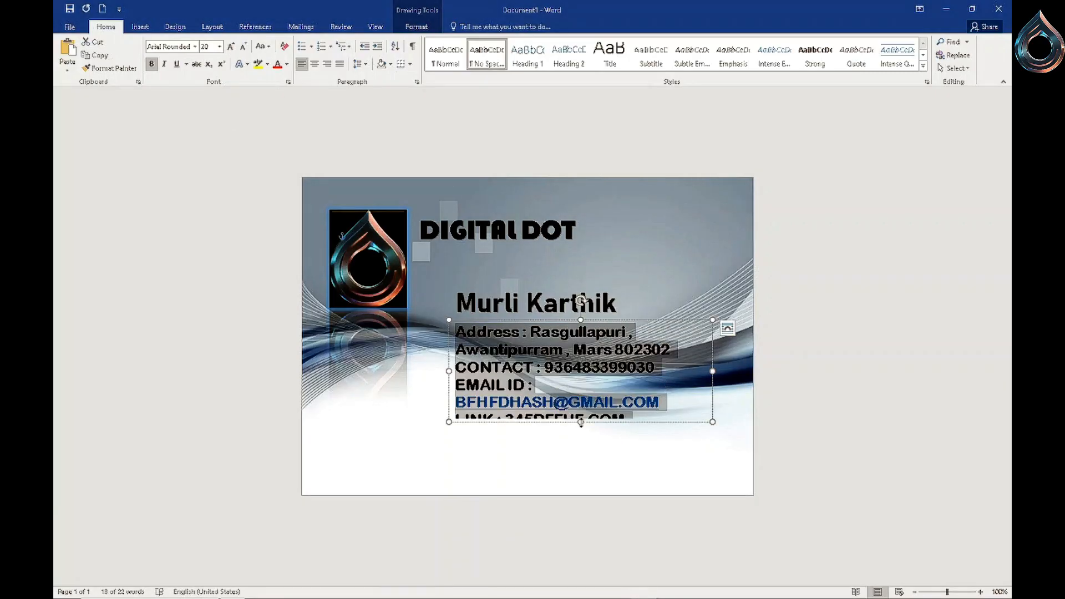
left_click_drag(581, 421, 580, 467)
left_click_drag(713, 394, 763, 396)
left_click_drag(676, 470, 648, 461)
left_click_drag(729, 388, 757, 392)
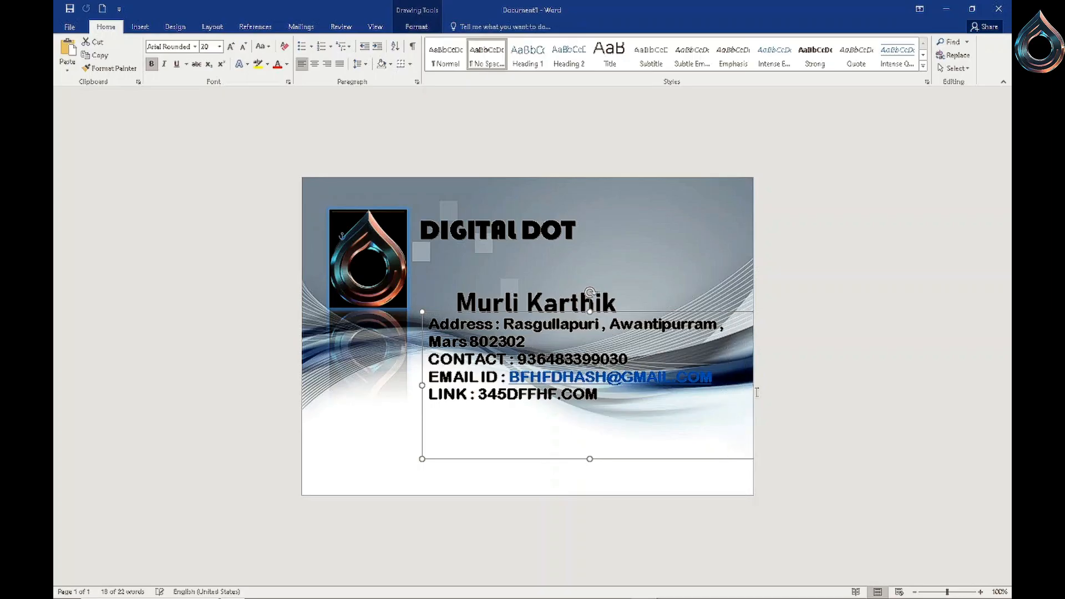
left_click_drag(617, 459, 617, 464)
- Shift the name and contact details left so they line up beside the logo, with the name directly above the address
left_click(558, 291)
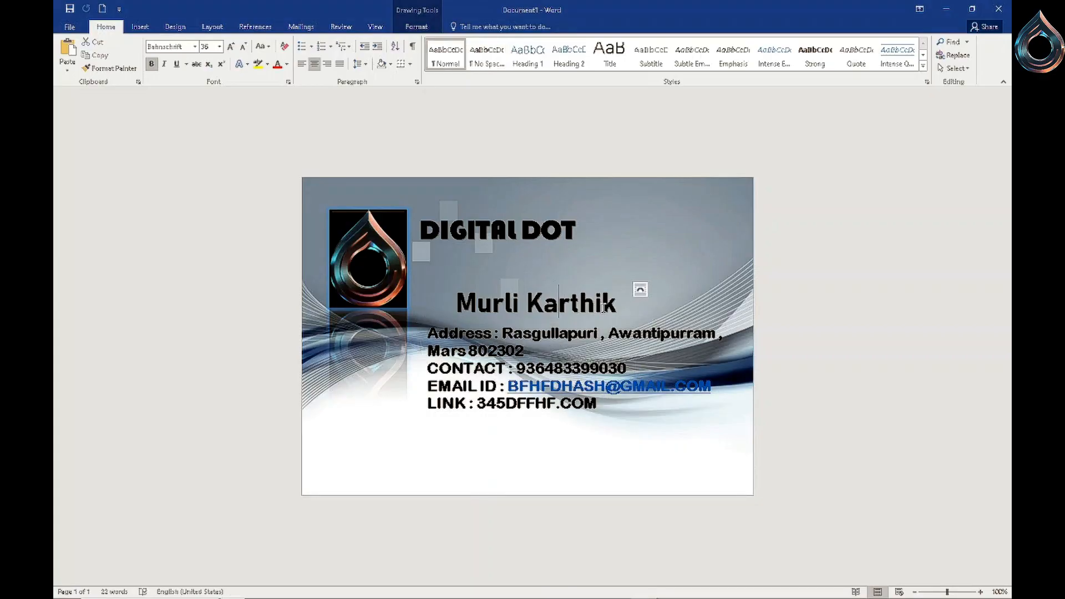
left_click_drag(446, 305, 589, 332)
left_click(593, 310)
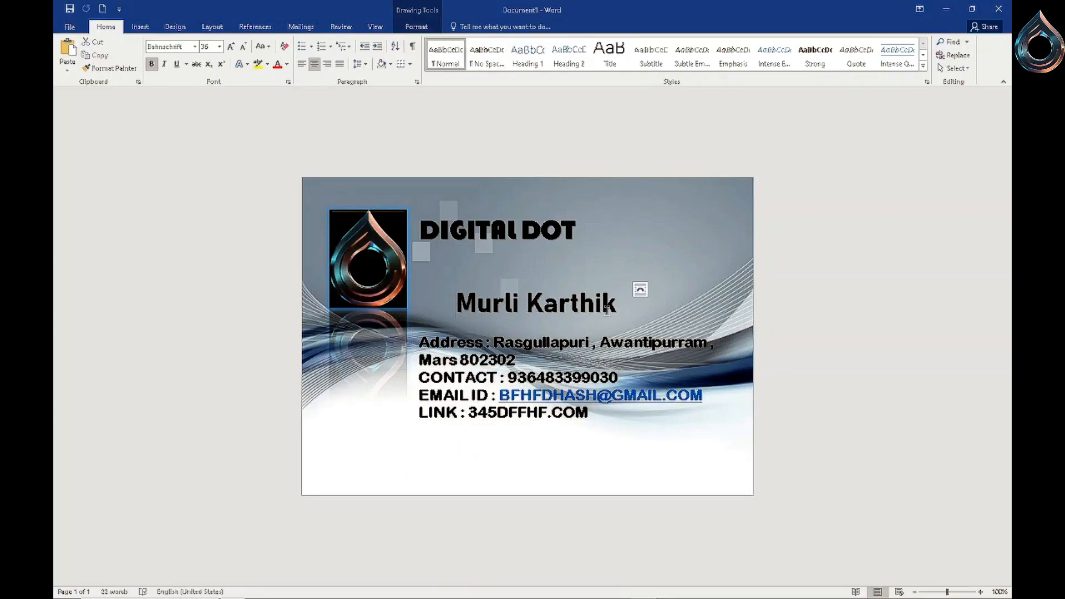
left_click(641, 293)
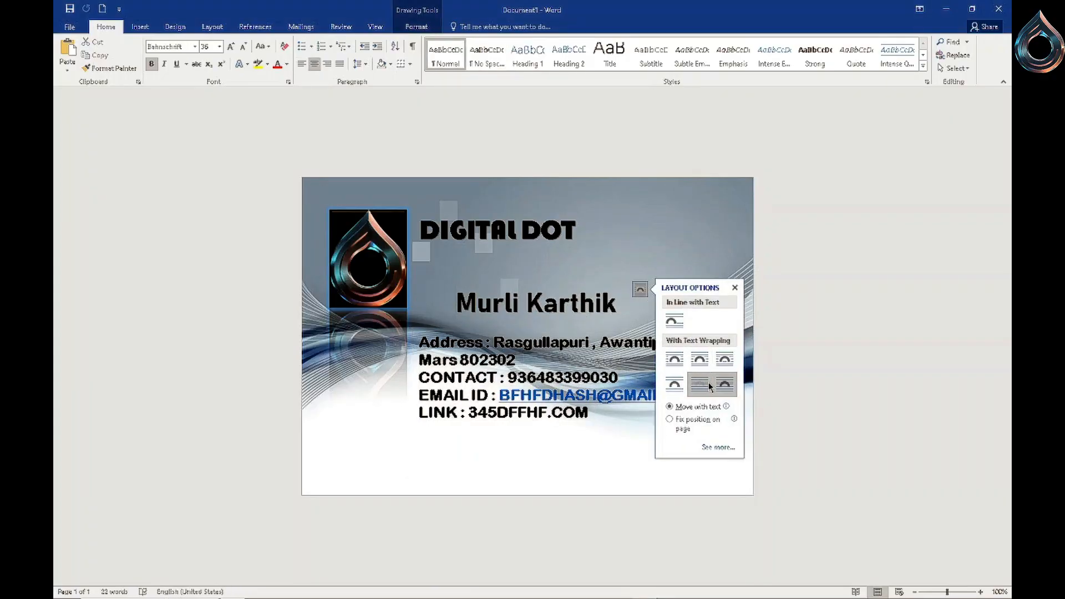
left_click_drag(583, 332, 546, 332)
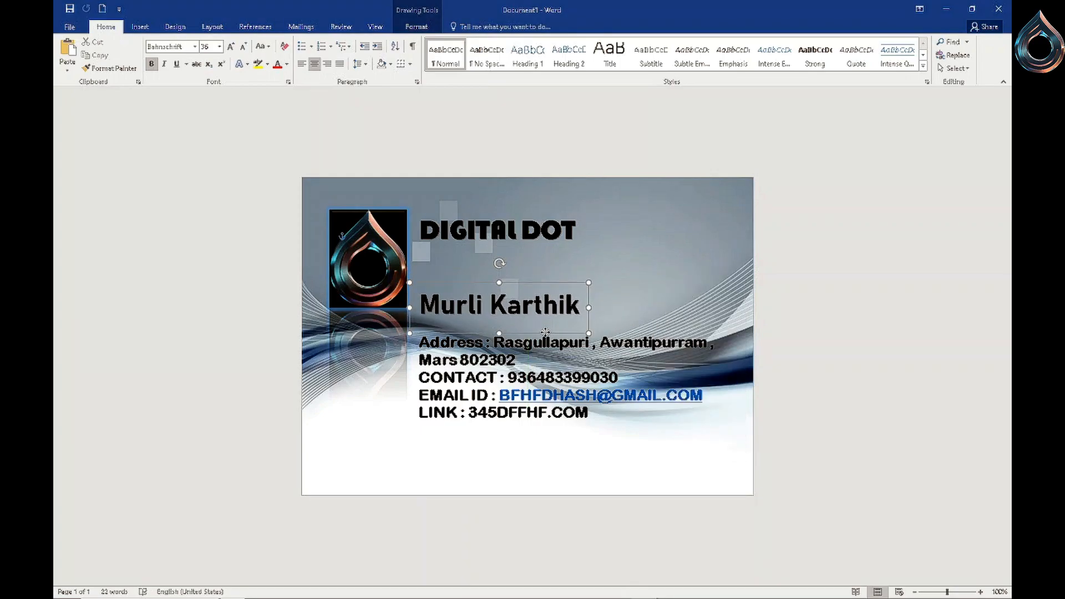
left_click_drag(546, 332, 542, 332)
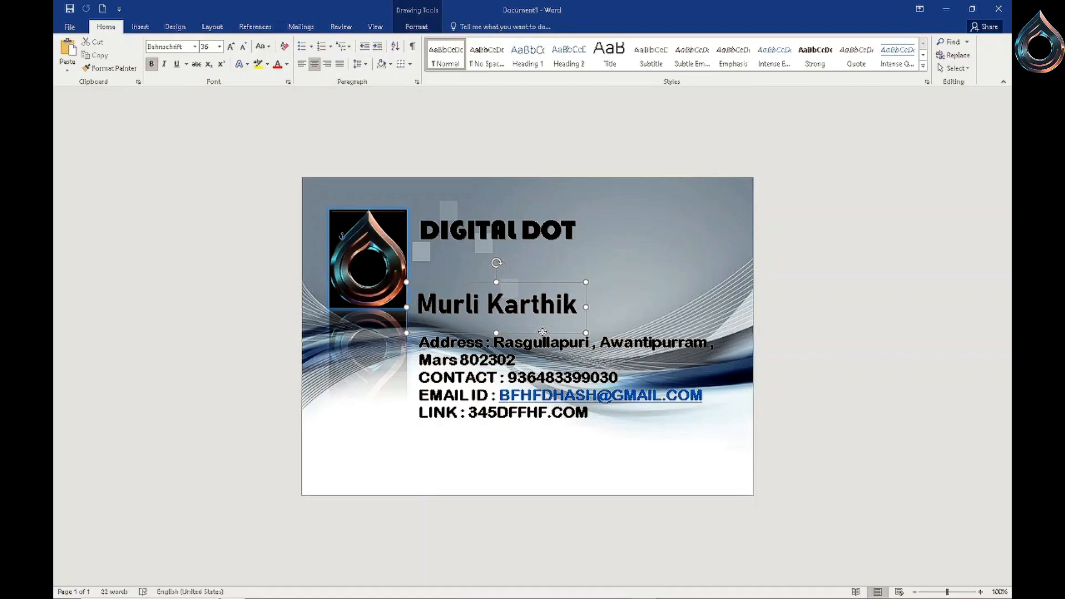
left_click(613, 332)
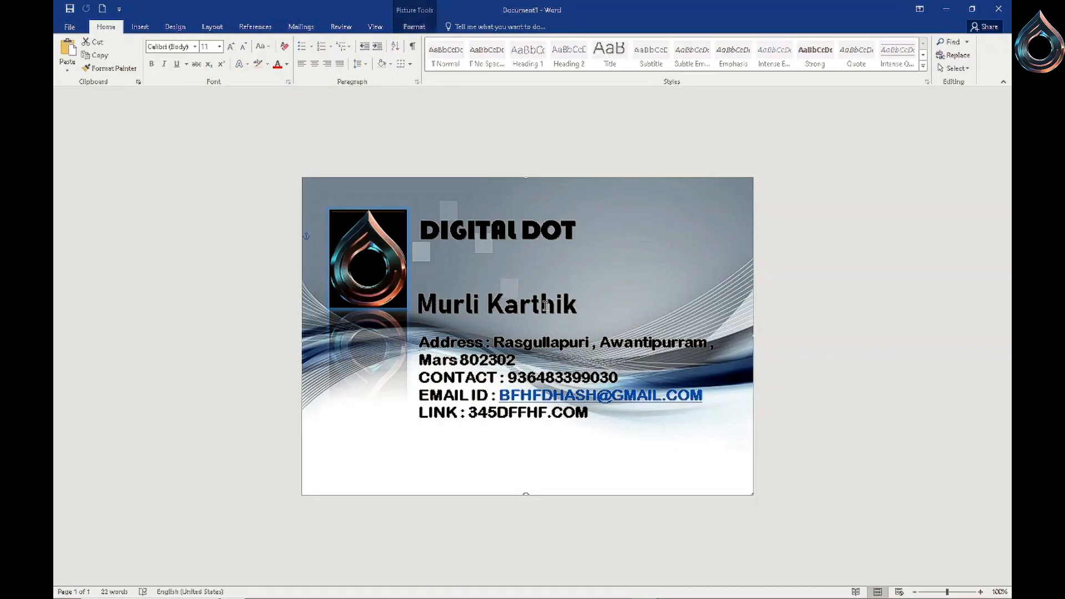
left_click(545, 305)
left_click_drag(554, 334, 556, 336)
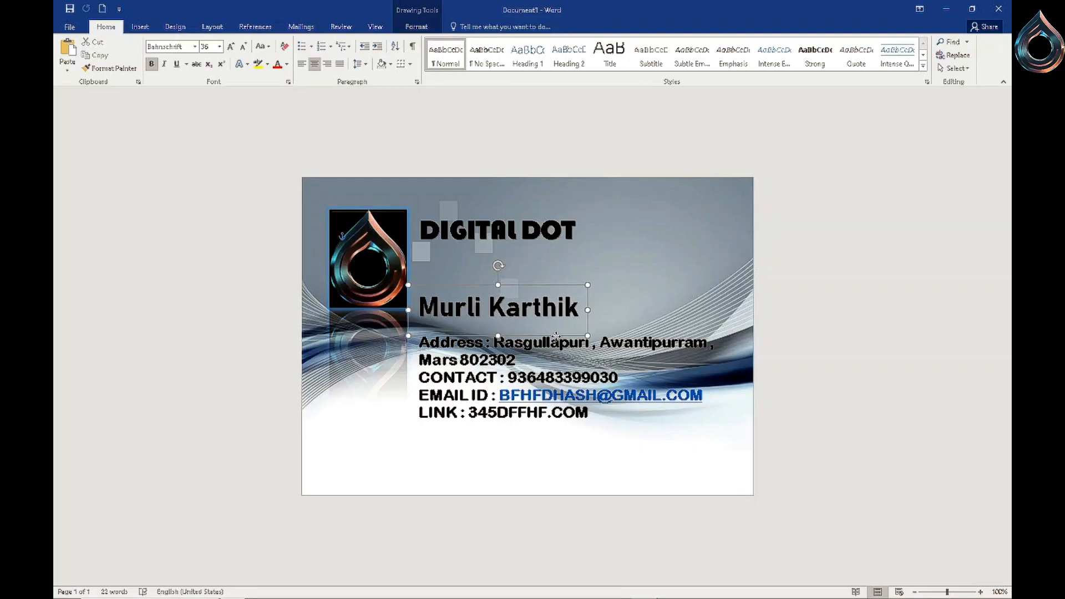
left_click(658, 305)
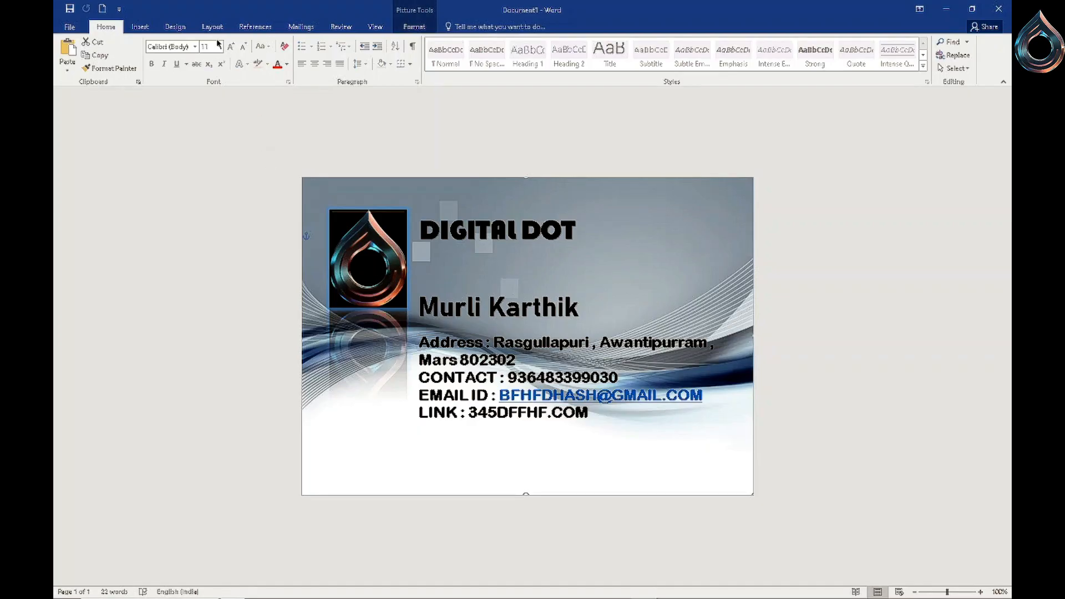
- Insert a star shape from Stars and Banners and place it in the card's top-right corner
left_click(141, 26)
left_click(227, 66)
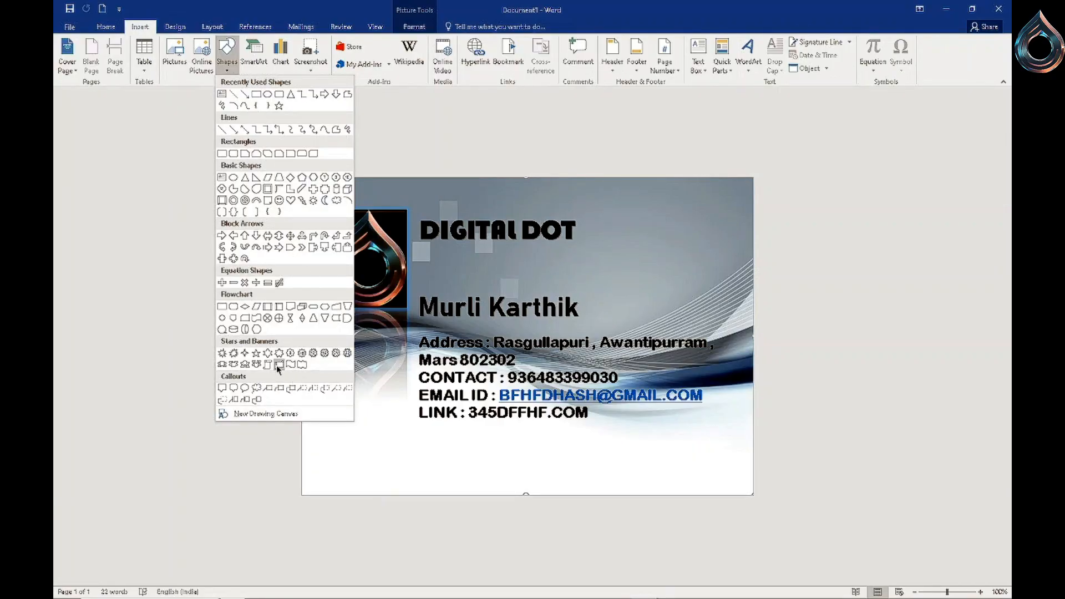
left_click(233, 365)
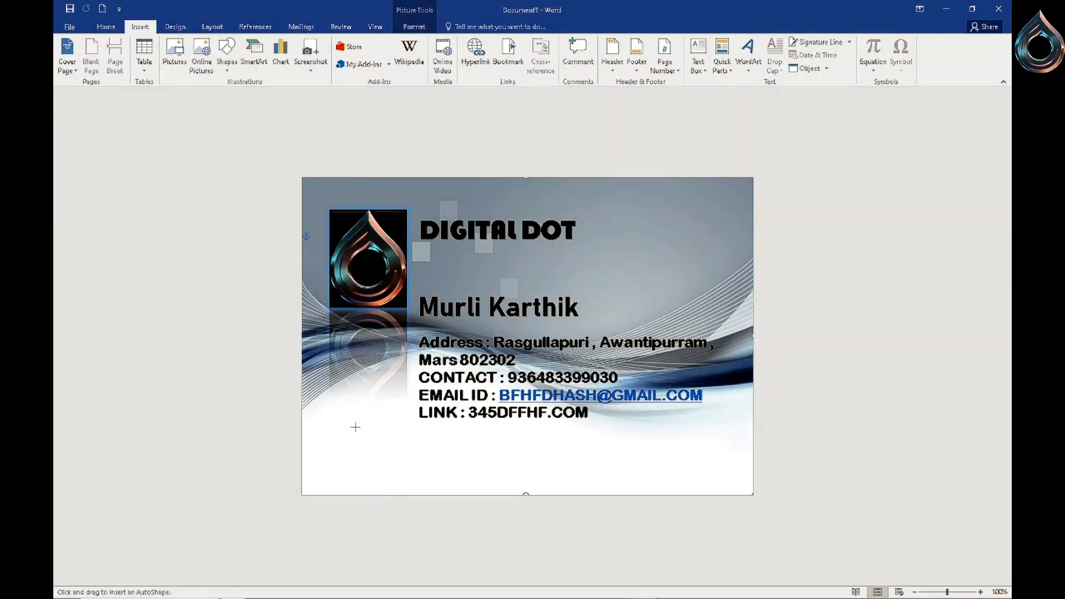
mouse_move(335, 408)
left_mouse_down()
mouse_move(388, 460)
mouse_move(388, 477)
mouse_move(410, 473)
left_mouse_up()
mouse_move(372, 441)
left_mouse_down()
mouse_move(366, 429)
mouse_move(623, 292)
mouse_move(696, 218)
mouse_move(667, 238)
mouse_move(730, 238)
left_mouse_up()
left_click_drag(680, 271, 681, 290)
left_click_drag(697, 245, 696, 230)
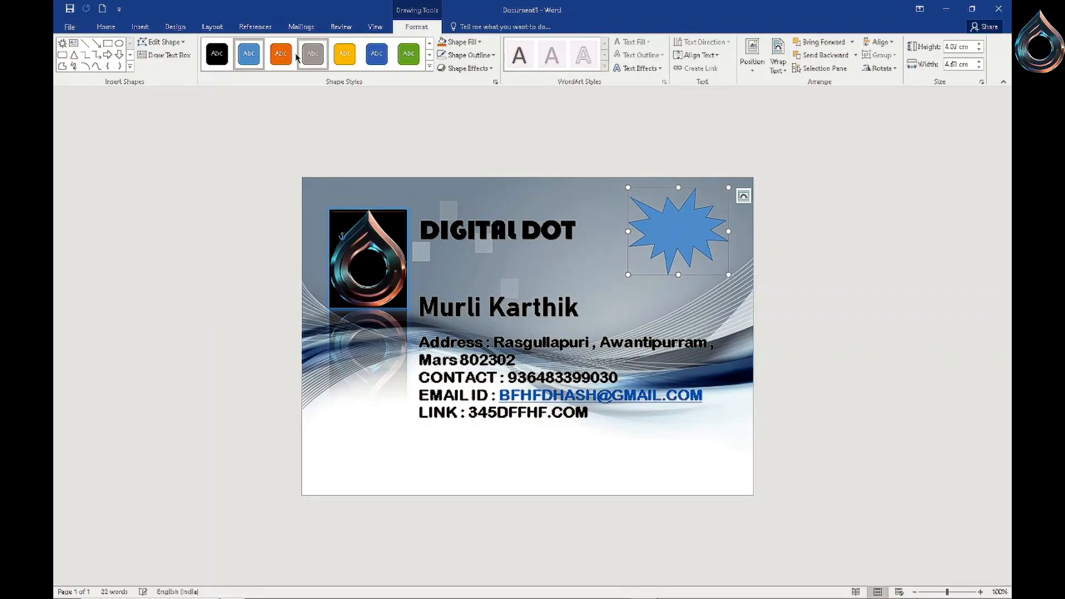
- Apply the blue shape style to the star and remove its outline
left_click(218, 54)
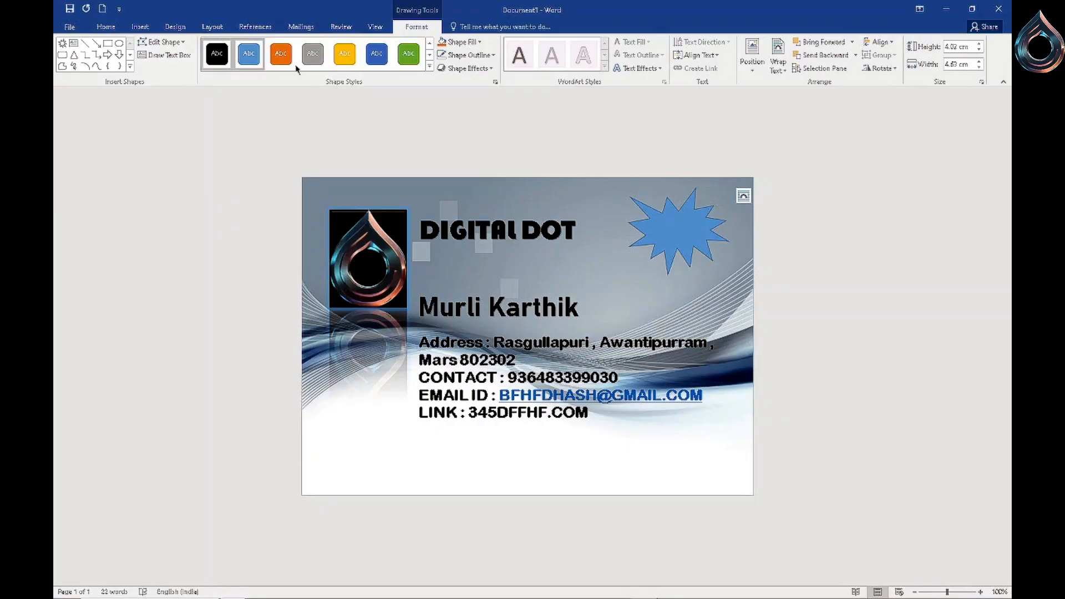
left_click(249, 54)
left_click(491, 57)
left_click(454, 156)
- Give the star a Shape Effects preset and an outer shadow
left_click(491, 68)
mouse_move(471, 88)
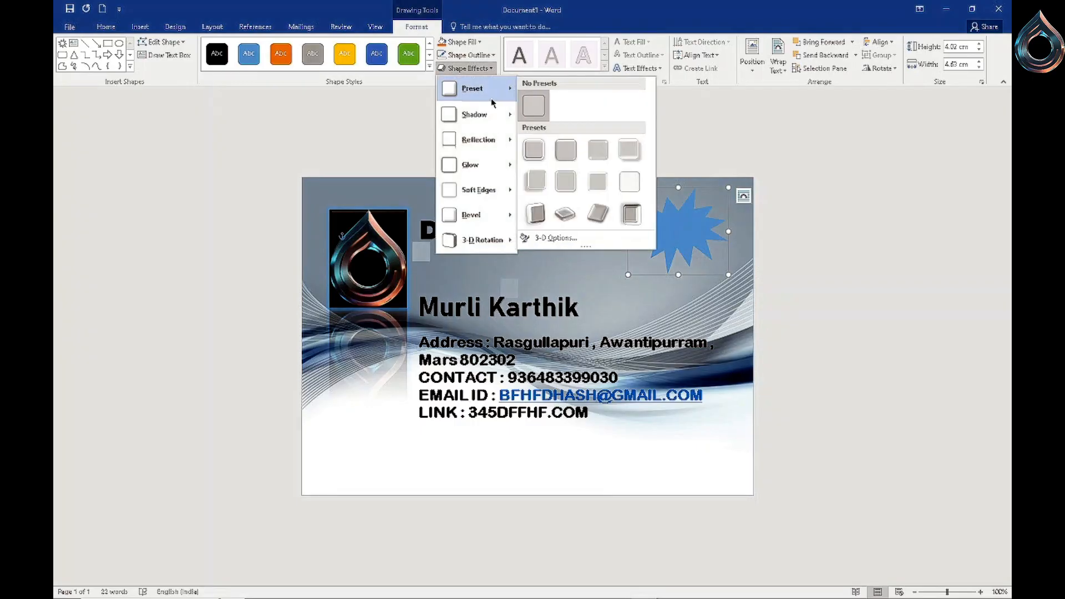
left_click(562, 145)
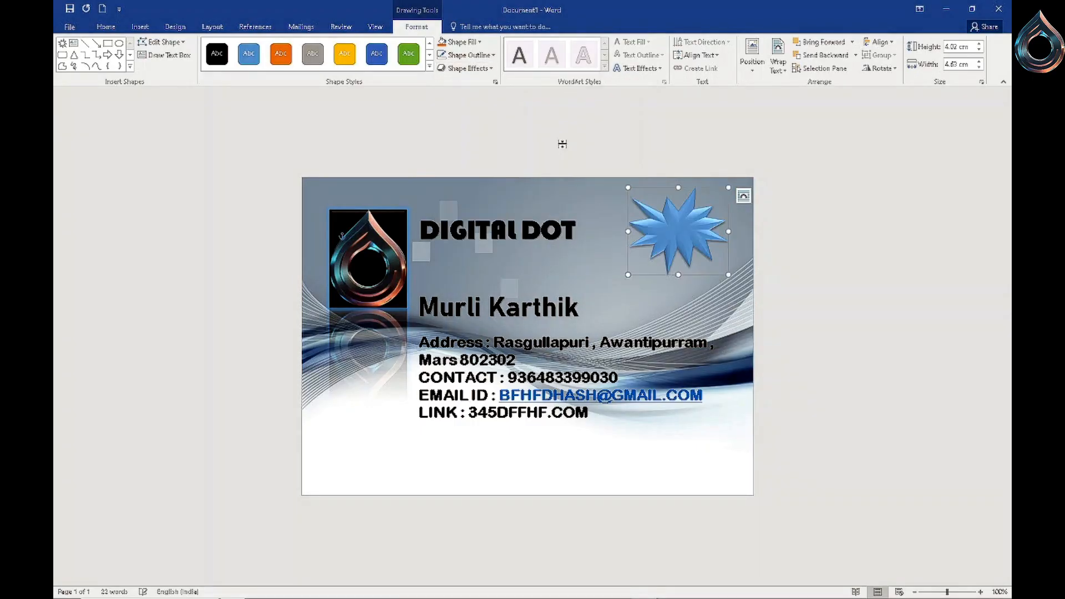
left_click(493, 69)
mouse_move(476, 115)
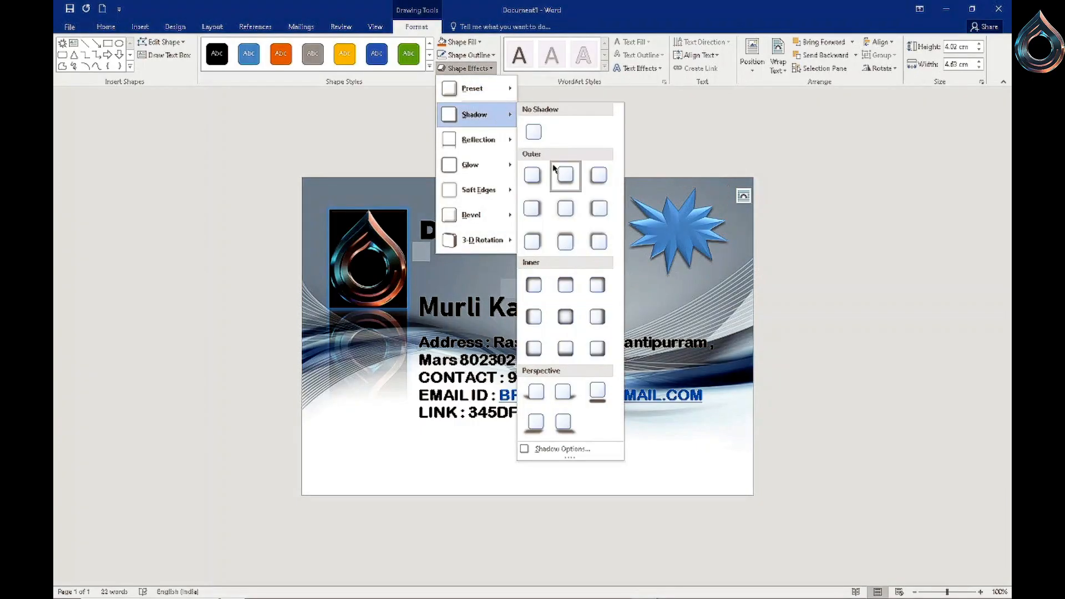
left_click(554, 168)
- Add a reflection variation and a perspective 3-D rotation to the star
left_click(490, 69)
mouse_move(498, 149)
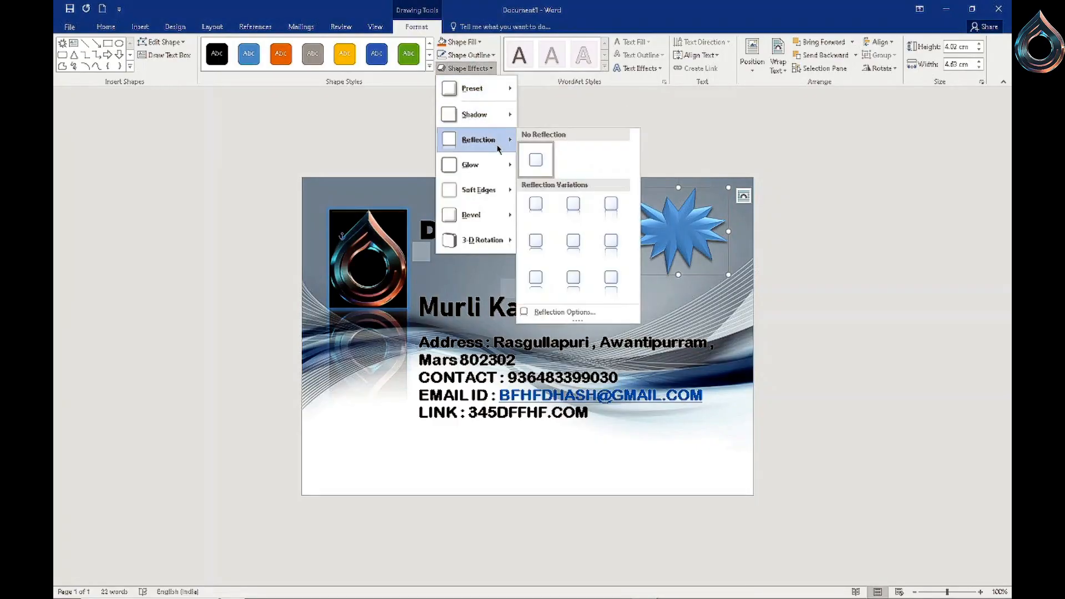
left_click(531, 203)
left_click(491, 68)
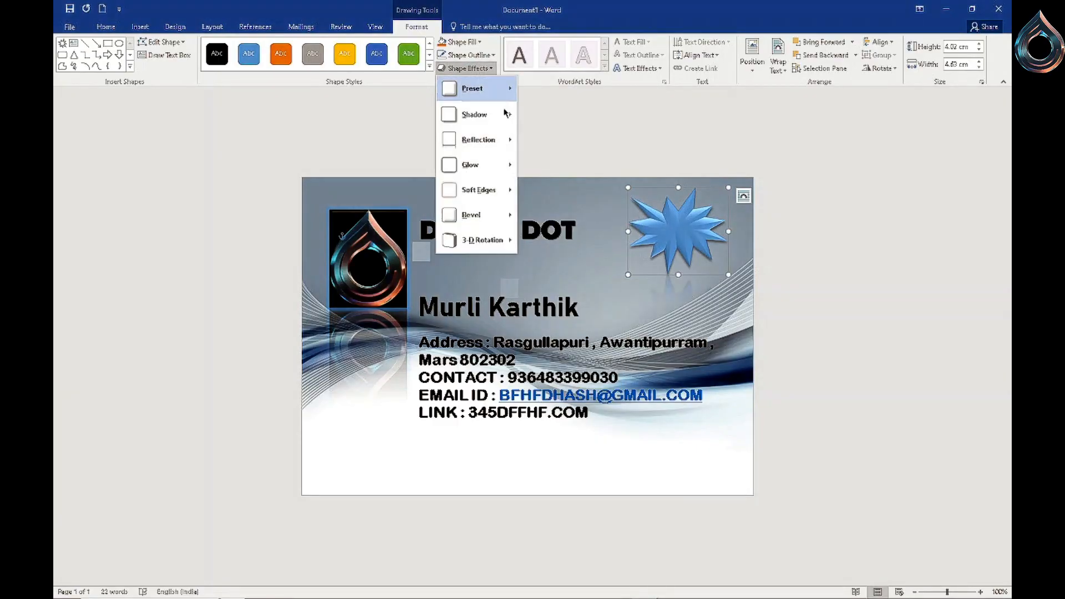
mouse_move(497, 240)
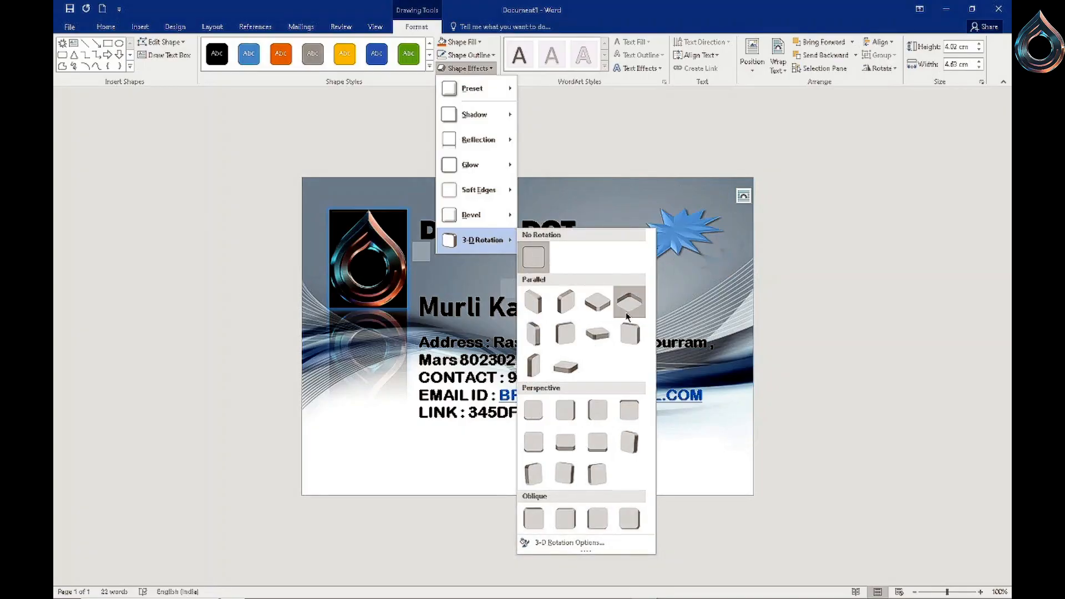
left_click(572, 419)
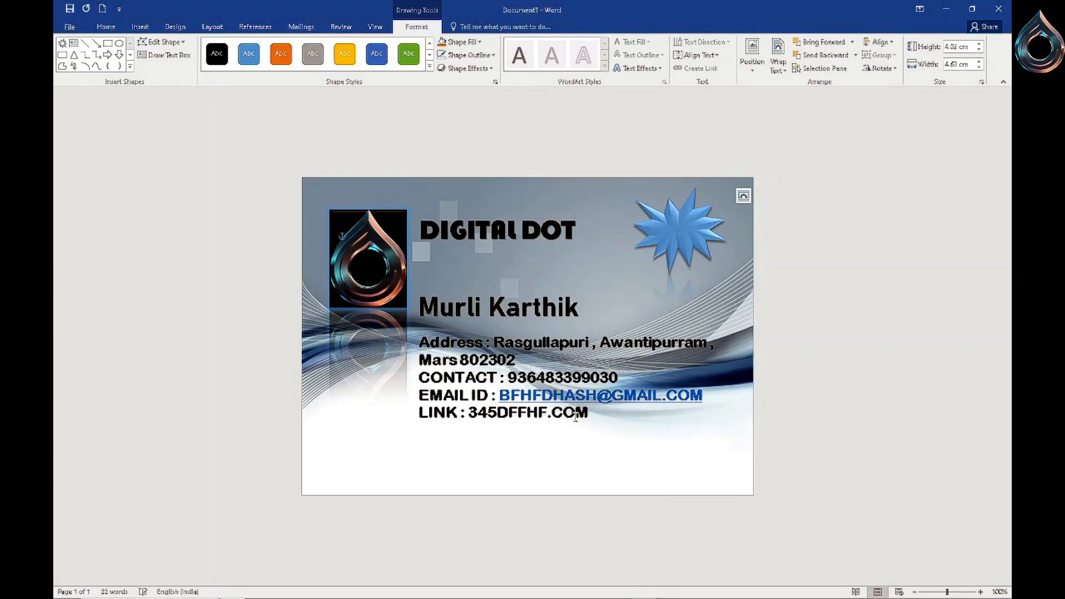
left_click(604, 309)
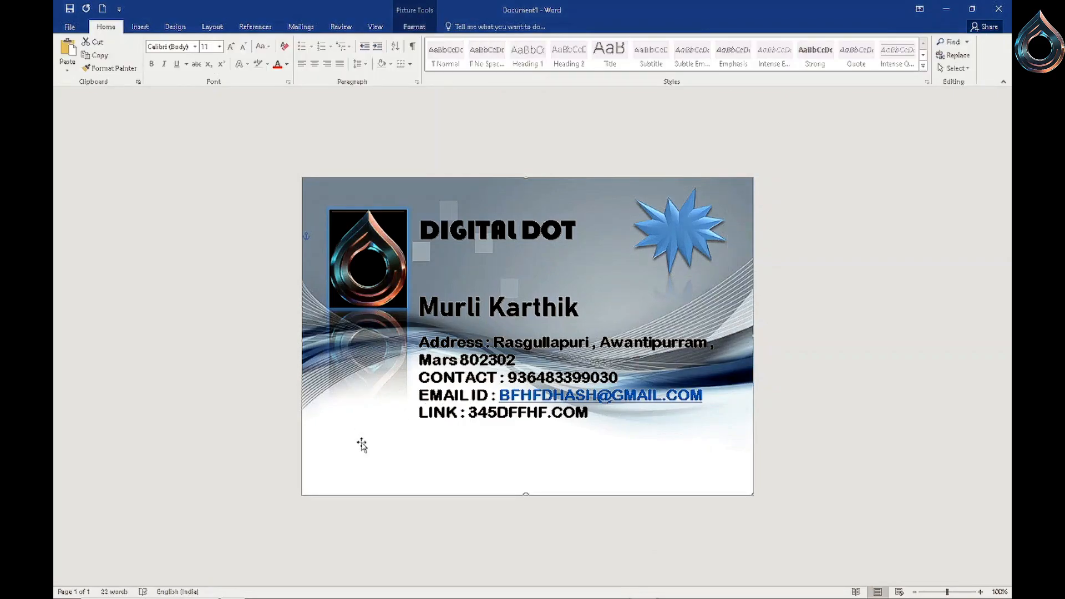
- Draw a rectangle spanning the full width of the card's bottom strip
left_click(447, 230)
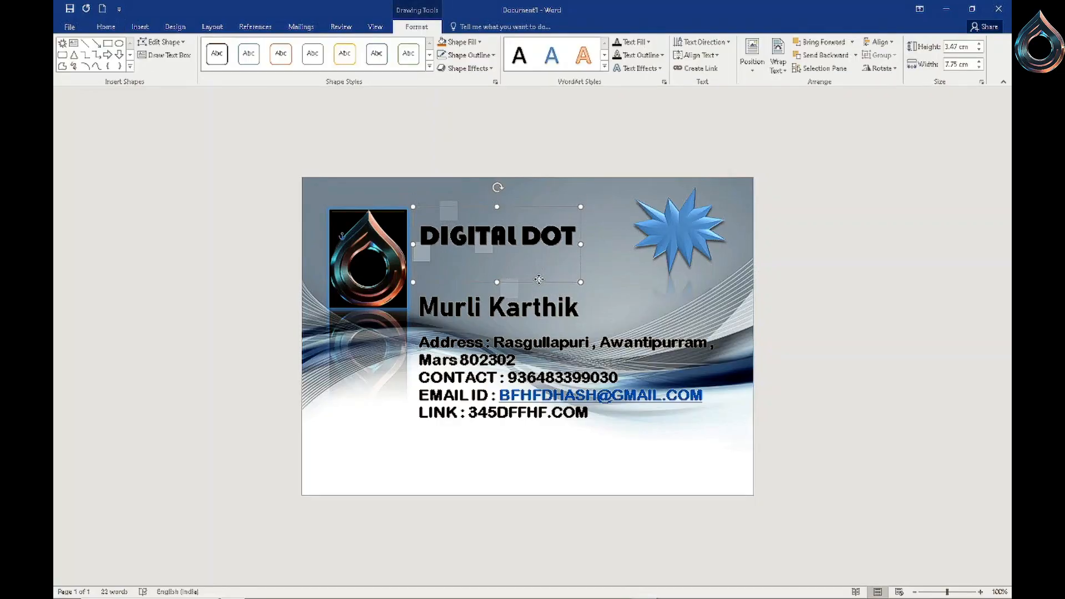
left_click(410, 480)
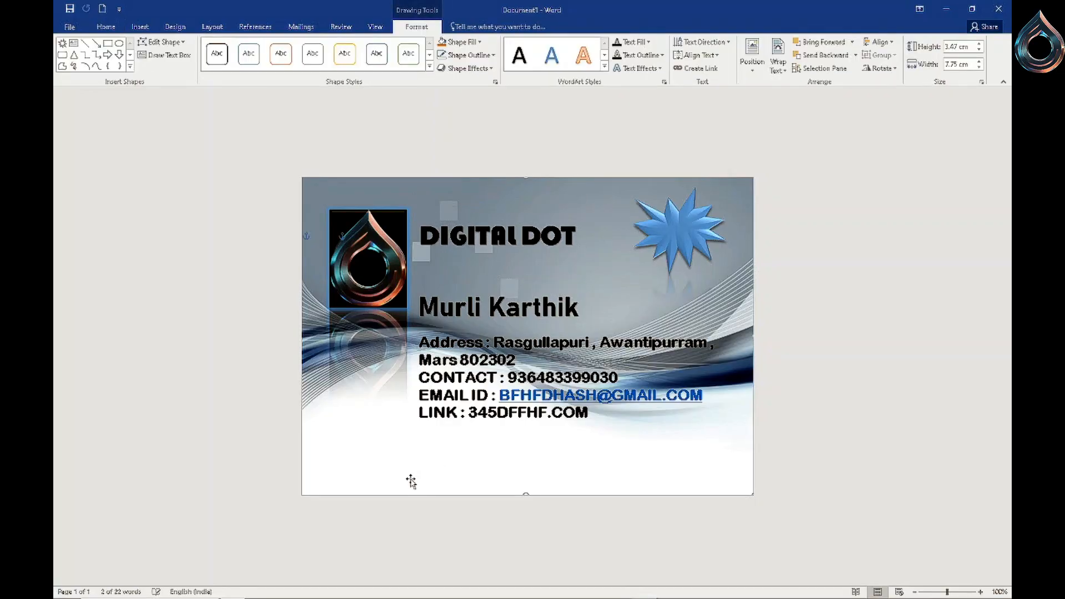
left_click(139, 26)
left_click(229, 68)
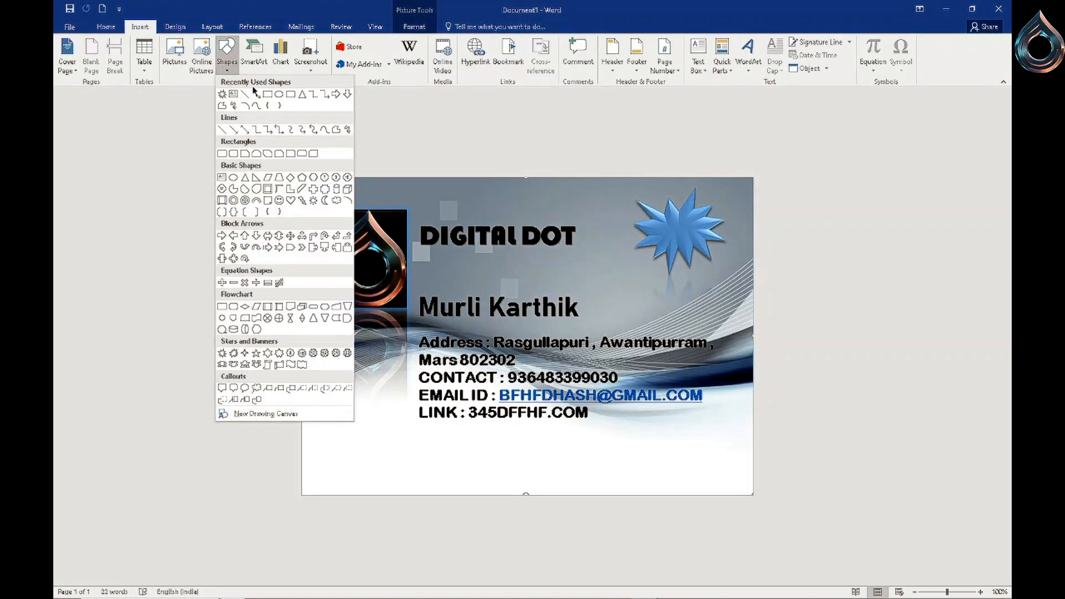
left_click(222, 153)
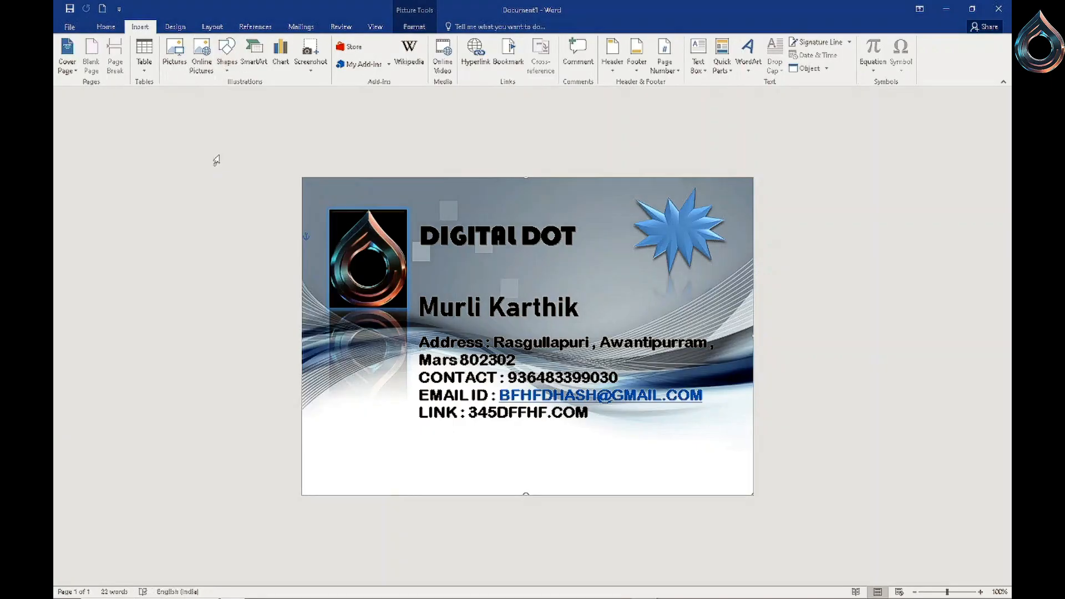
left_click(301, 459)
left_click(227, 58)
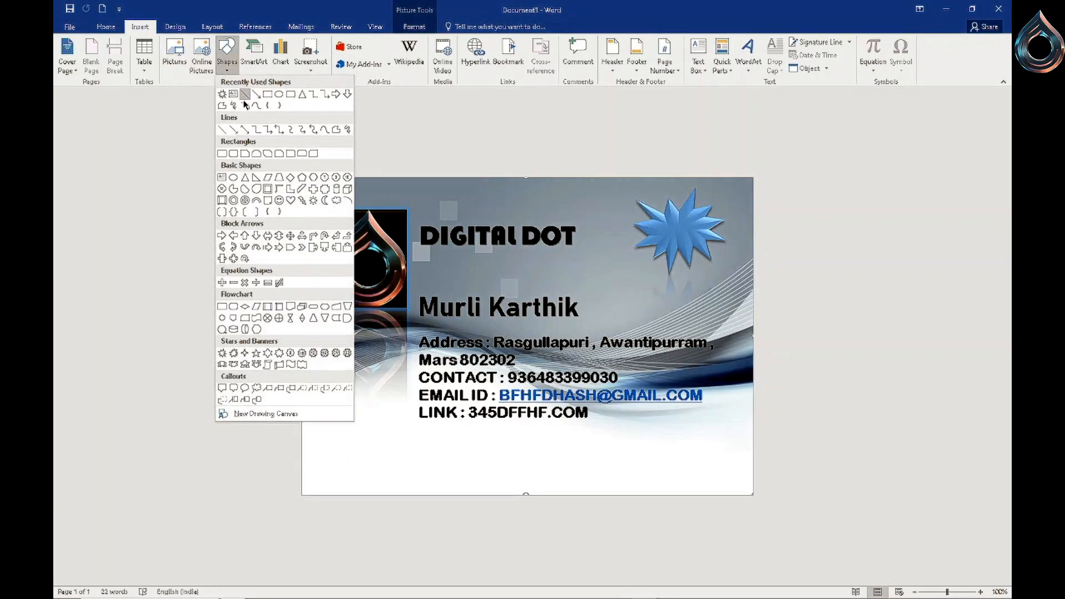
left_click(222, 153)
mouse_move(323, 436)
left_mouse_down()
mouse_move(672, 490)
mouse_move(799, 497)
left_mouse_up()
mouse_move(667, 477)
left_mouse_down()
mouse_move(615, 482)
mouse_move(630, 496)
left_mouse_up()
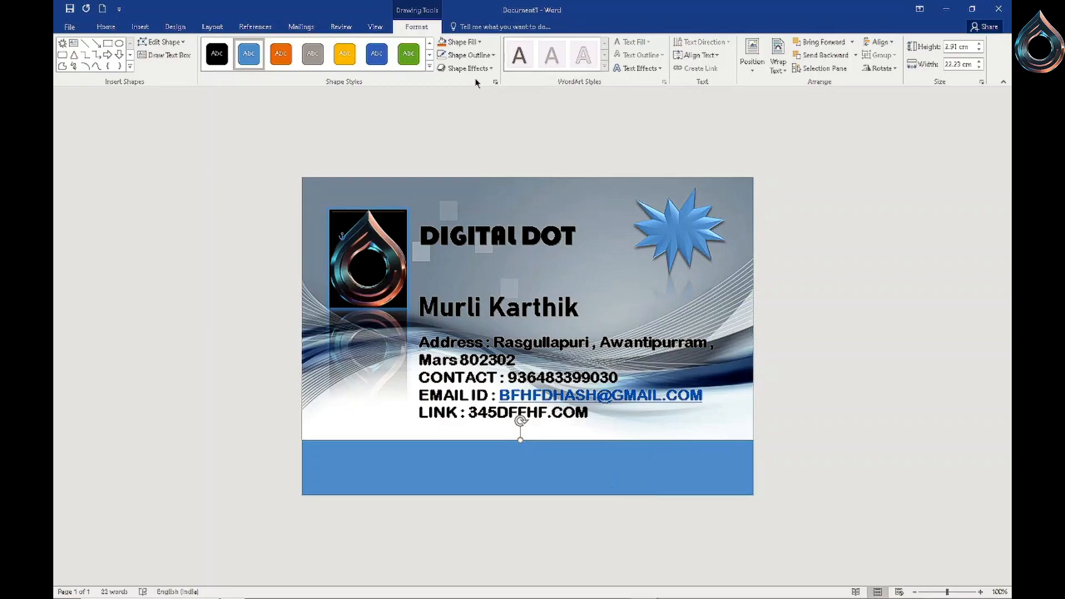
- Fill the bottom rectangle with Gray-25%, Background 2 and remove its outline
left_click(479, 42)
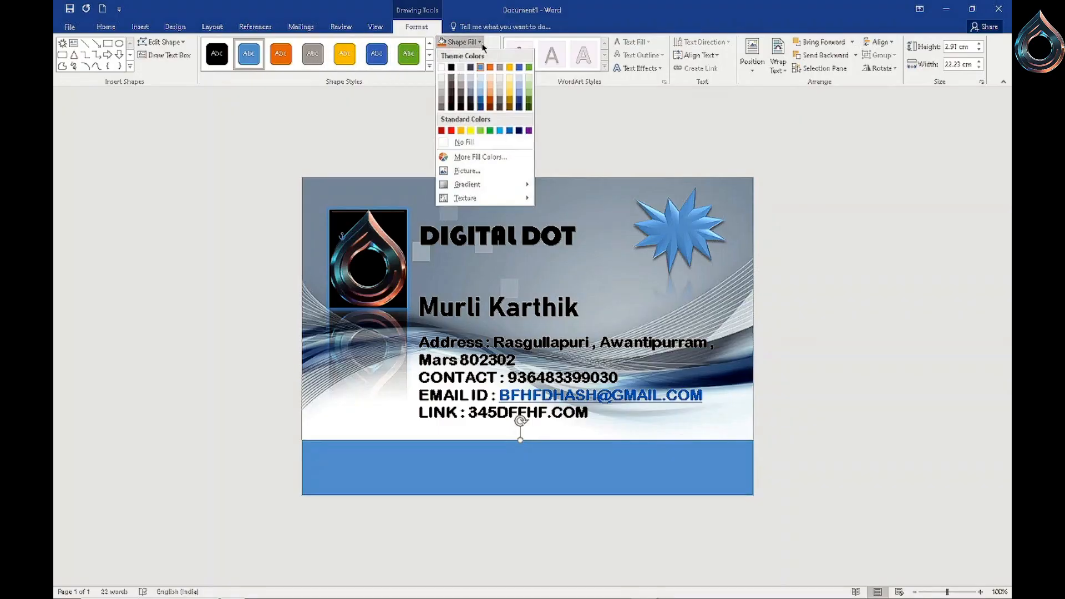
left_click(462, 70)
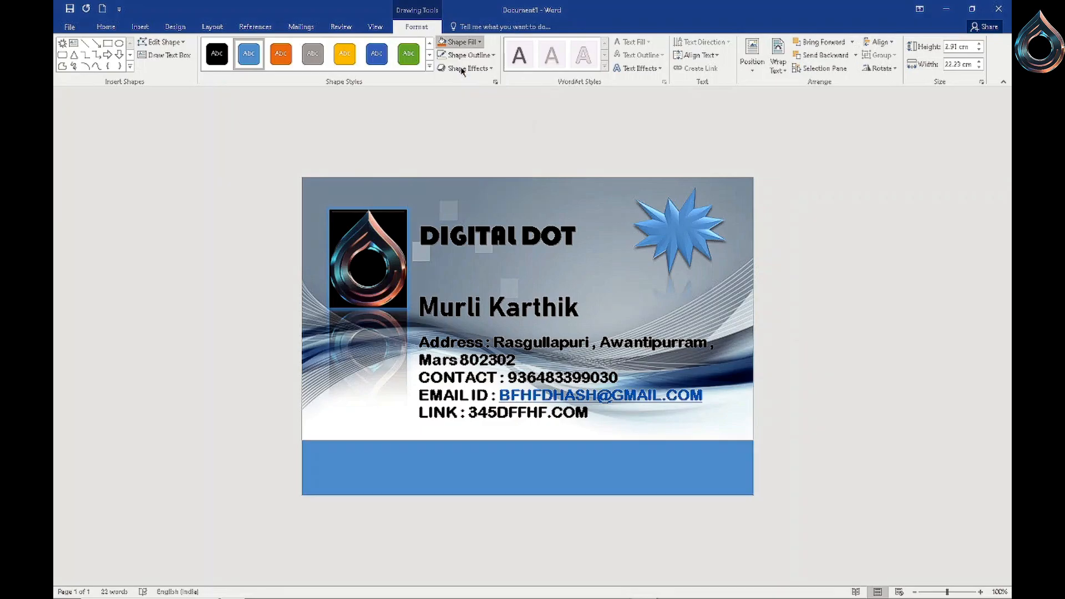
left_click(489, 58)
left_click(465, 151)
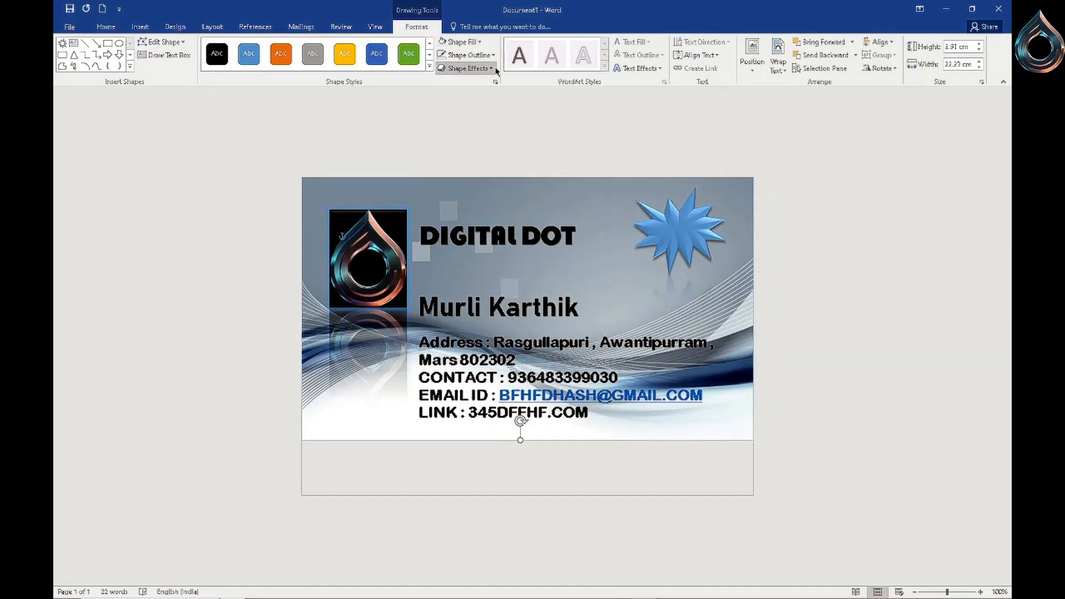
- Give the bottom rectangle a Shape Effects preset and an outer shadow
left_click(492, 68)
mouse_move(473, 88)
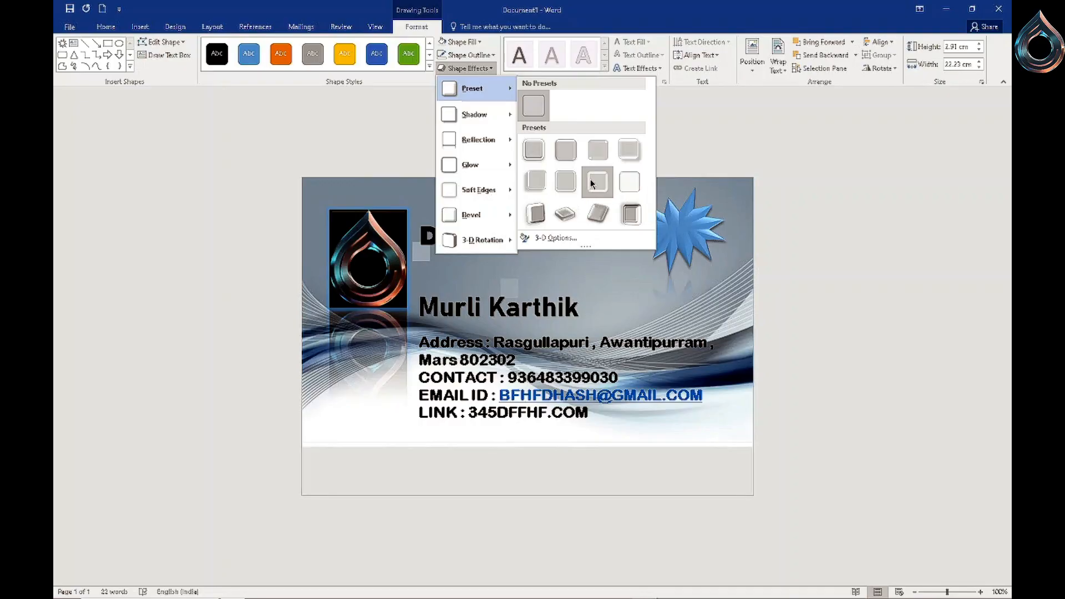
left_click(565, 150)
left_click(489, 68)
mouse_move(501, 122)
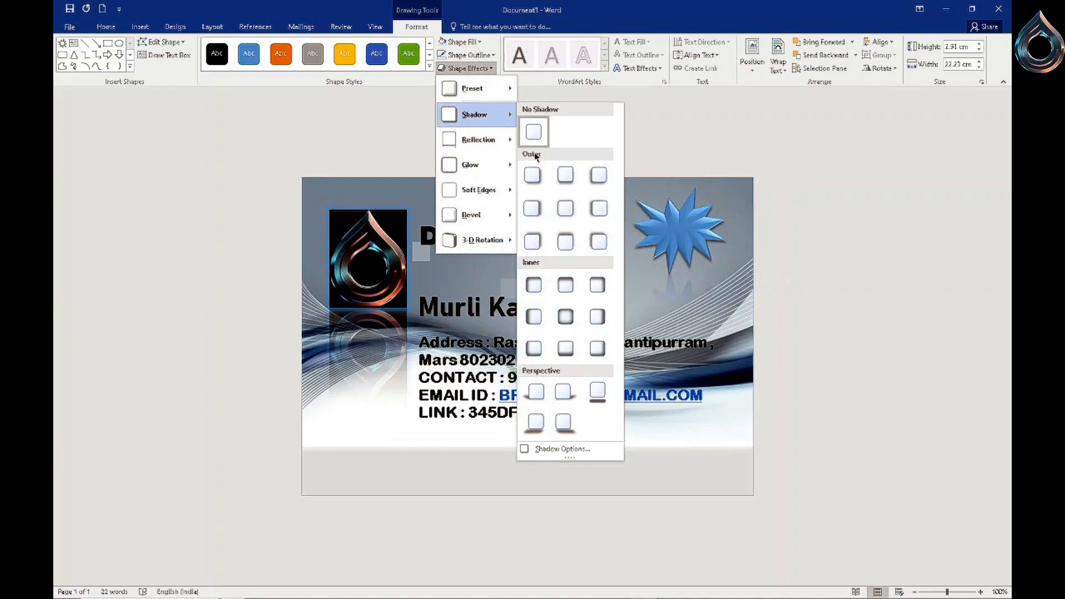
left_click(532, 174)
- Add a reflection variation and a blue glow variation to the bottom rectangle
left_click(490, 69)
mouse_move(500, 147)
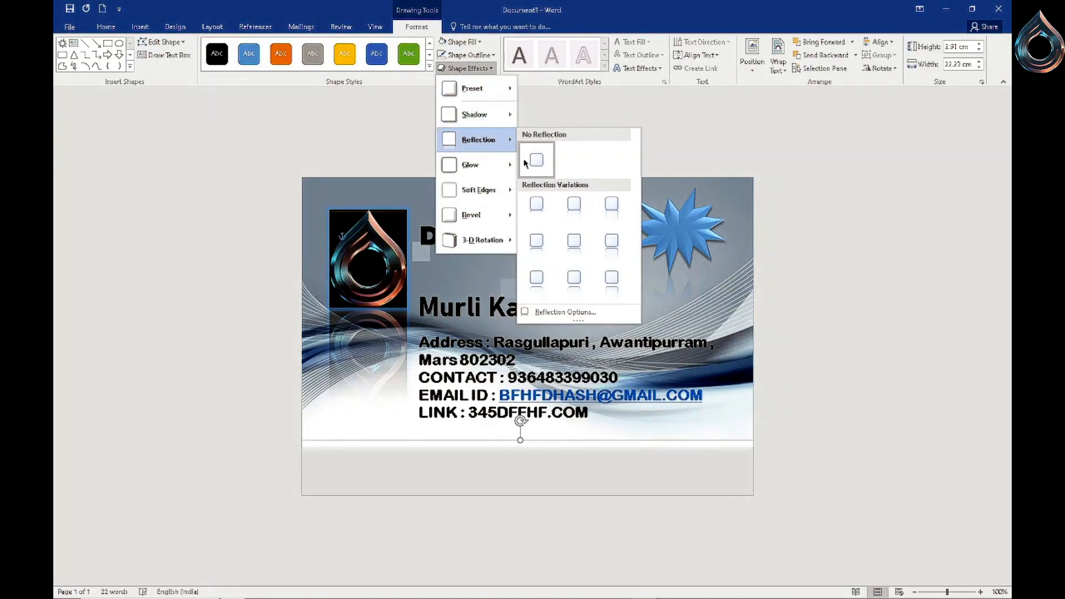
left_click(575, 204)
left_click(488, 68)
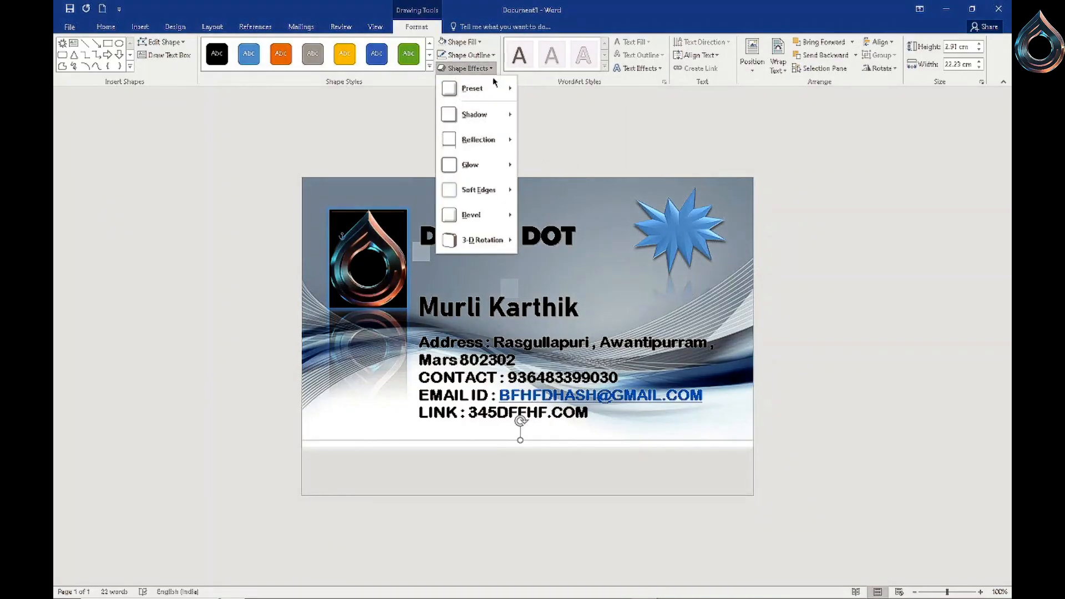
mouse_move(504, 176)
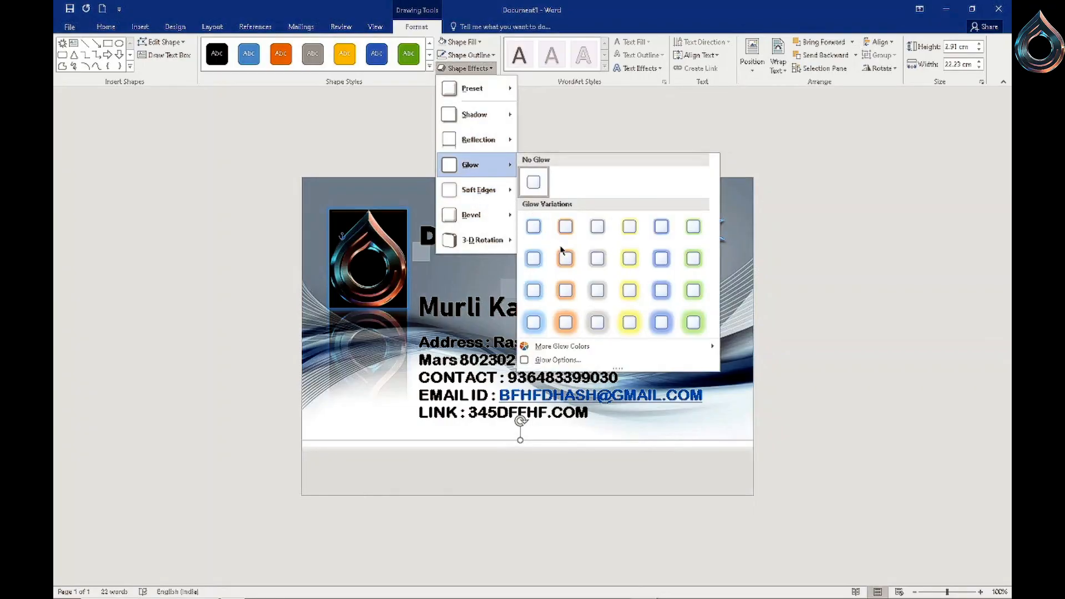
left_click(538, 283)
- Apply the first perspective 3-D rotation preset to the bottom rectangle and deselect it
left_click(466, 68)
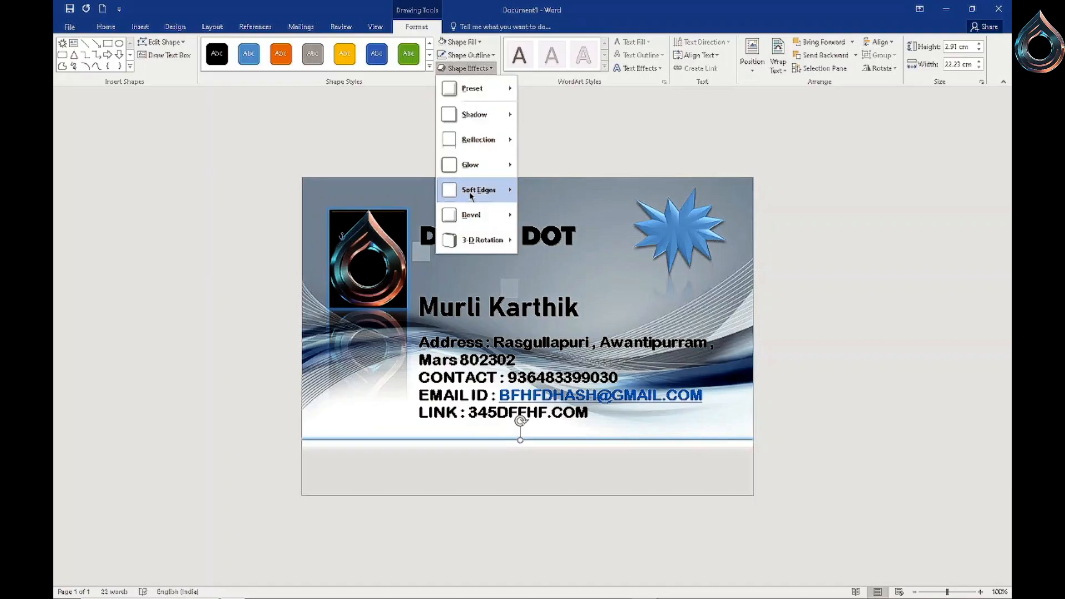
mouse_move(472, 191)
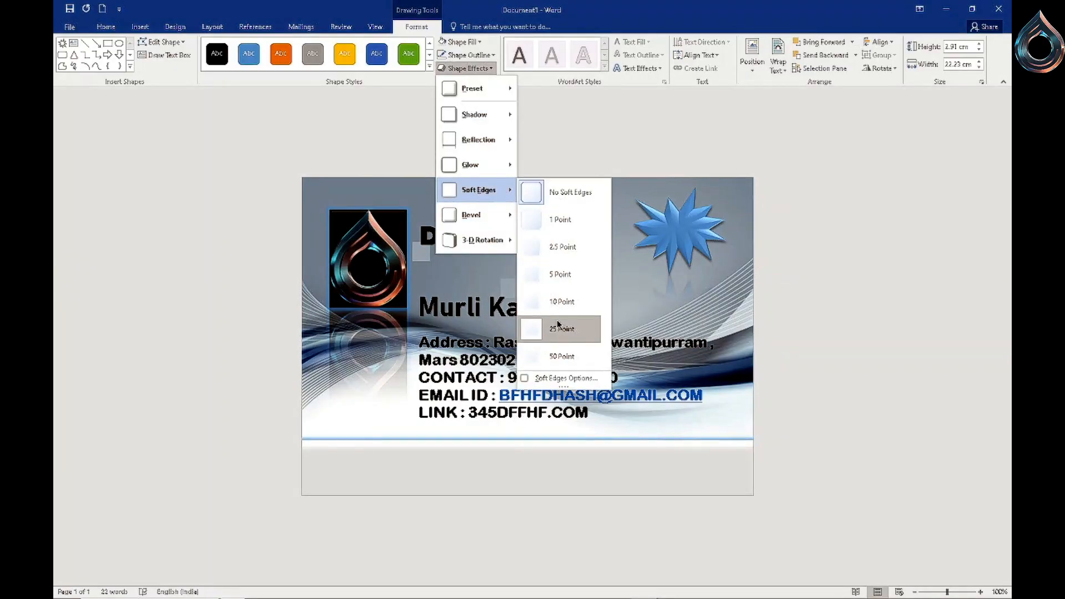
mouse_move(502, 216)
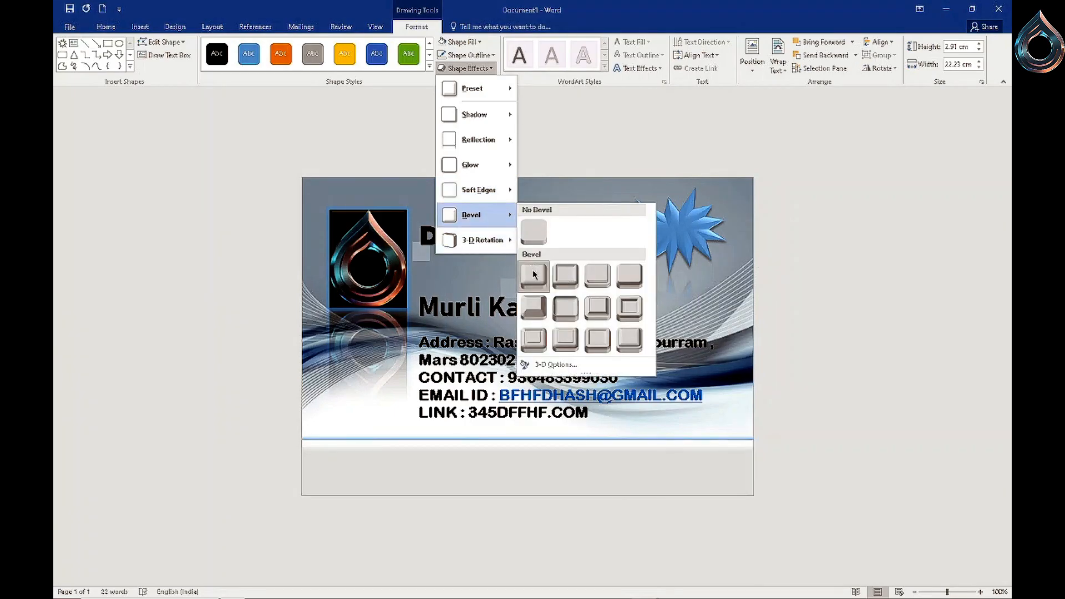
mouse_move(505, 240)
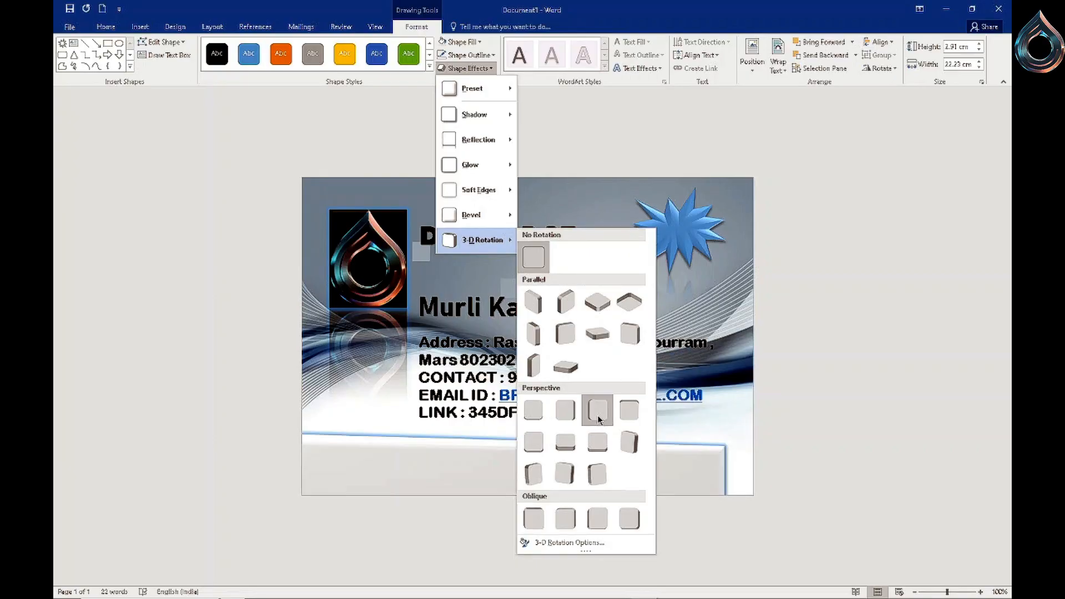
left_click(533, 410)
left_click(591, 221)
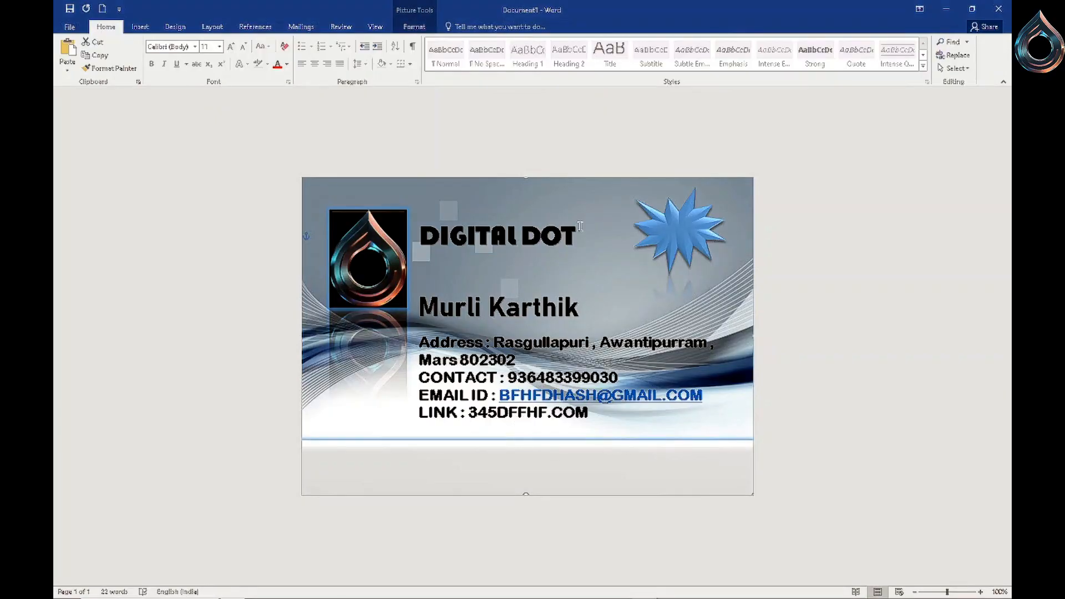
- Export the card as a PDF/XPS document
left_click(71, 27)
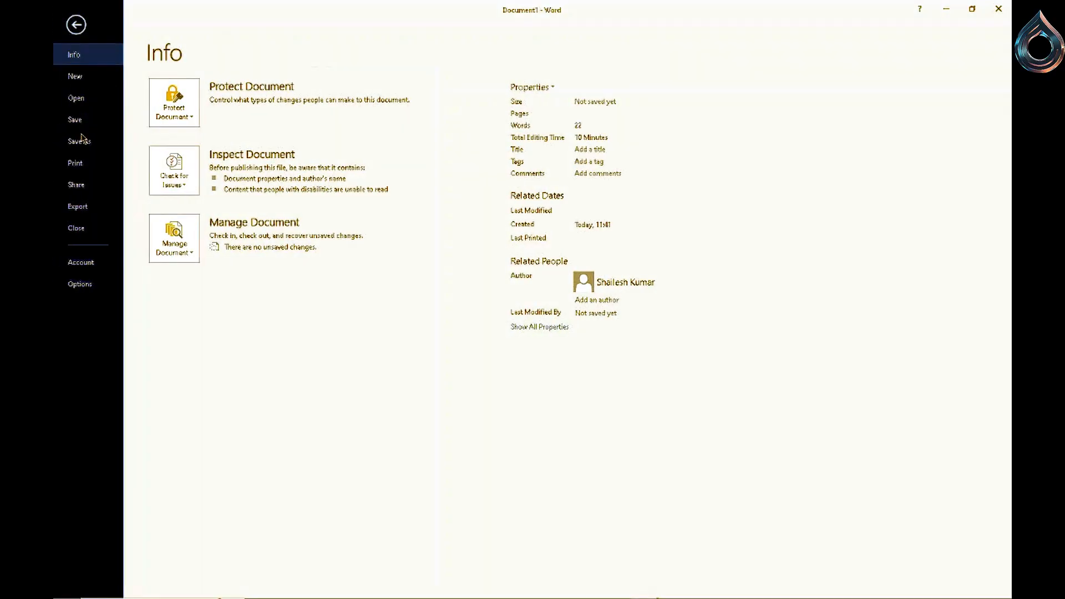
left_click(92, 206)
left_click(349, 161)
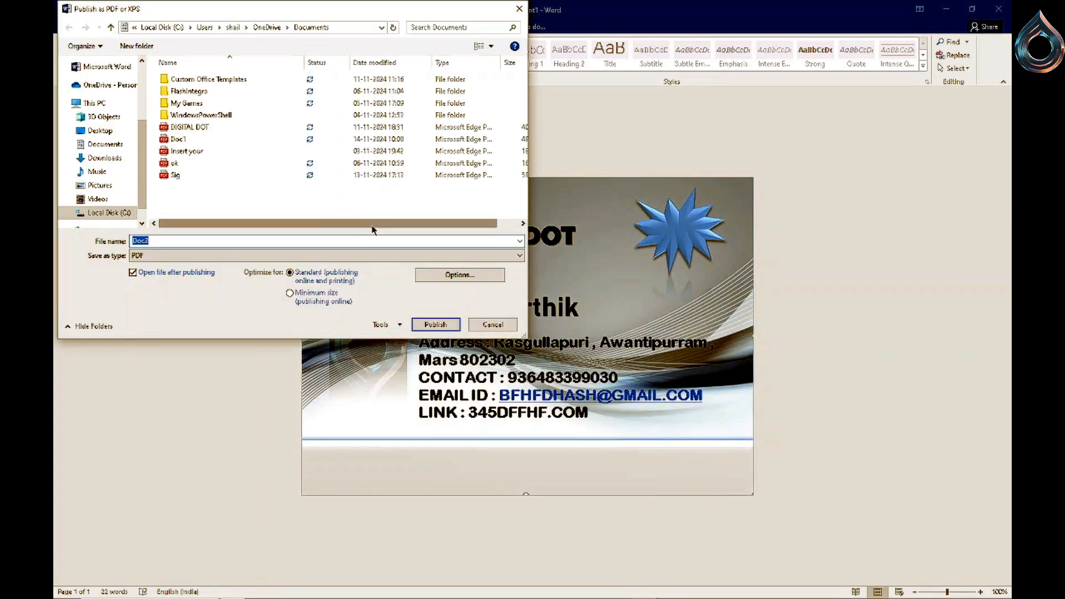
left_click(435, 324)
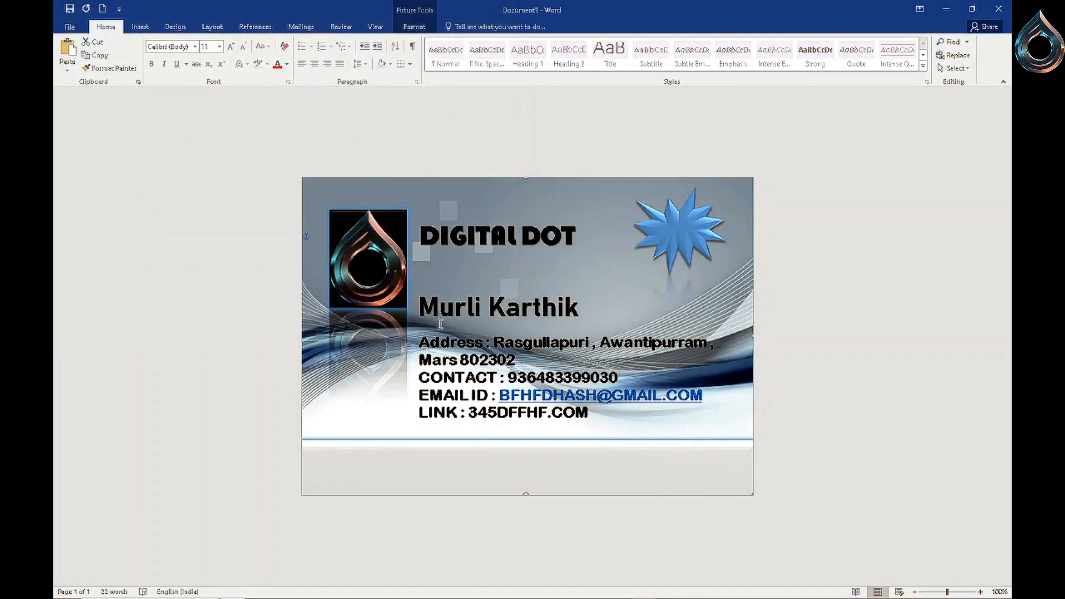